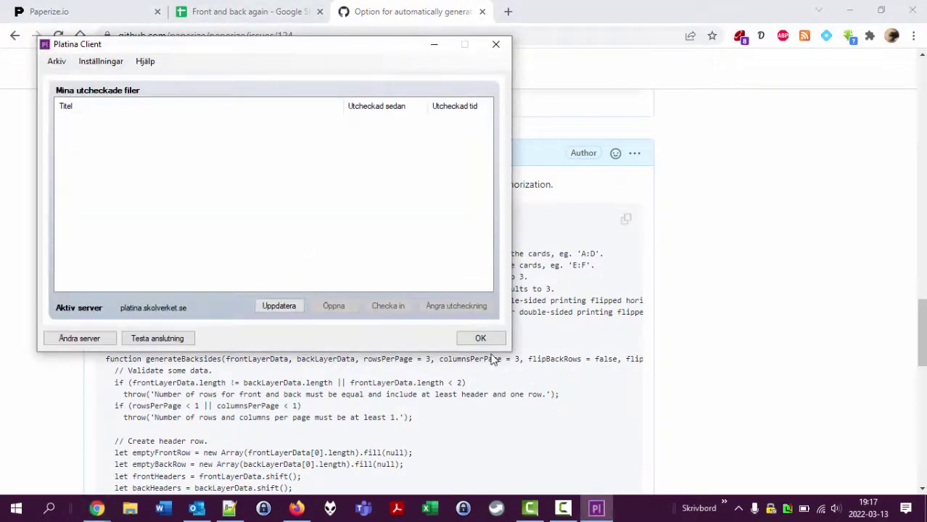
# Close the Platina Client window and look over the "Front and back again" game in Paperize.
pyautogui.click(491, 338)
pyautogui.click(239, 12)
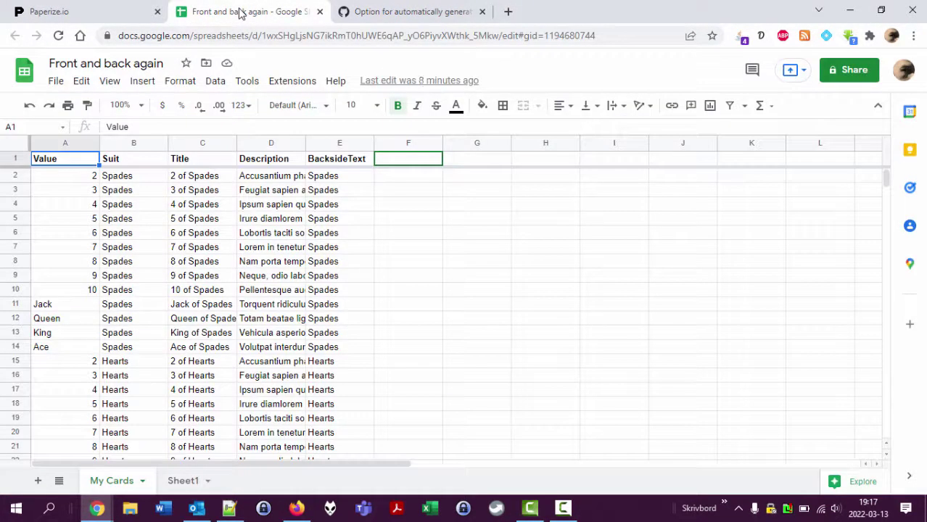
pyautogui.click(95, 12)
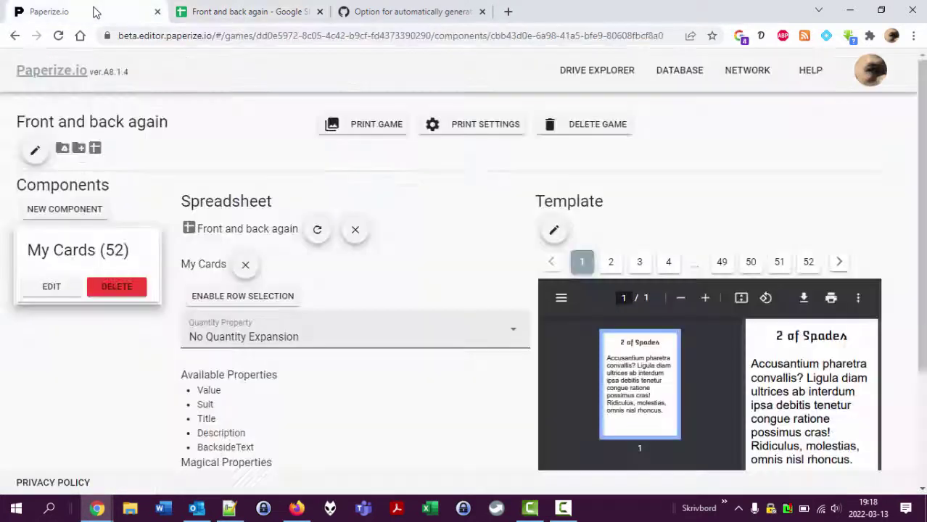
pyautogui.moveTo(16, 122); pyautogui.dragTo(200, 127)
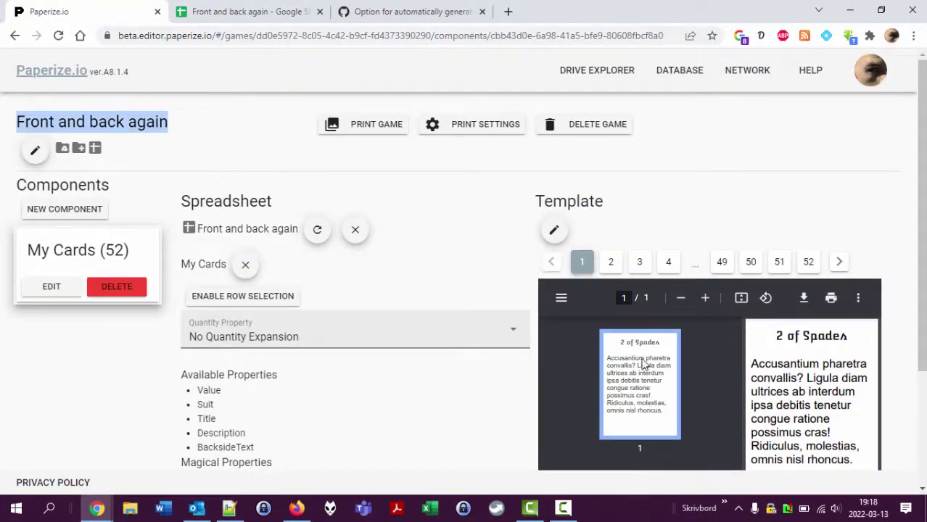
# Review the card data in the My Cards sheet: Value and Suit, then the Title, Description and BacksideText columns.
pyautogui.click(221, 11)
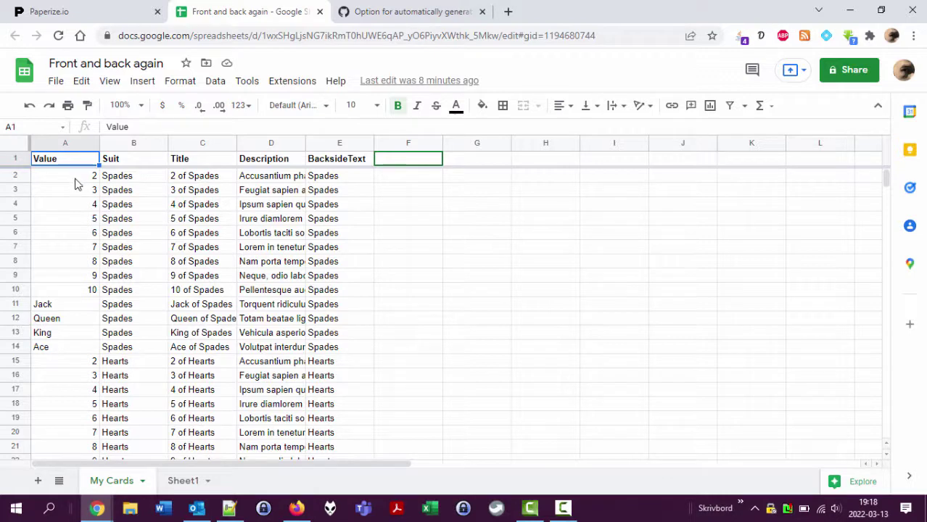
pyautogui.moveTo(82, 179); pyautogui.dragTo(131, 352)
pyautogui.scroll(-3, 130, 351)
pyautogui.scroll(3, 130, 350)
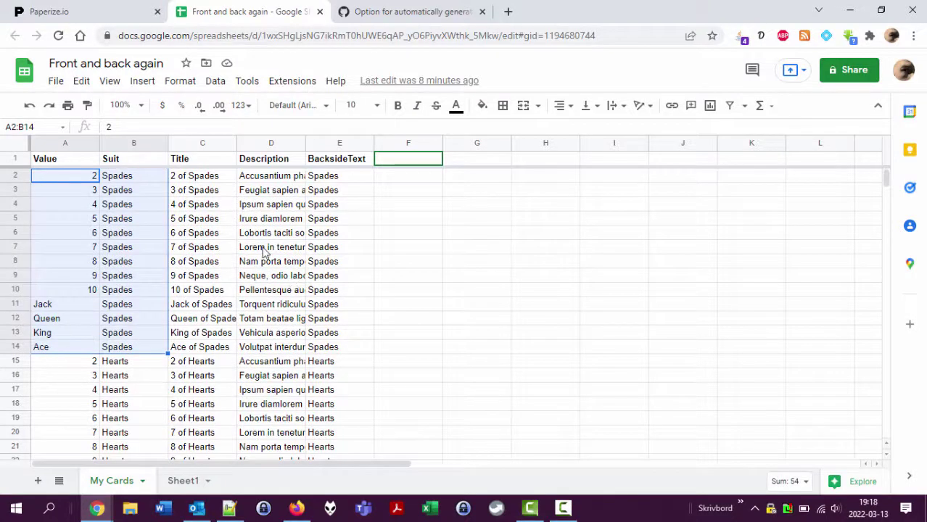
pyautogui.click(217, 209)
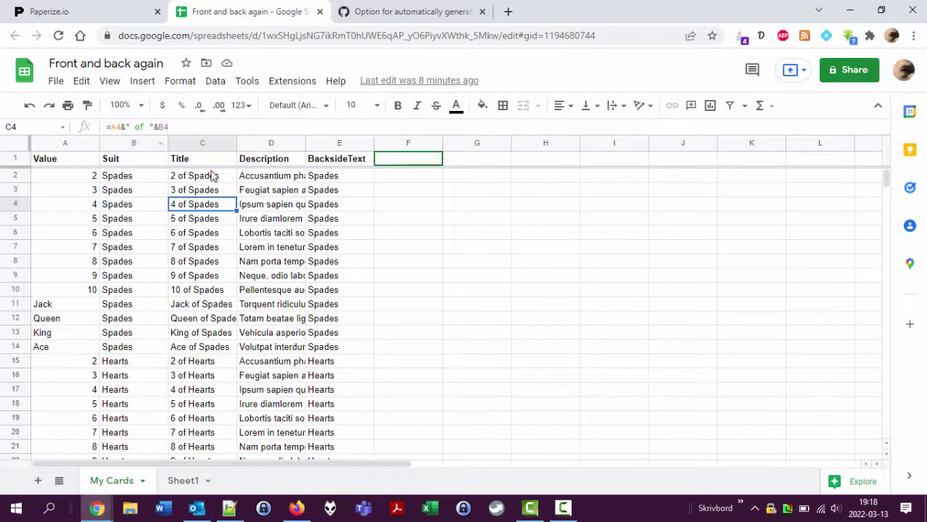
pyautogui.click(203, 144)
pyautogui.click(265, 143)
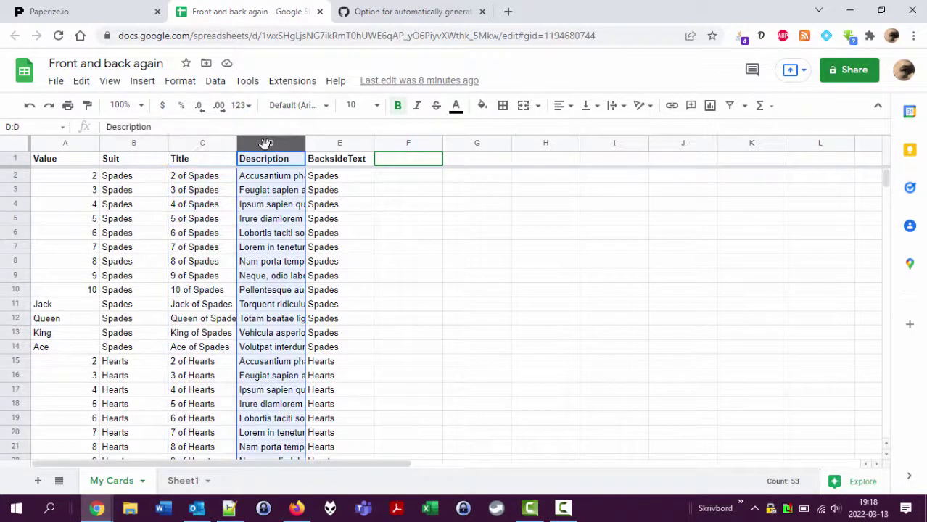
pyautogui.click(332, 143)
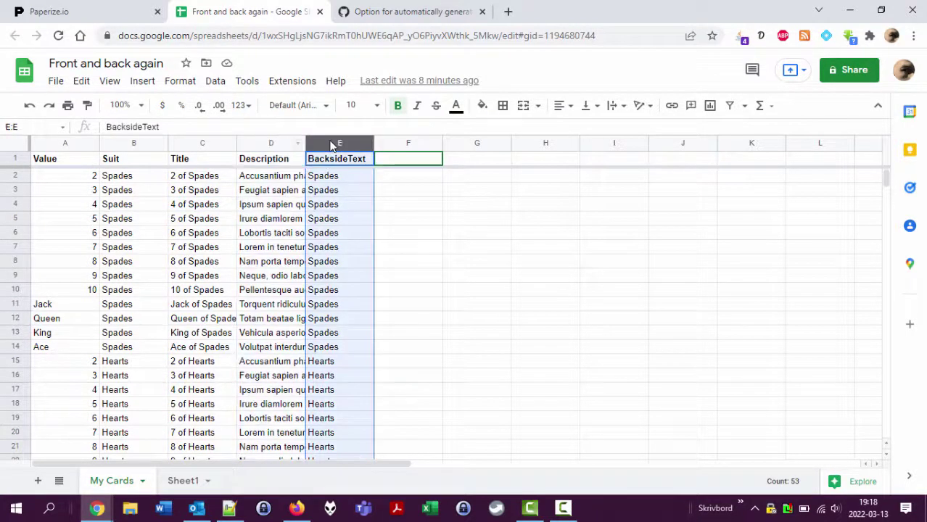
# Open the My Cards template in Paperize for editing and inspect its Title, Description and BacksideText layers.
pyautogui.click(71, 16)
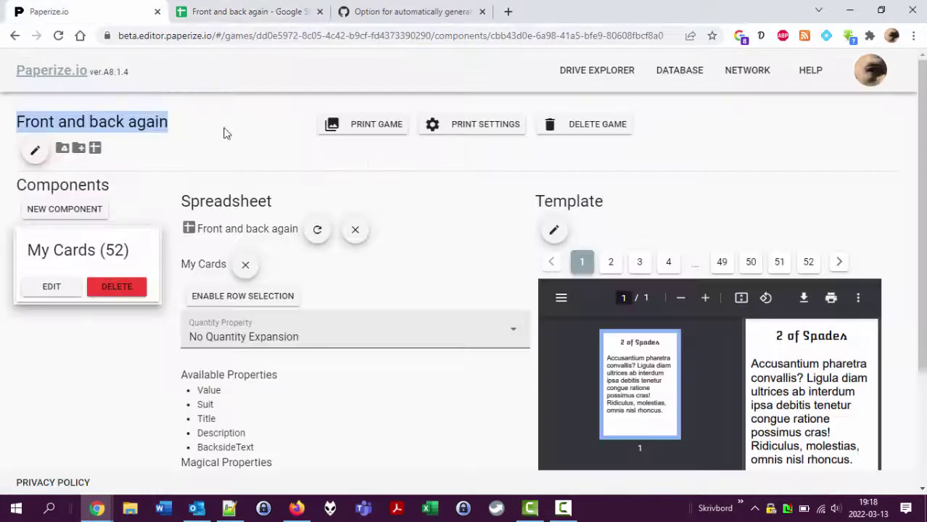
pyautogui.click(255, 234)
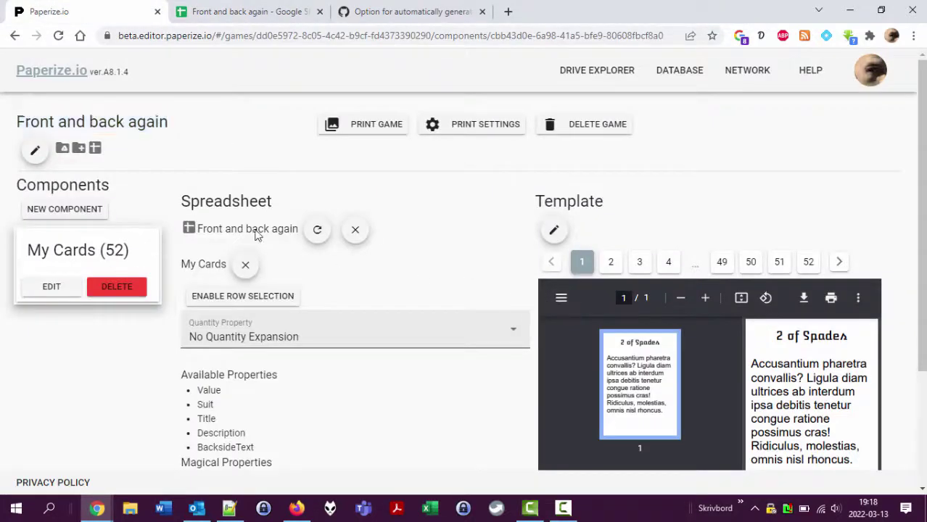
pyautogui.click(555, 230)
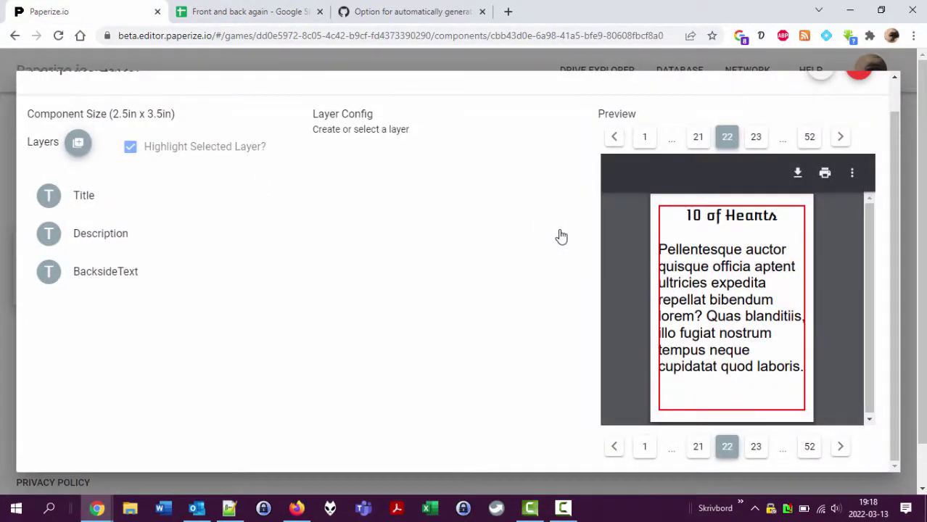
pyautogui.click(111, 202)
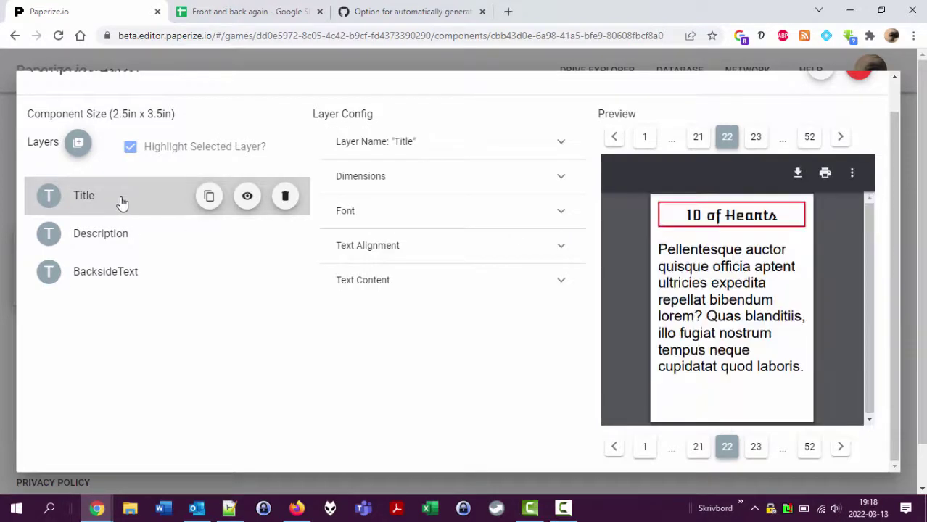
pyautogui.click(93, 241)
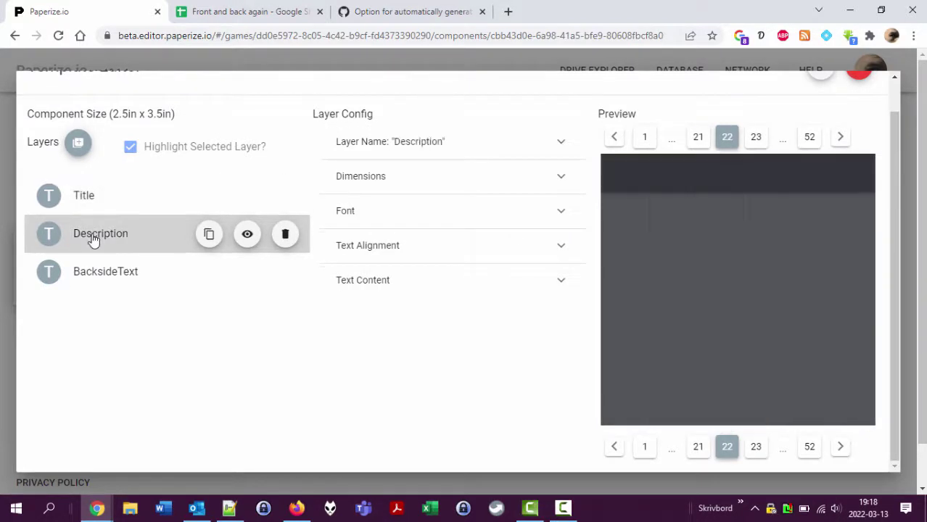
pyautogui.click(102, 276)
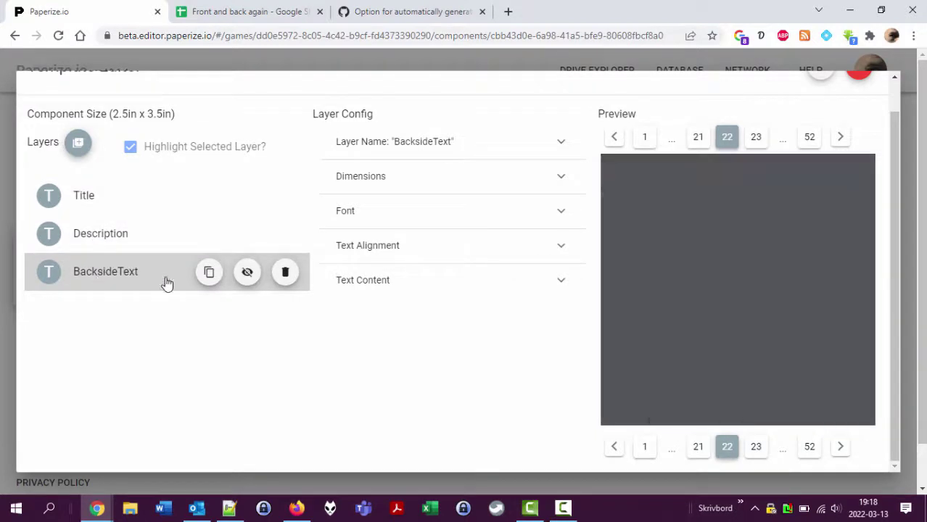
# Show the BacksideText layer and hide the Description and Title layers of the card template.
pyautogui.click(247, 274)
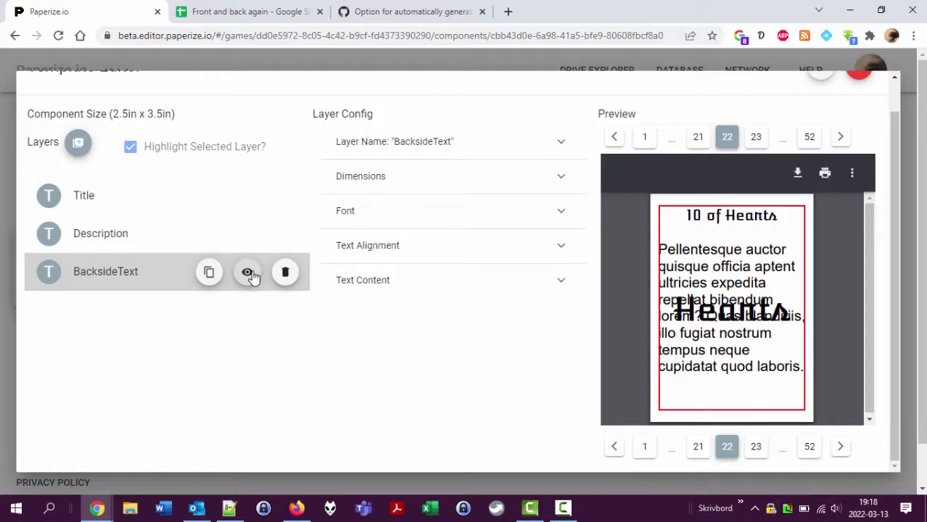
pyautogui.click(251, 236)
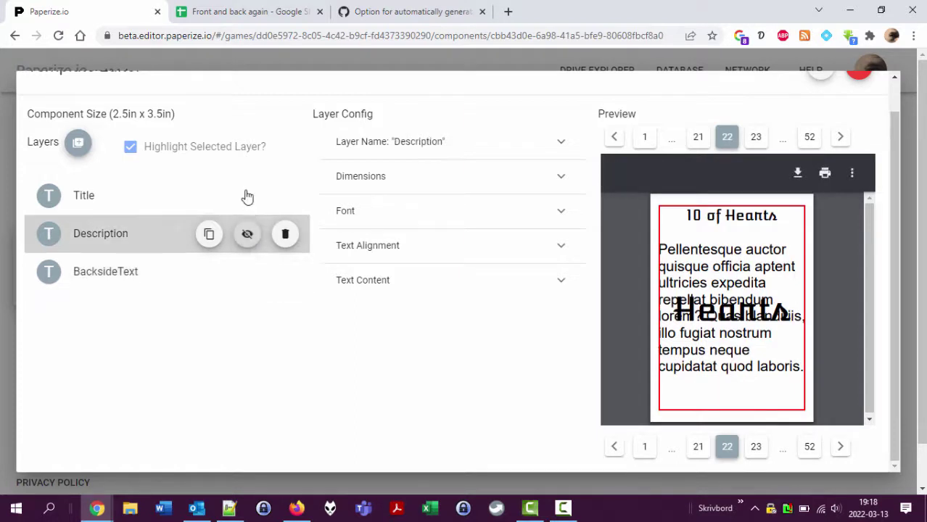
pyautogui.click(246, 196)
pyautogui.click(246, 196)
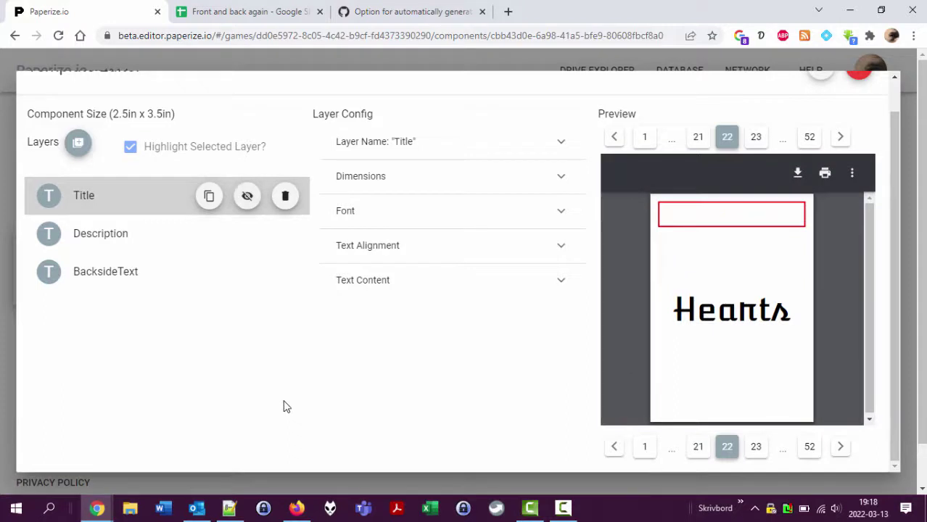
# Preview the BacksideText layer on card 1 and card 52.
pyautogui.click(144, 280)
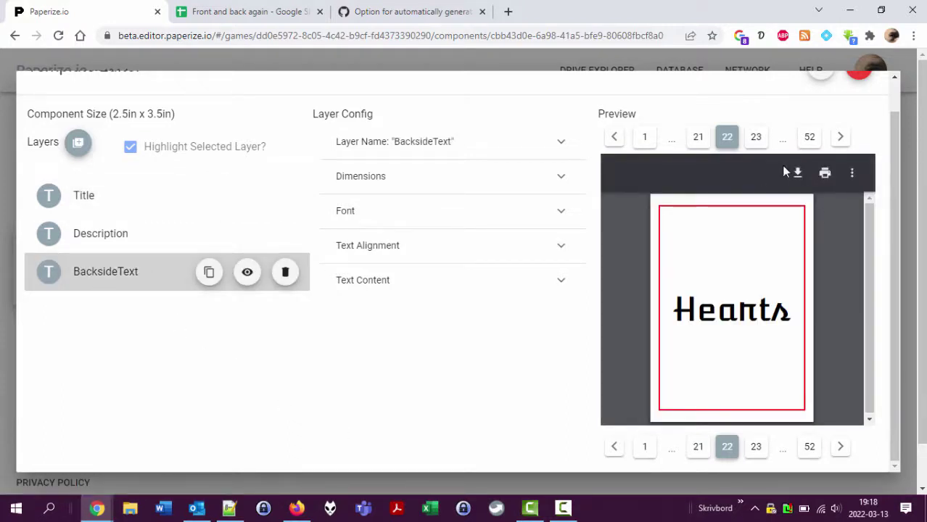
pyautogui.click(645, 138)
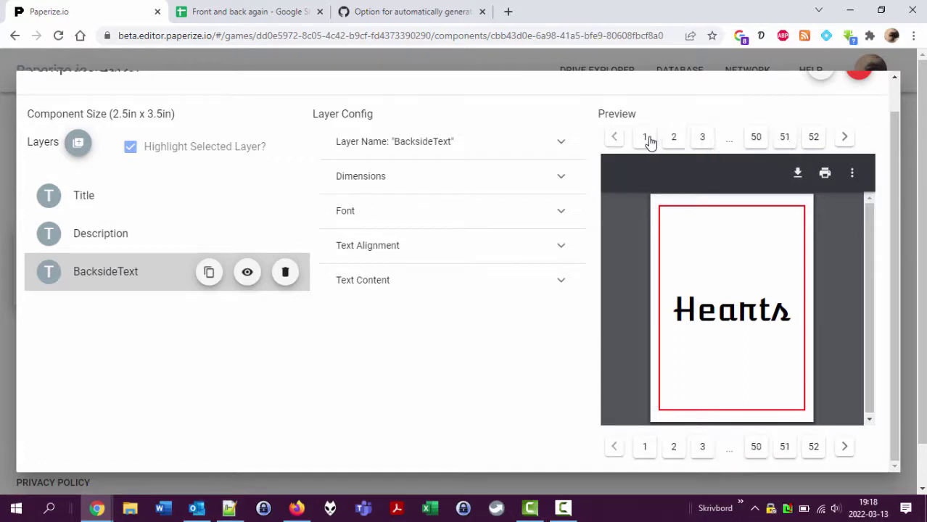
pyautogui.click(650, 143)
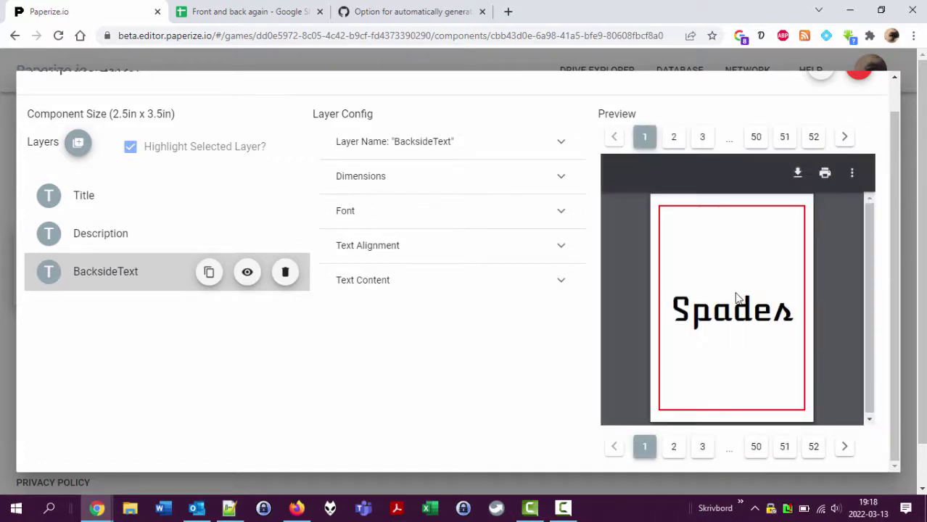
pyautogui.click(820, 141)
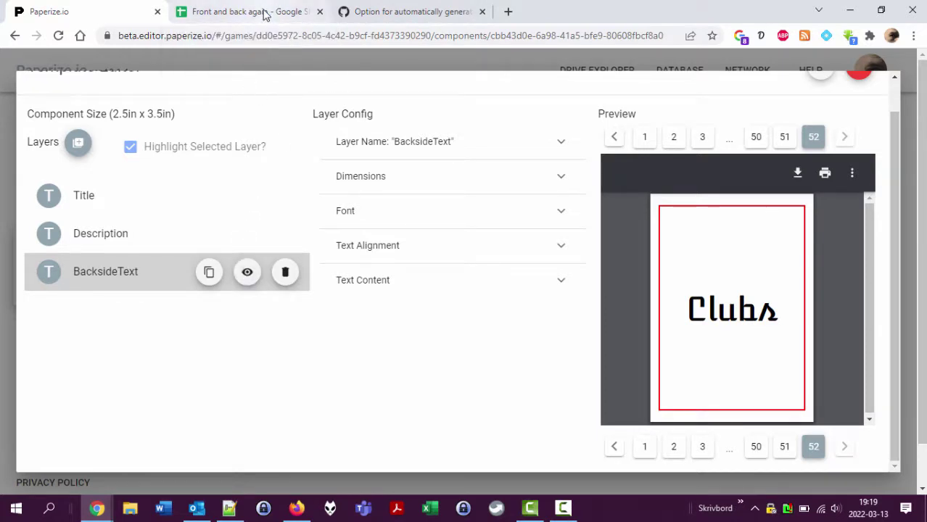
# Copy the whole generateBacksides function, including its comment block, from the GitHub issue on backside PDFs.
pyautogui.click(376, 11)
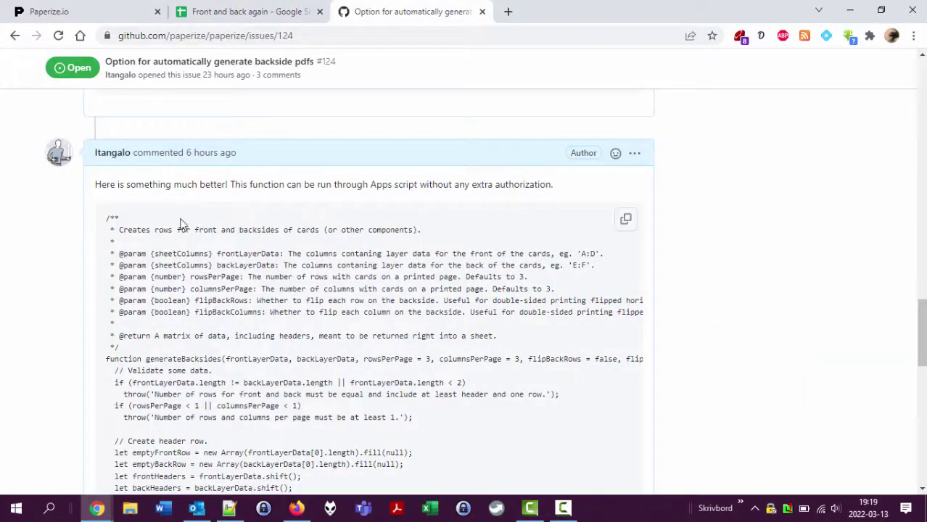
pyautogui.moveTo(106, 225); pyautogui.dragTo(163, 275)
pyautogui.scroll(-10, 201, 296)
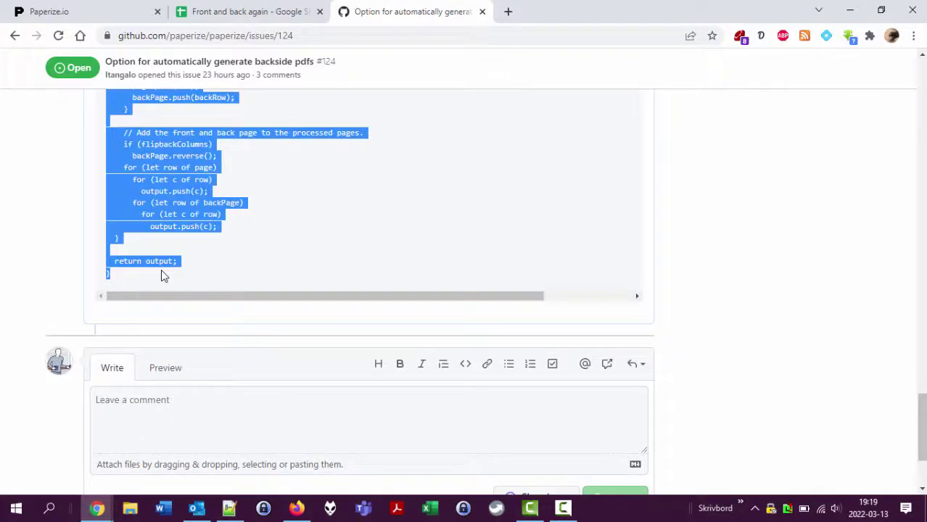
# Open the Apps Script editor for the "Front and back again" spreadsheet.
pyautogui.click(240, 11)
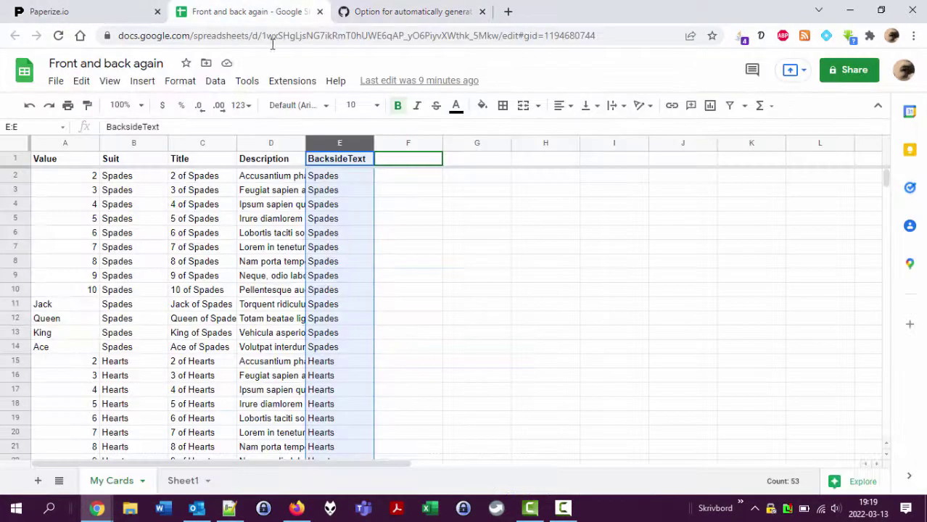
pyautogui.click(248, 81)
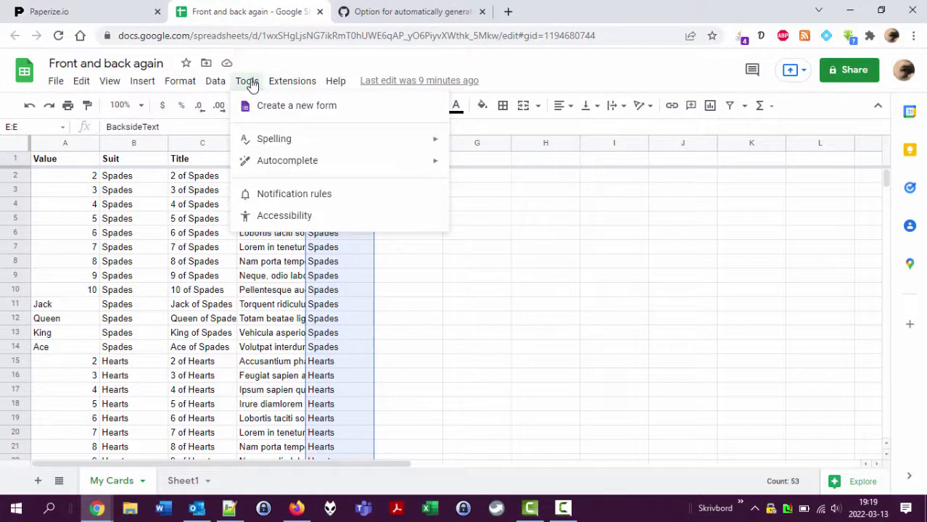
pyautogui.moveTo(282, 86)
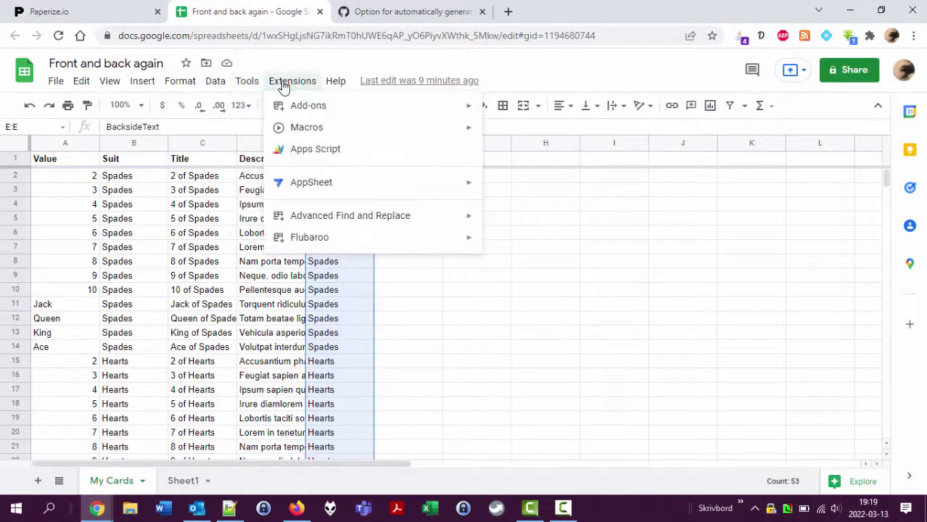
pyautogui.click(317, 151)
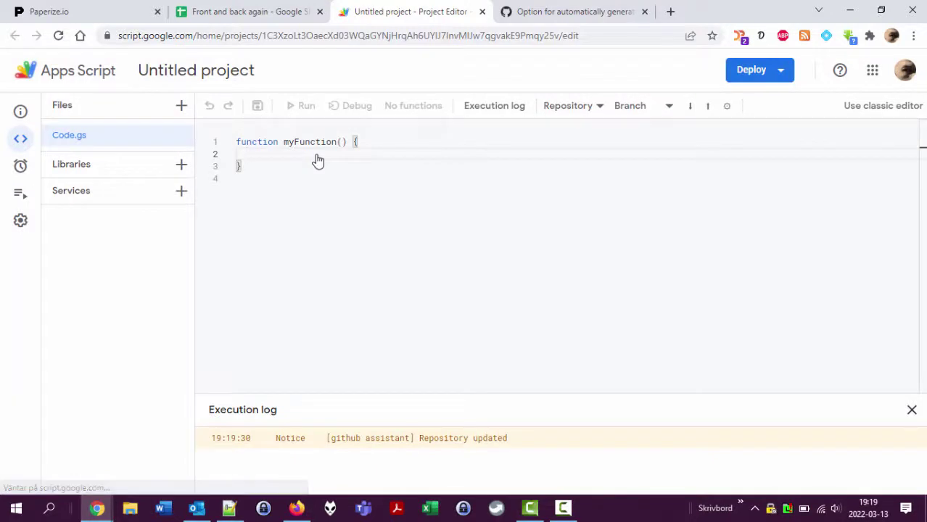
# Replace the default code in Code.gs with the copied generateBacksides function and save the project.
pyautogui.hotkey('ctrl', 'a')
pyautogui.press('BackSpace')
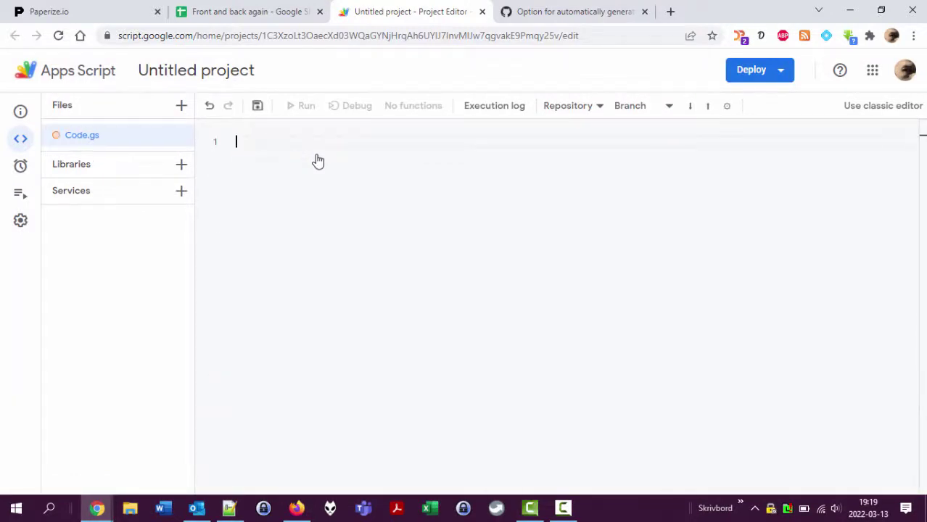
pyautogui.hotkey('ctrl', 'v')
pyautogui.press('Return')
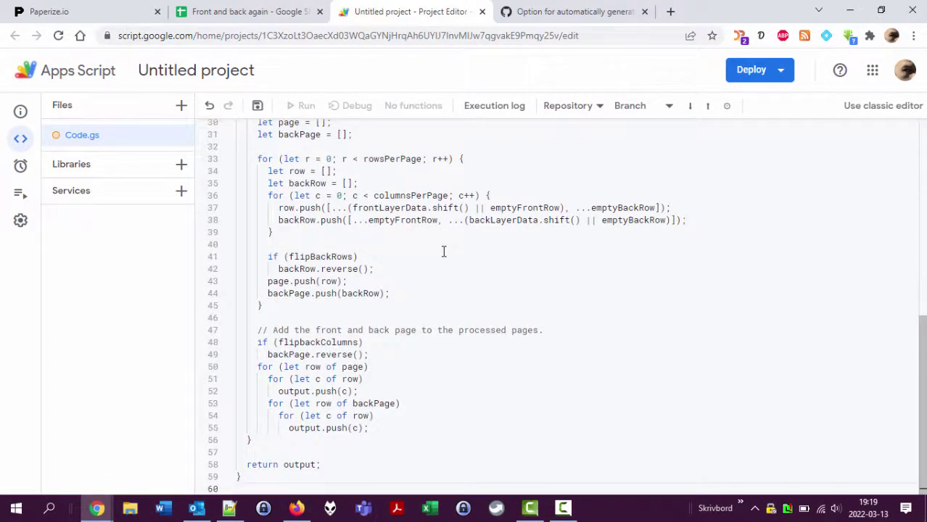
pyautogui.scroll(10, 444, 252)
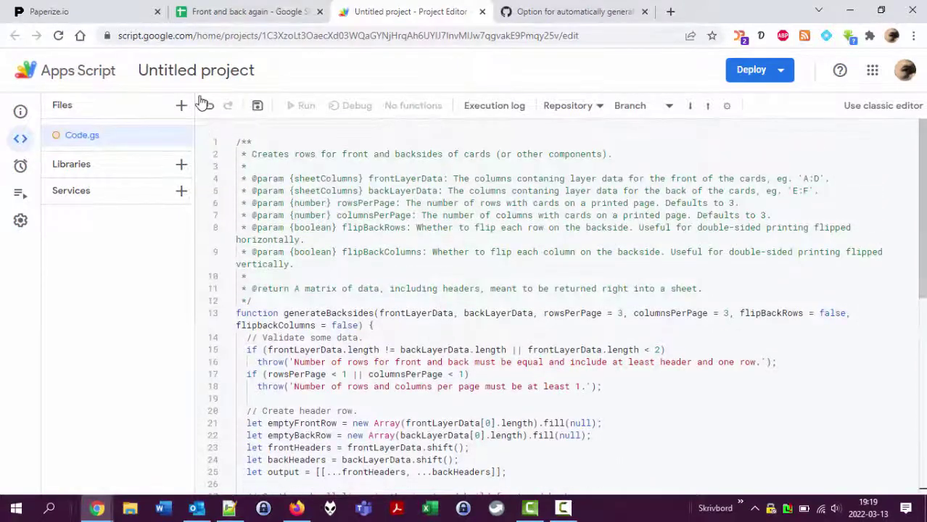
pyautogui.click(257, 107)
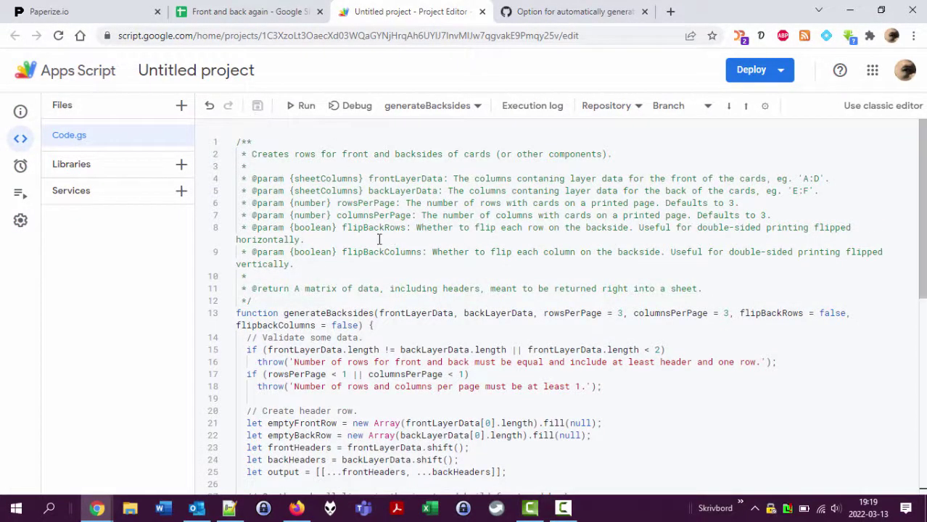
# Examine the generateBacksides function's name and its layer data, rows-per-page and columns-per-page parameters.
pyautogui.click(304, 315)
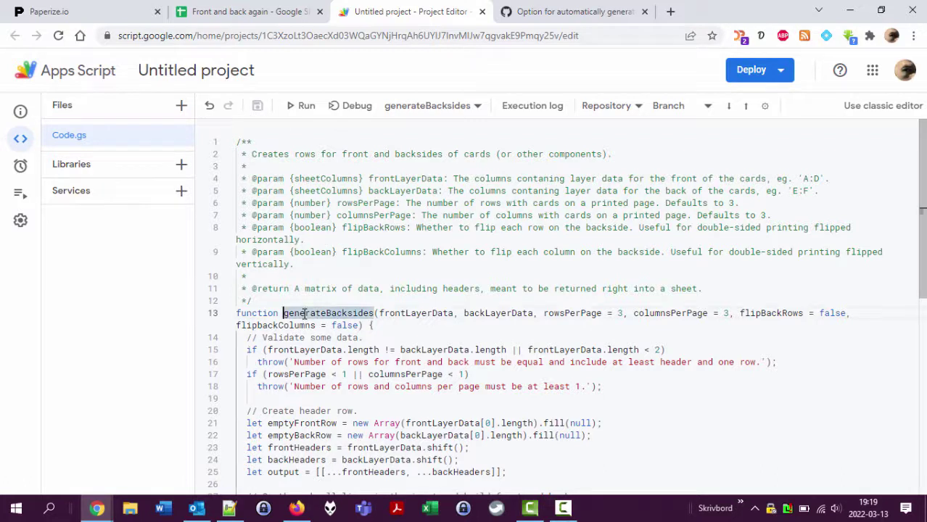
pyautogui.doubleClick(305, 314)
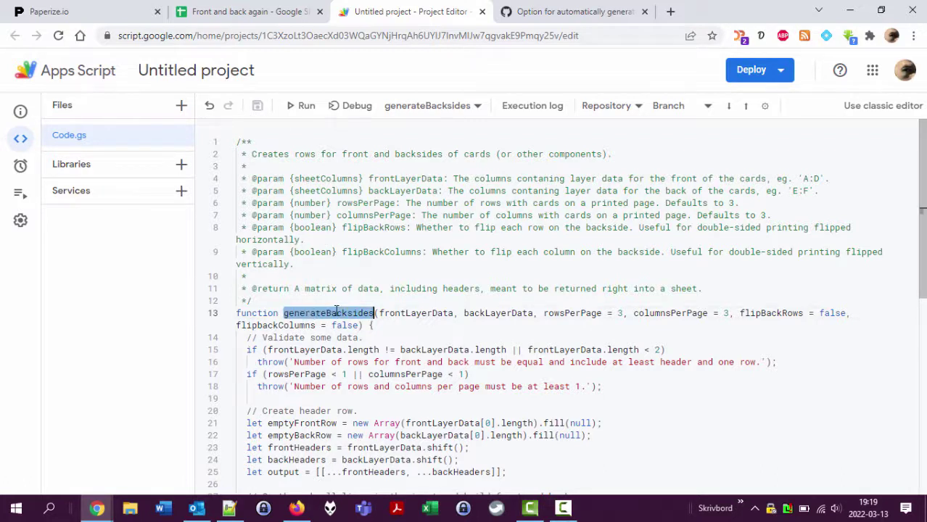
pyautogui.doubleClick(405, 314)
pyautogui.doubleClick(508, 313)
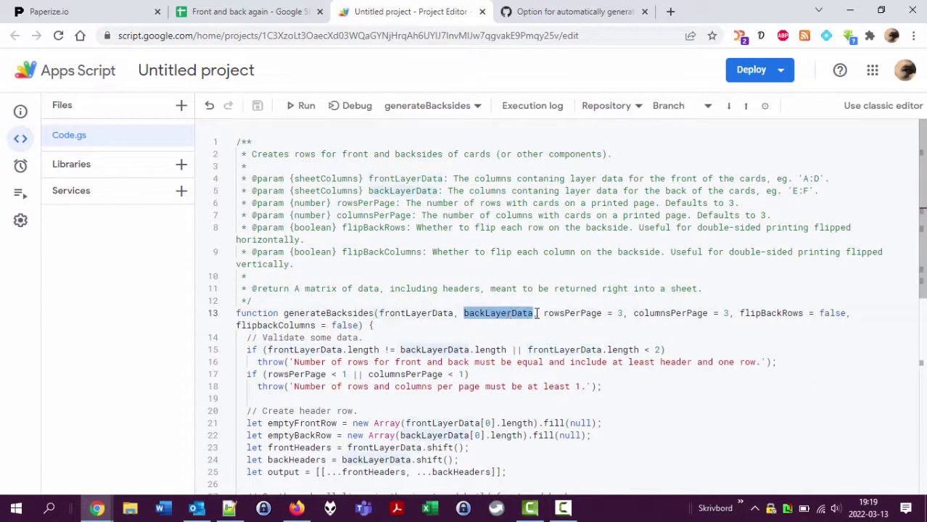
pyautogui.moveTo(543, 313); pyautogui.dragTo(747, 317)
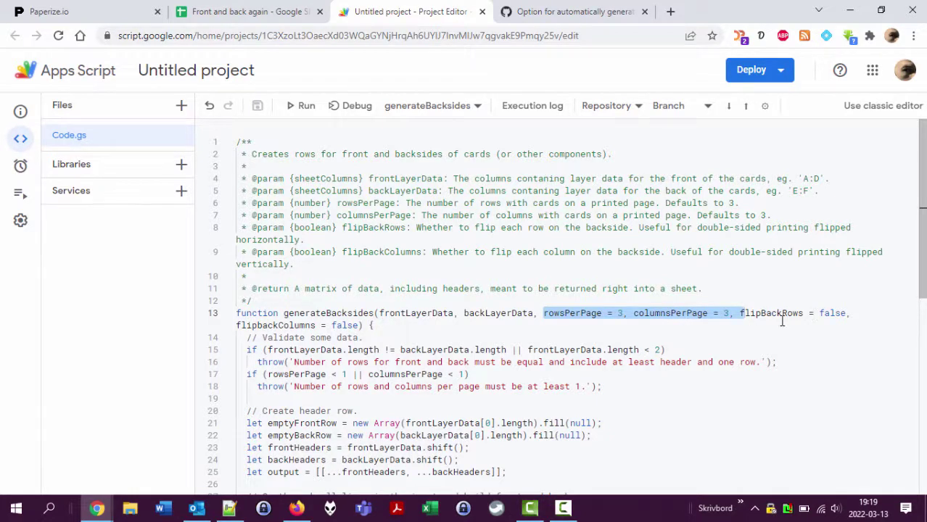
# Add a new sheet to the "Front and back again" spreadsheet and name it "fronts and backs".
pyautogui.click(236, 16)
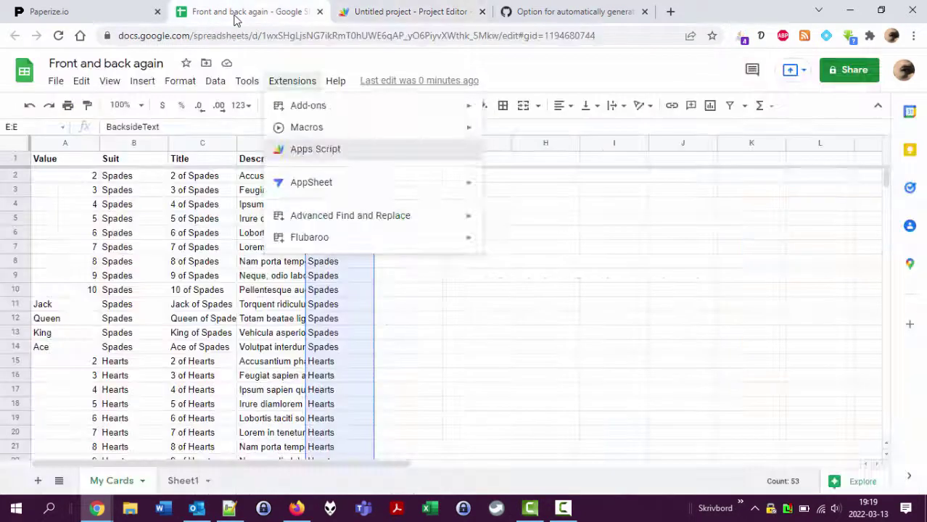
pyautogui.click(409, 305)
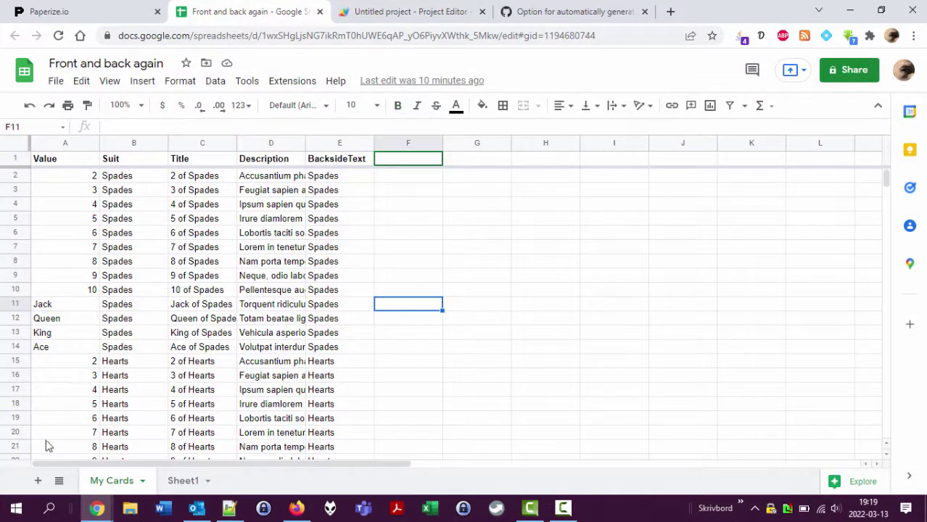
pyautogui.click(36, 483)
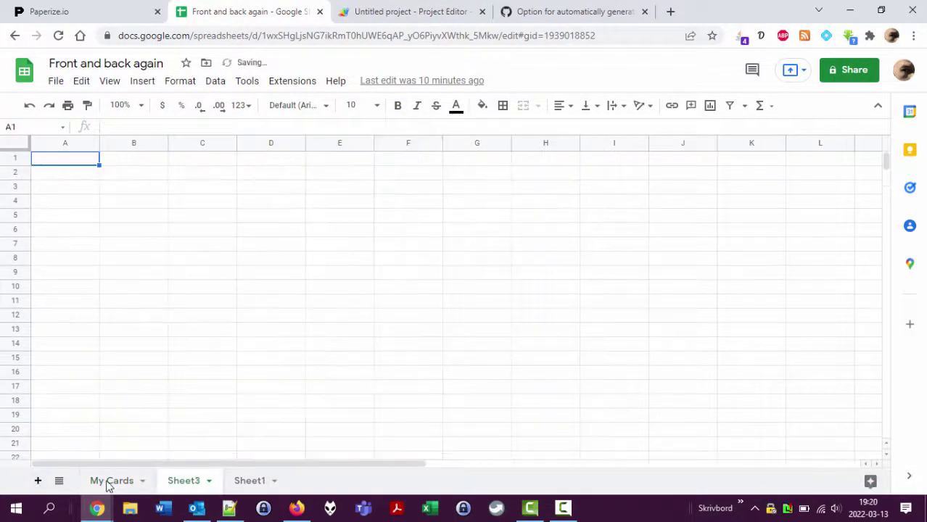
pyautogui.doubleClick(184, 481)
pyautogui.write('fr')
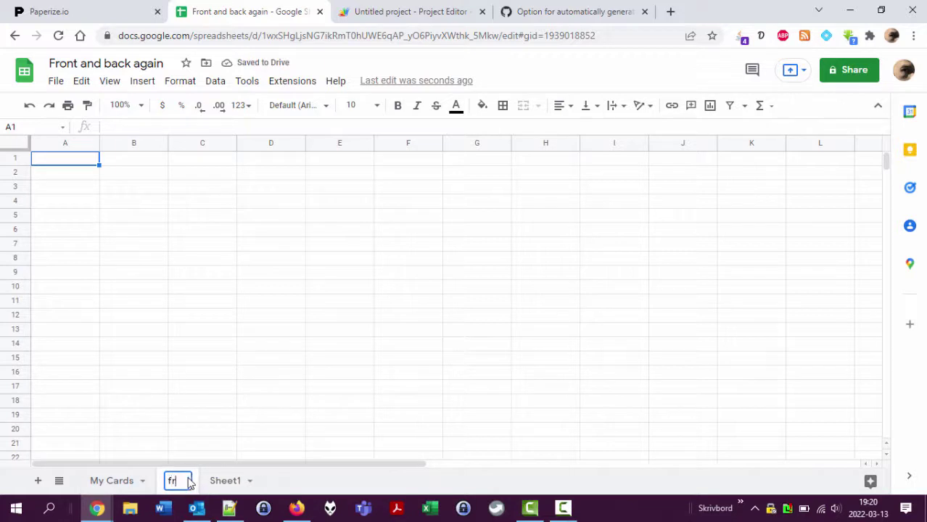
pyautogui.write('onts and backs')
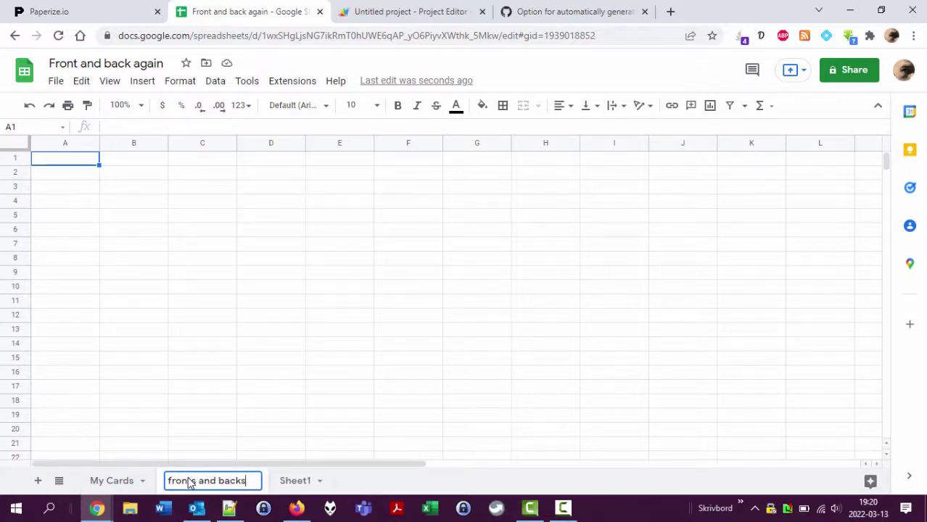
pyautogui.press('Return')
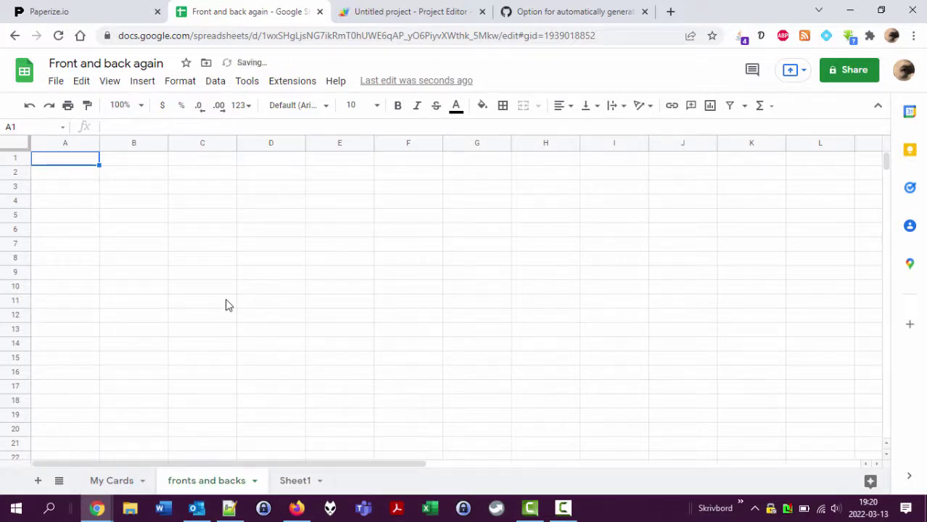
# Enter the formula =generateBacksides('My Cards'!C:D,'My Cards'!E:E) in cell A1 of the "fronts and backs" sheet.
pyautogui.click(60, 163)
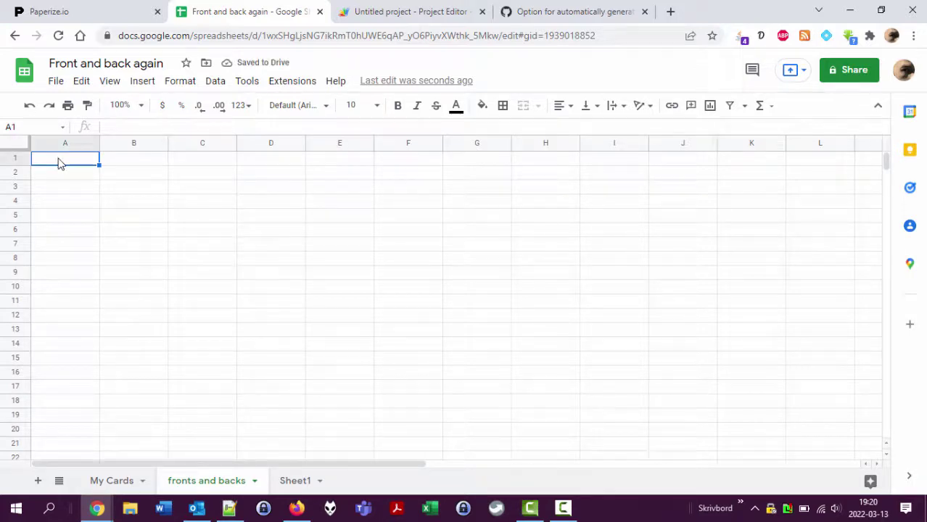
pyautogui.hotkey('ctrl', 'Tab')
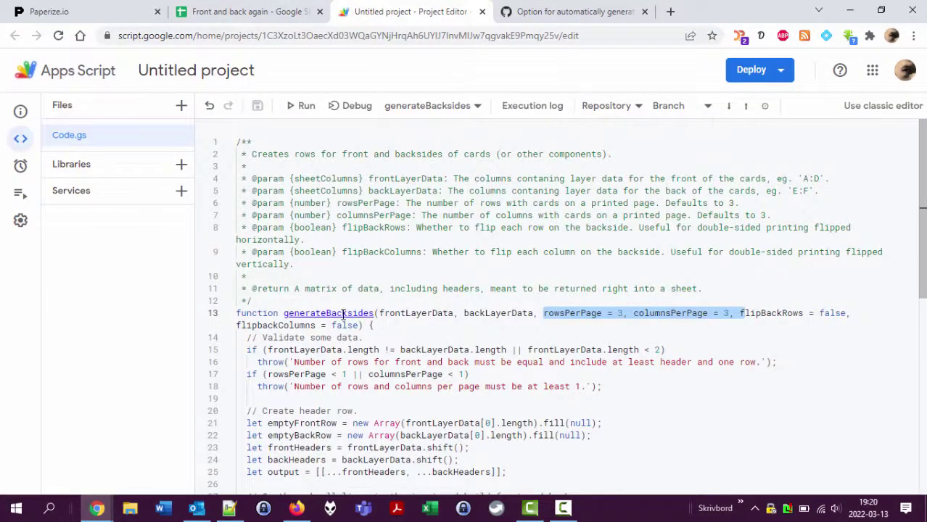
pyautogui.hotkey('ctrl', 'shift', 'Tab')
pyautogui.write('=genera')
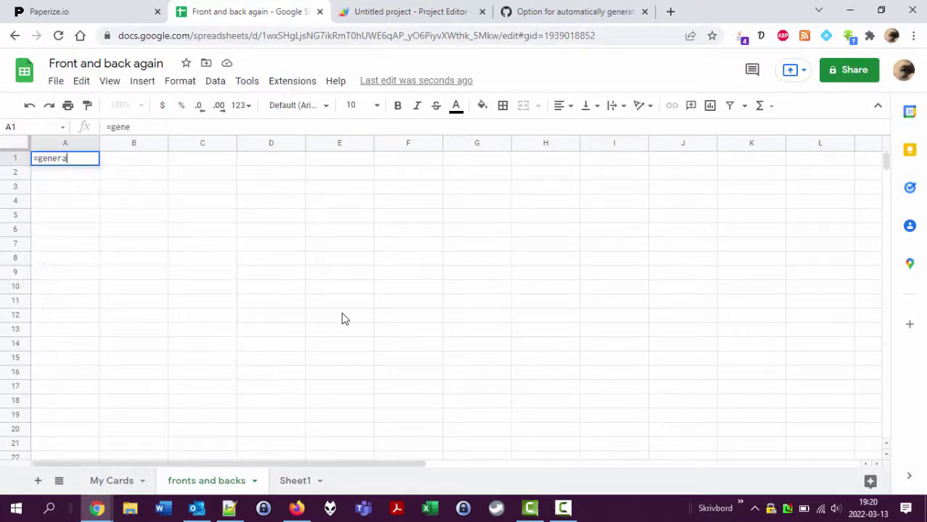
pyautogui.write('teBacksides(')
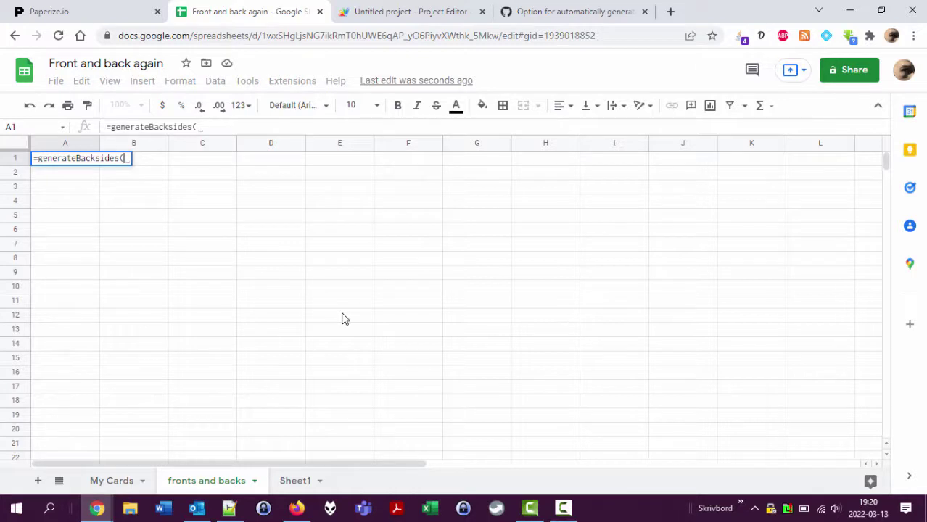
pyautogui.click(112, 481)
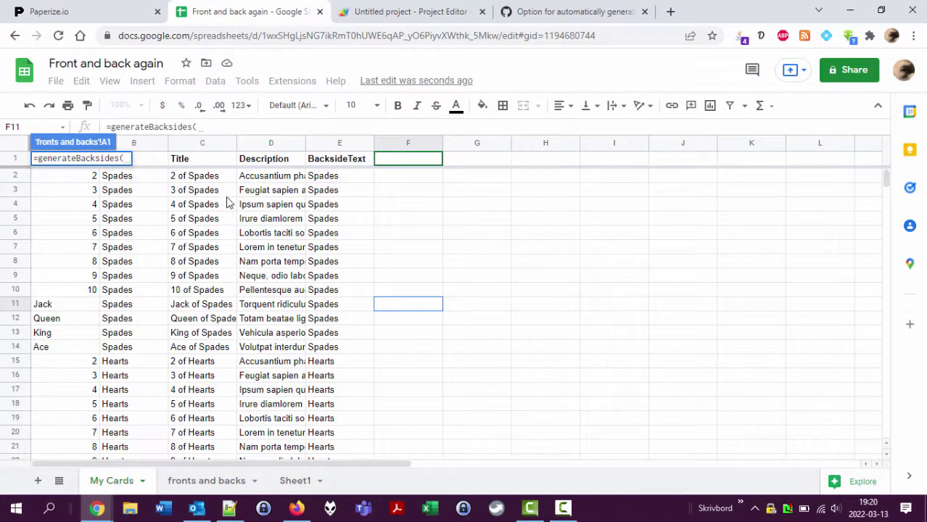
pyautogui.moveTo(202, 143); pyautogui.dragTo(269, 149)
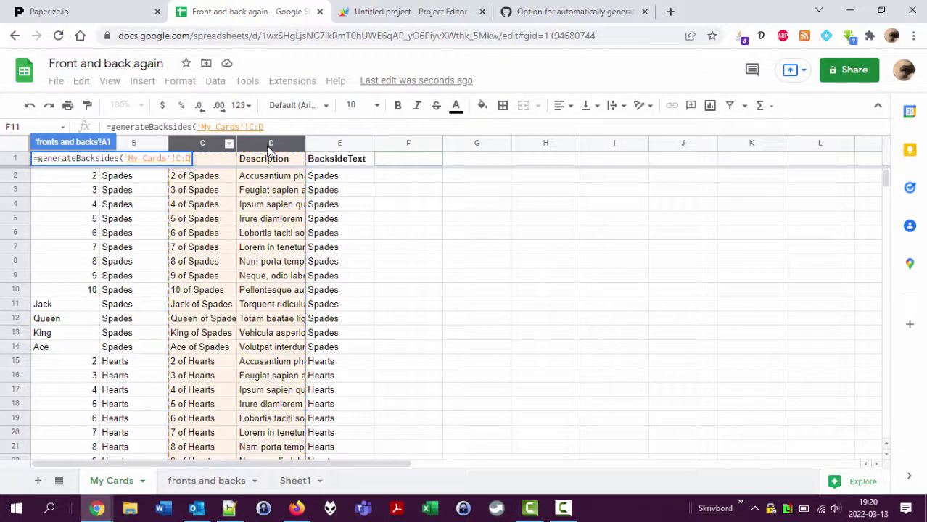
pyautogui.write(',')
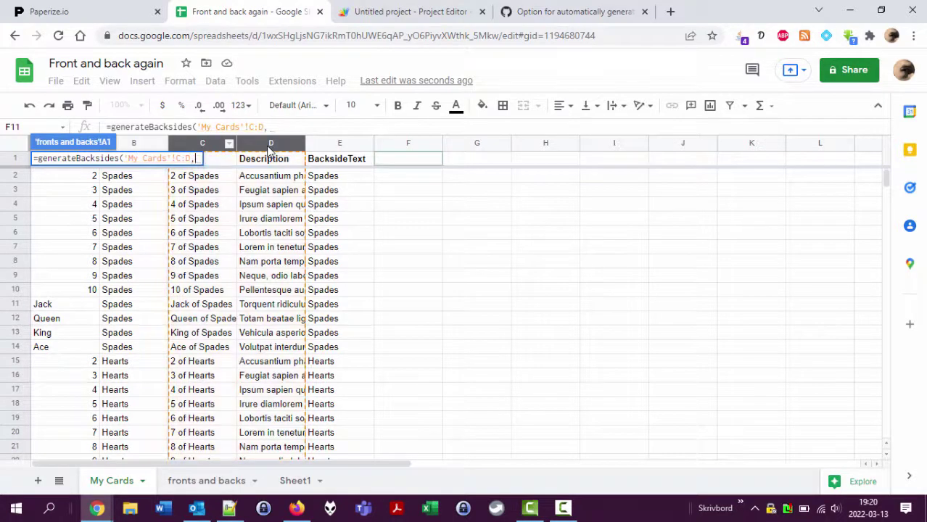
pyautogui.click(326, 143)
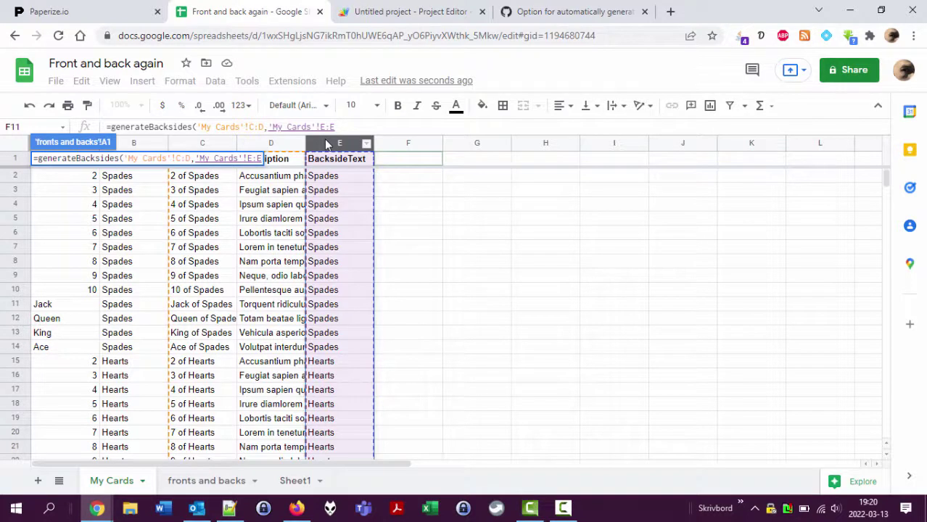
pyautogui.write(')')
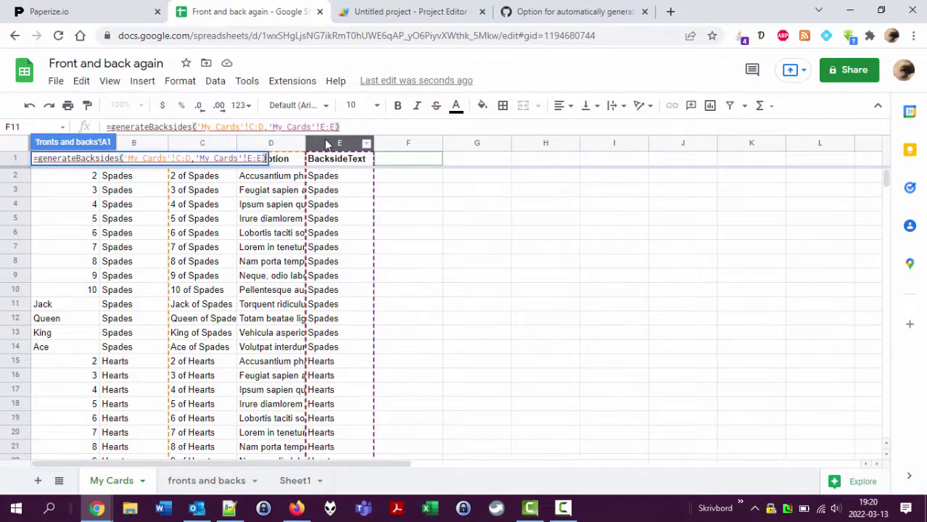
pyautogui.press('Return')
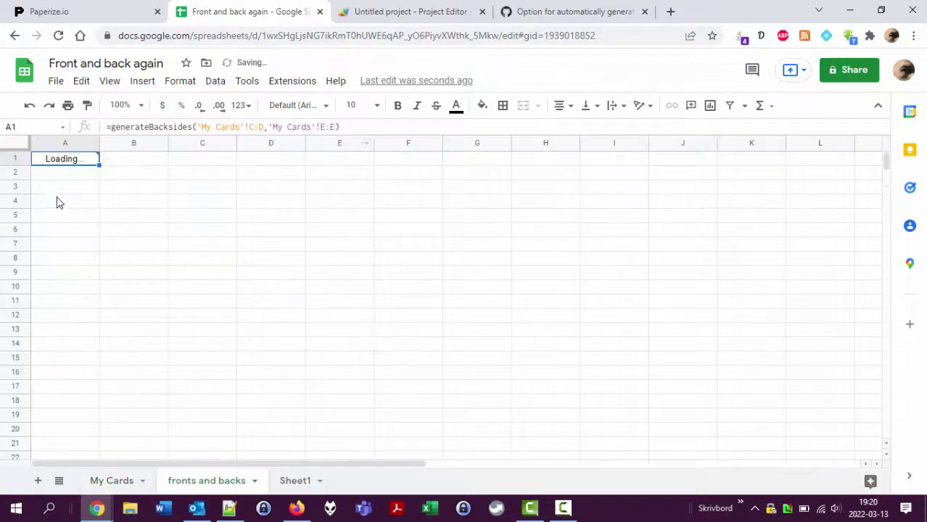
# Freeze the header row of the "fronts and backs" sheet.
pyautogui.moveTo(78, 163)
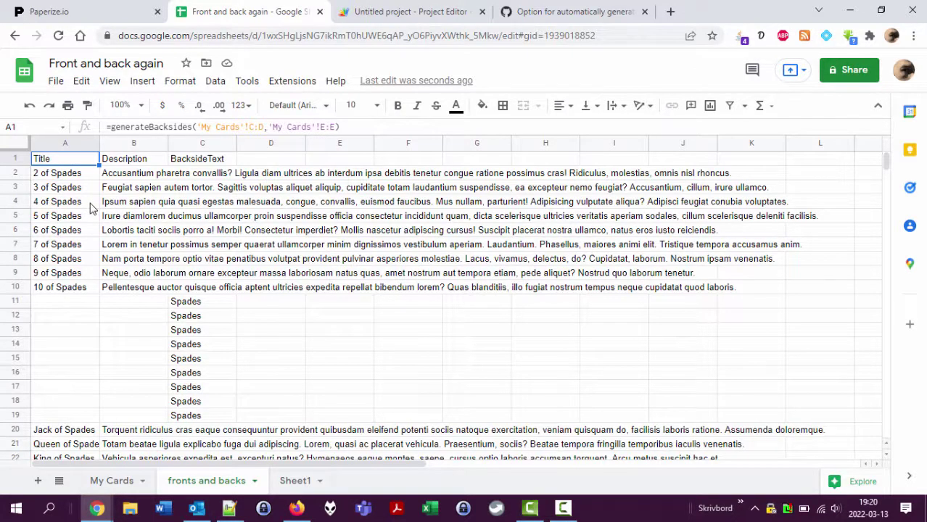
pyautogui.click(82, 178)
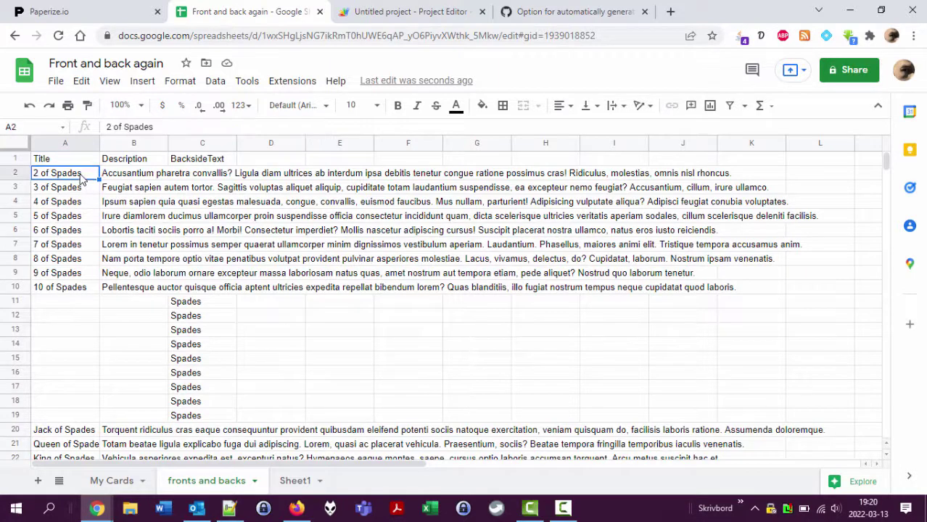
pyautogui.moveTo(15, 149); pyautogui.dragTo(16, 167)
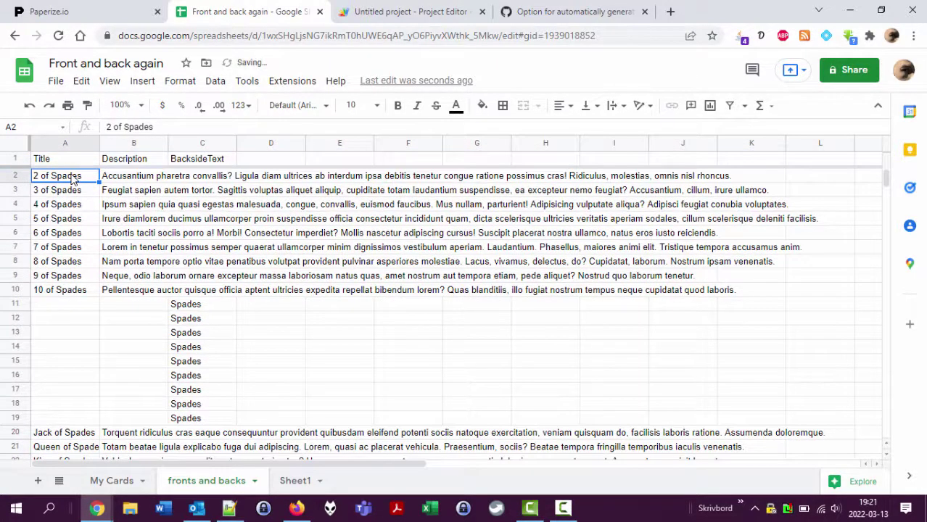
# Examine the first page's card fronts in A2:B10 and the matching backside texts in C11:C19.
pyautogui.hotkey('shift', 'Down')
pyautogui.hotkey('shift', 'Down')
pyautogui.hotkey('shift', 'Down')
pyautogui.hotkey('shift', 'Down')
pyautogui.hotkey('shift', 'Down')
pyautogui.hotkey('shift', 'Down')
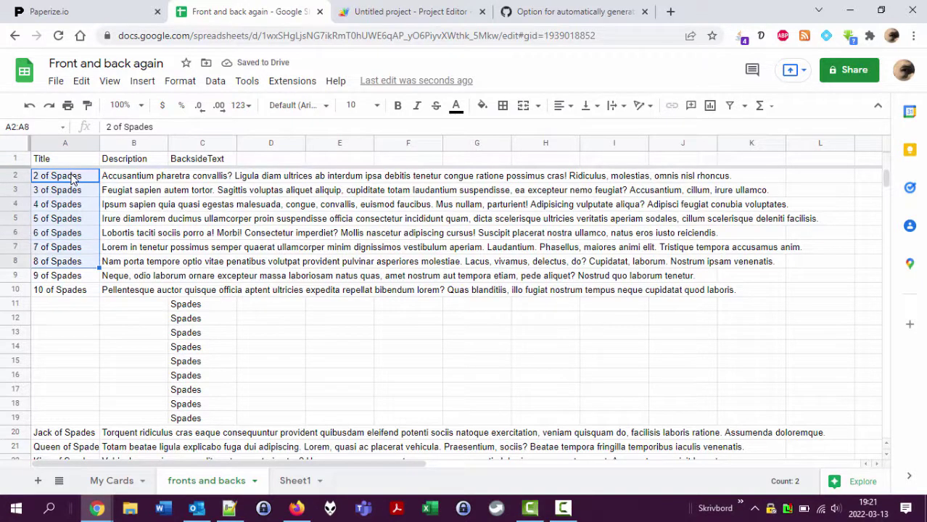
pyautogui.hotkey('shift', 'Down')
pyautogui.hotkey('shift', 'Down')
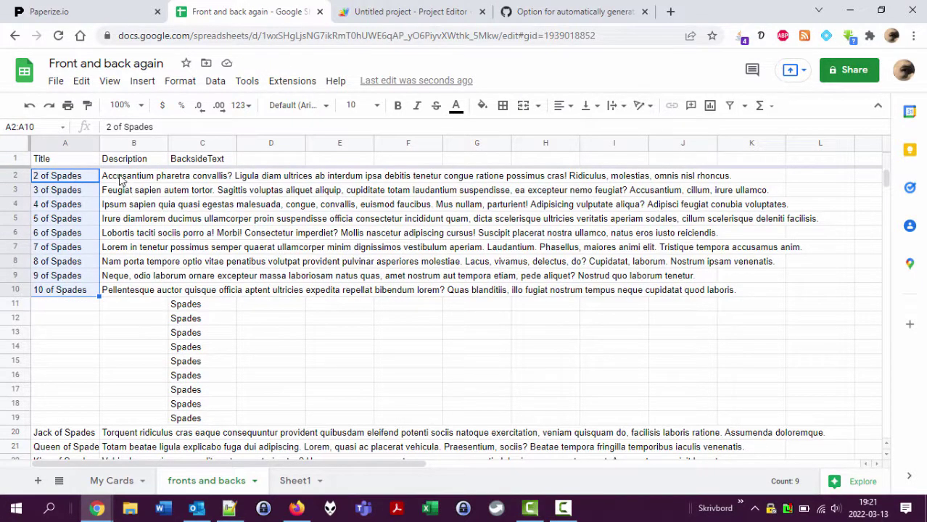
pyautogui.moveTo(121, 182); pyautogui.dragTo(62, 289)
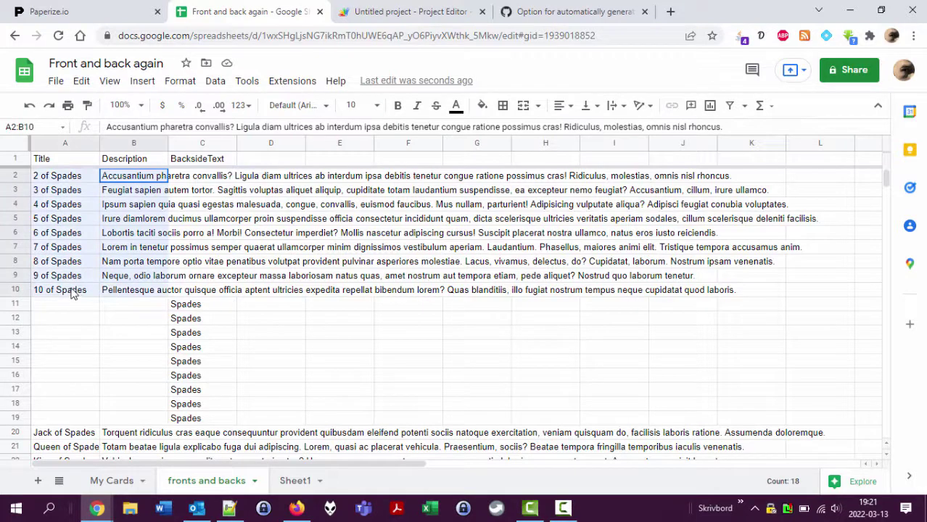
pyautogui.click(197, 309)
pyautogui.moveTo(203, 341); pyautogui.dragTo(211, 427)
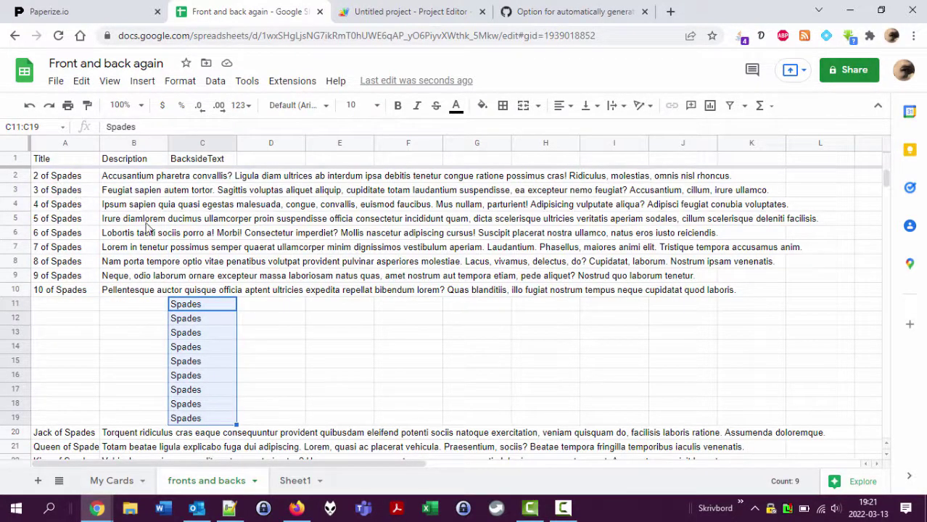
# Examine the second page's card fronts in A20:A28 and the corresponding backside texts in C29:C37.
pyautogui.scroll(-5, 158, 292)
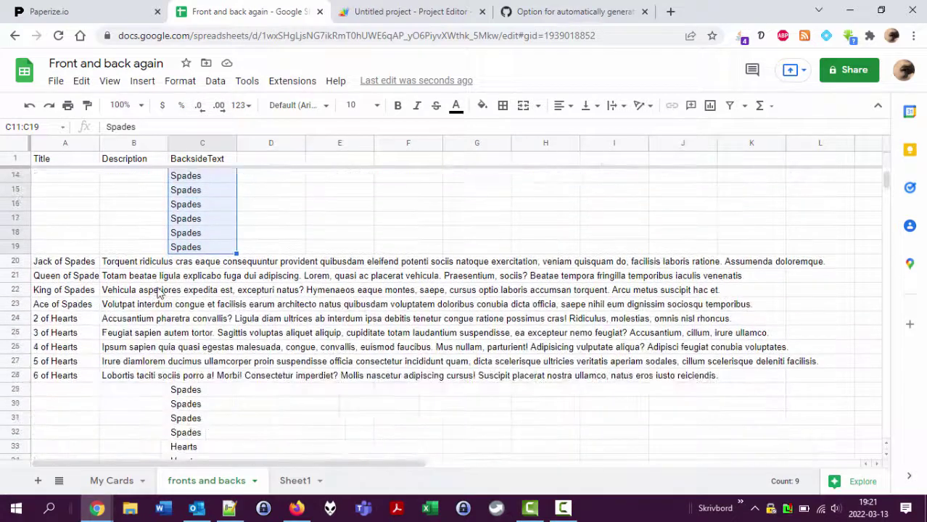
pyautogui.click(44, 265)
pyautogui.moveTo(58, 365); pyautogui.dragTo(58, 378)
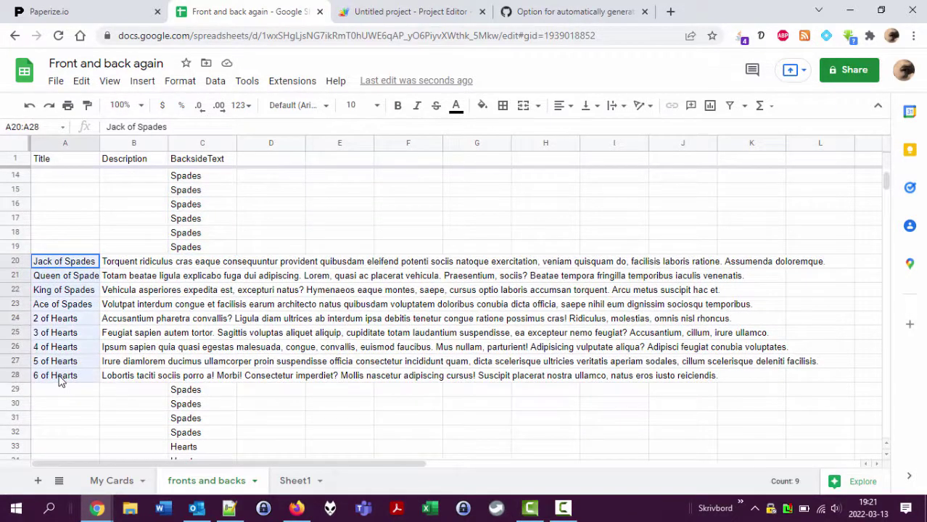
pyautogui.scroll(-1, 283, 351)
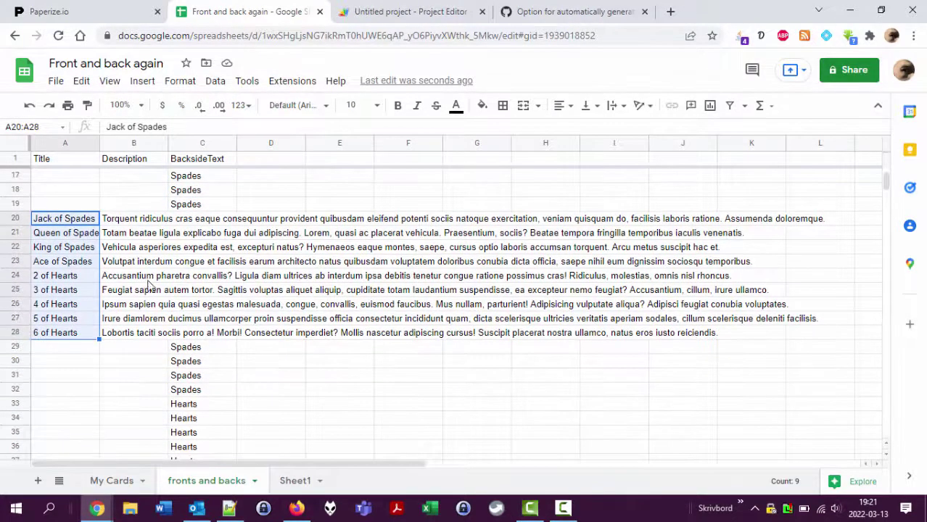
pyautogui.moveTo(203, 353); pyautogui.dragTo(206, 393)
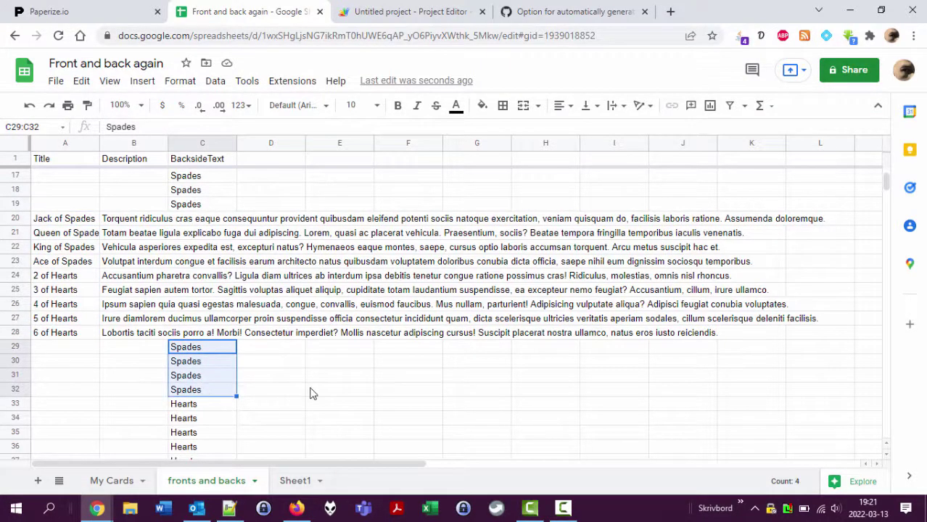
pyautogui.scroll(-2, 290, 385)
pyautogui.moveTo(192, 348); pyautogui.dragTo(270, 401)
# Examine the remaining generated rows down to the last page's Clubs cards, including the filler cells A99:B100.
pyautogui.scroll(-20, 336, 389)
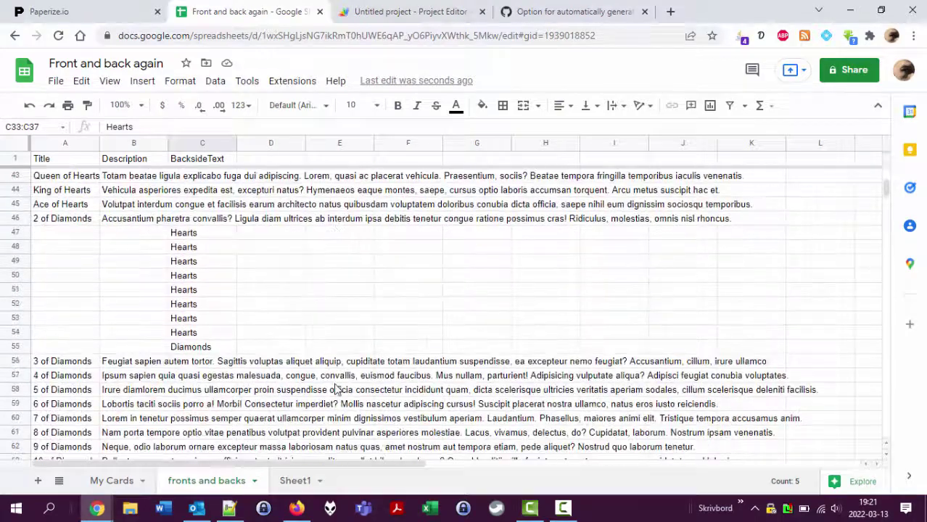
pyautogui.scroll(-5, 336, 389)
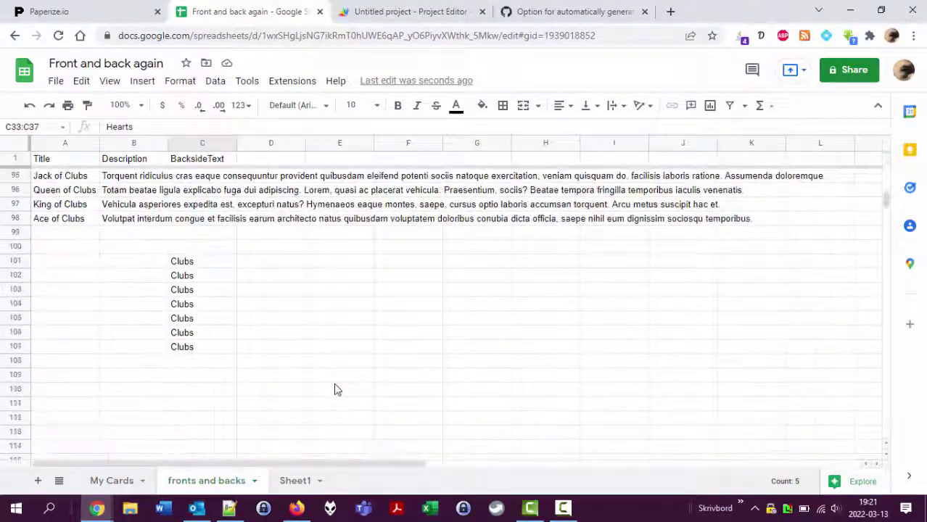
pyautogui.scroll(3, 336, 390)
pyautogui.scroll(-1, 336, 390)
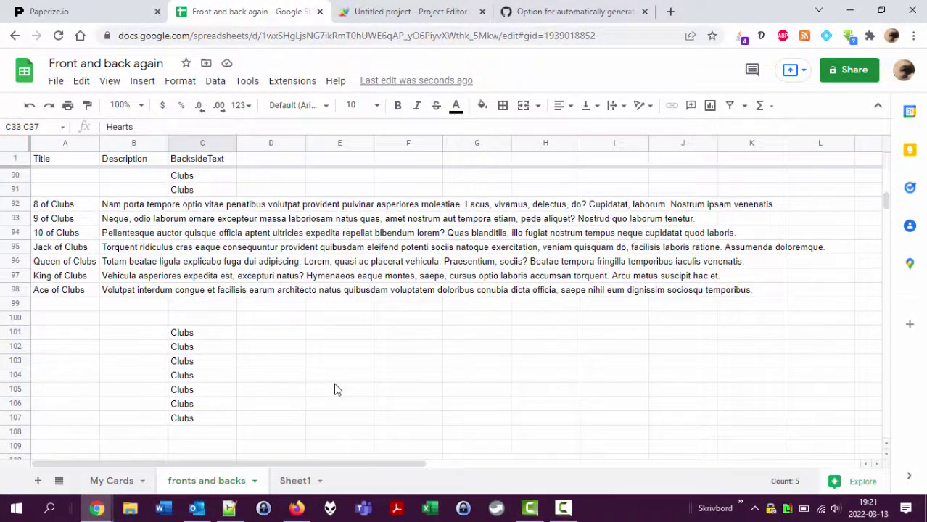
pyautogui.scroll(-3, 336, 390)
pyautogui.scroll(4, 336, 390)
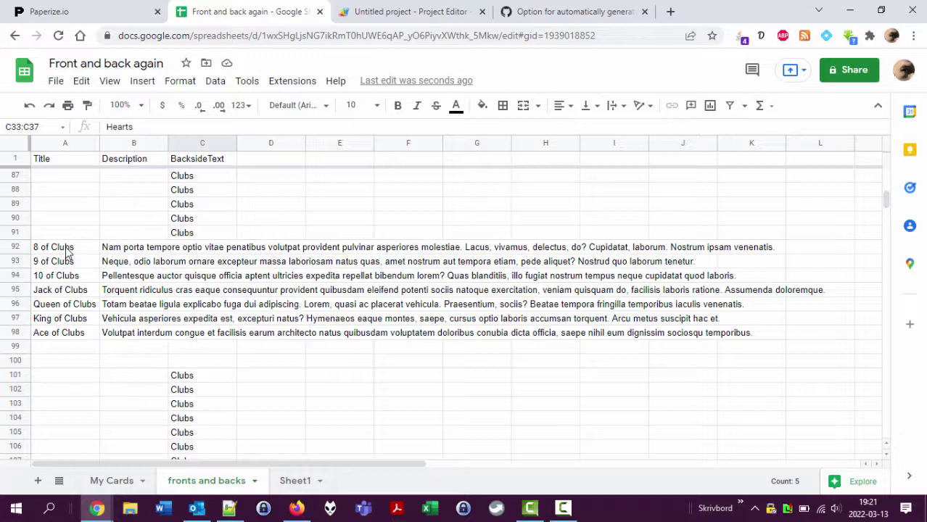
pyautogui.moveTo(66, 251); pyautogui.dragTo(132, 363)
pyautogui.click(126, 354)
pyautogui.press('Left')
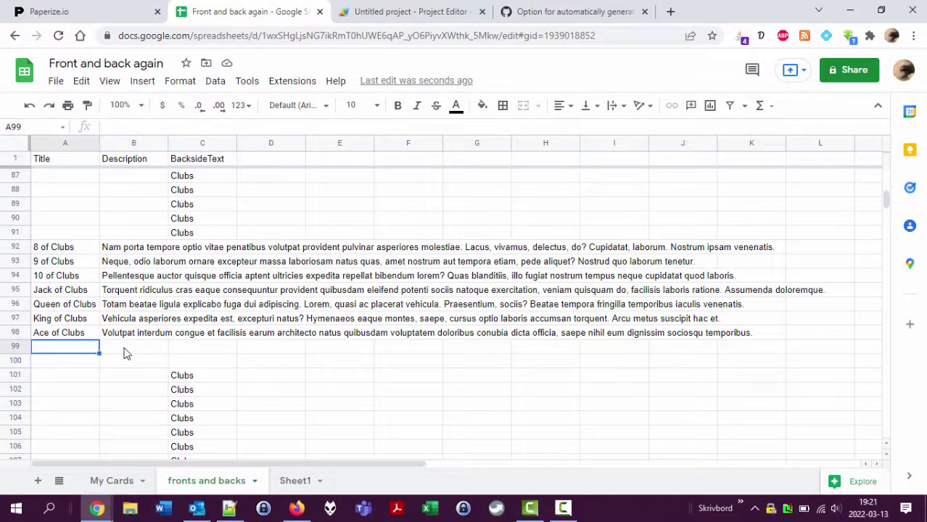
pyautogui.hotkey('shift', 'Down')
pyautogui.hotkey('shift', 'Right')
pyautogui.scroll(-2, 124, 349)
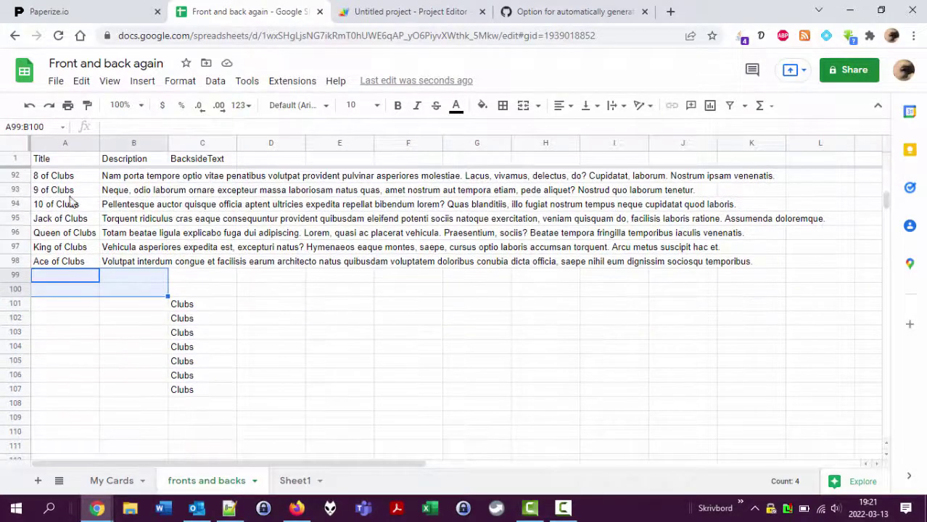
pyautogui.scroll(20, 194, 379)
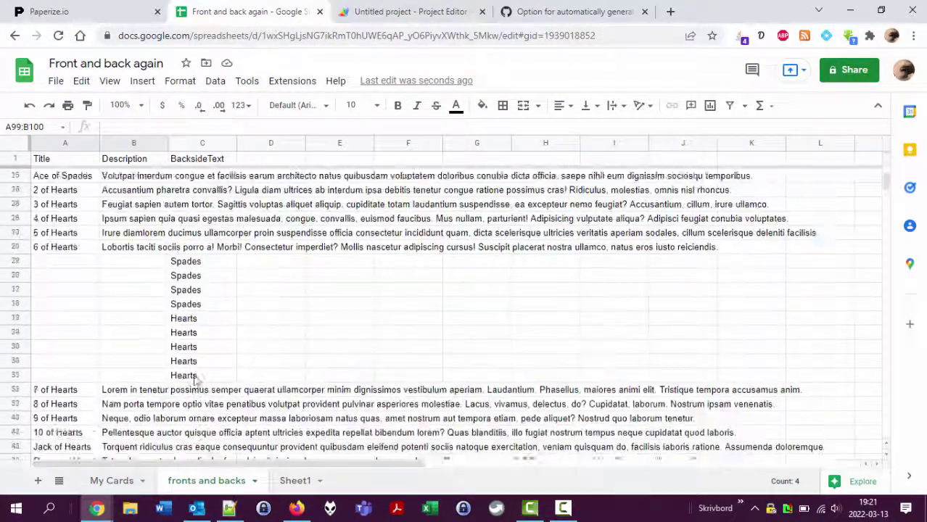
# In Paperize.io, close the template editor, refresh the spreadsheet and switch the My Cards component to the fronts and backs worksheet.
pyautogui.click(101, 12)
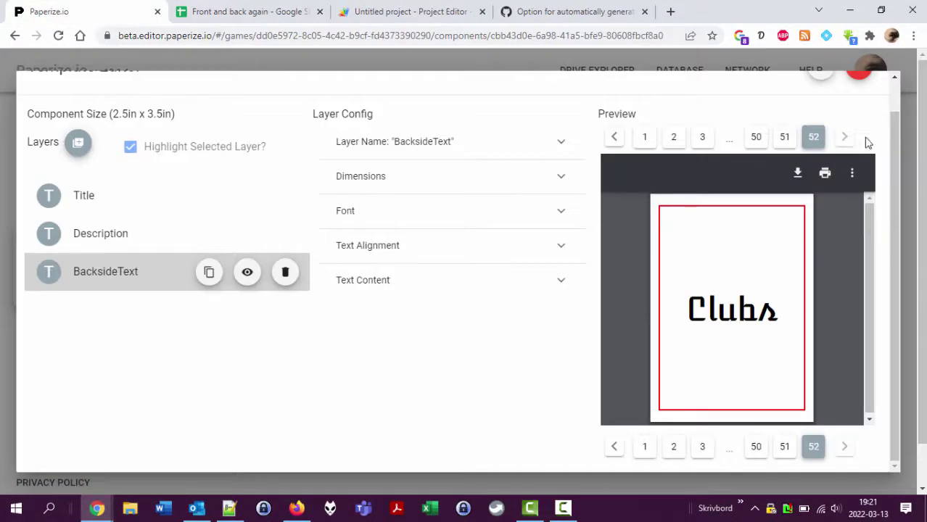
pyautogui.click(865, 78)
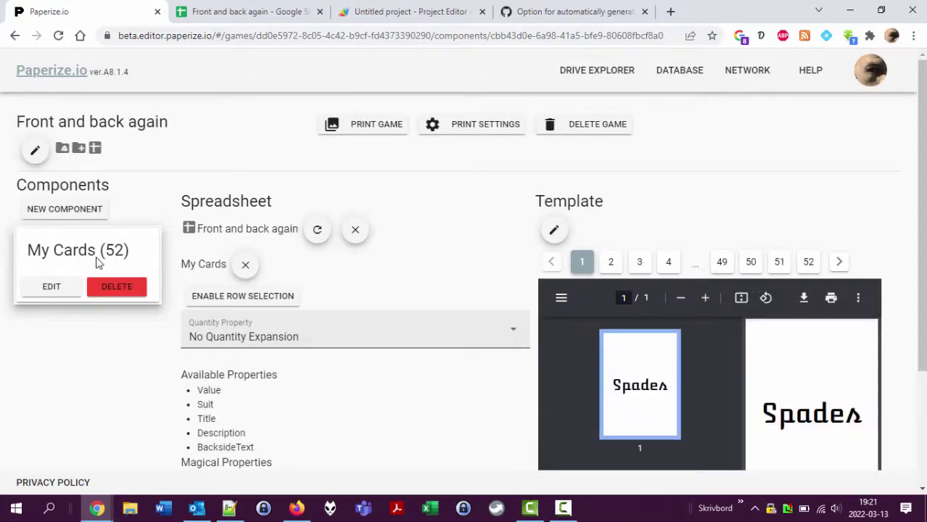
pyautogui.click(245, 265)
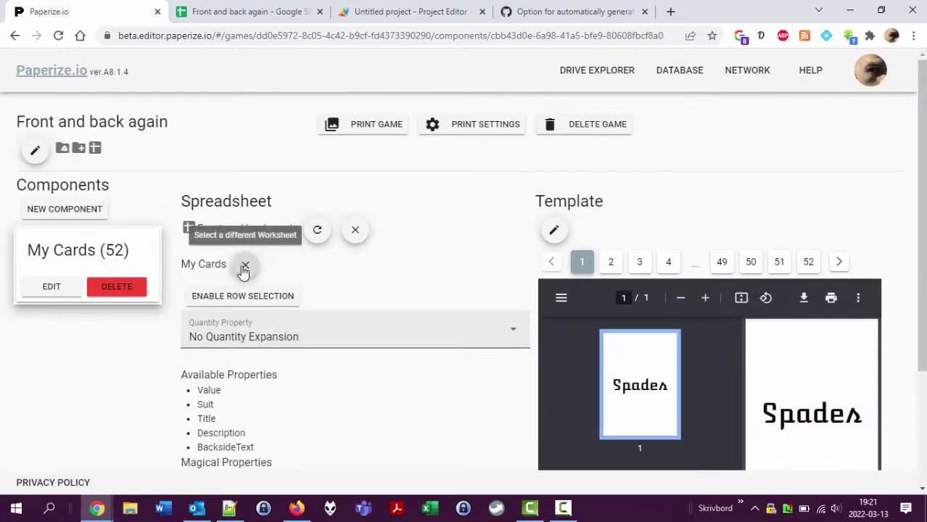
pyautogui.click(269, 303)
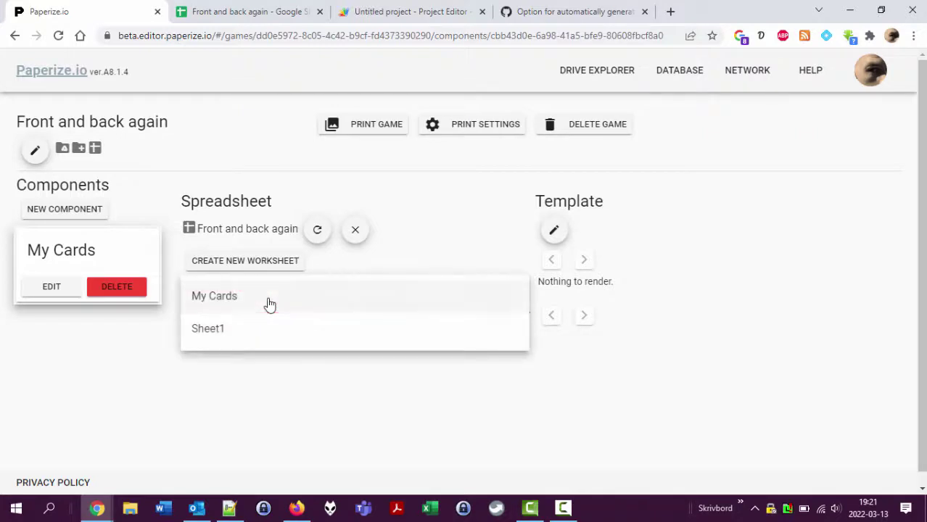
pyautogui.click(318, 234)
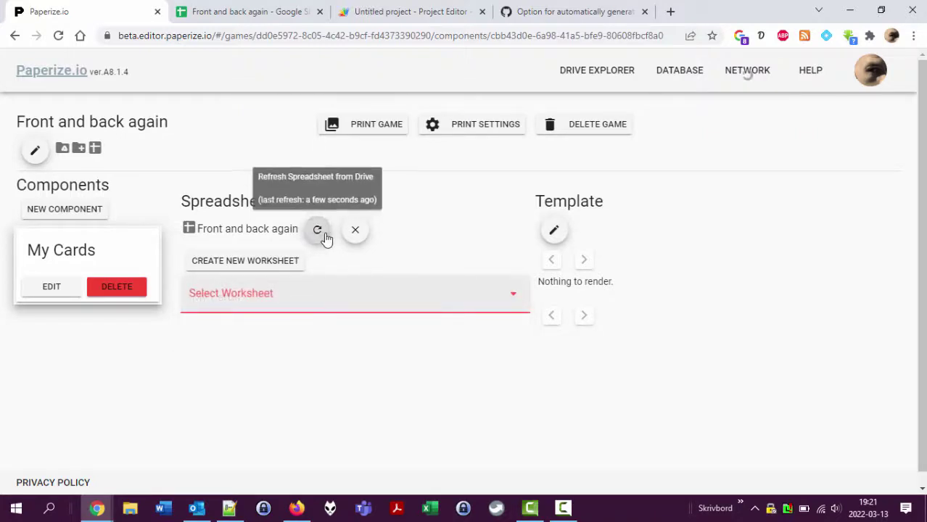
pyautogui.click(325, 299)
pyautogui.click(249, 337)
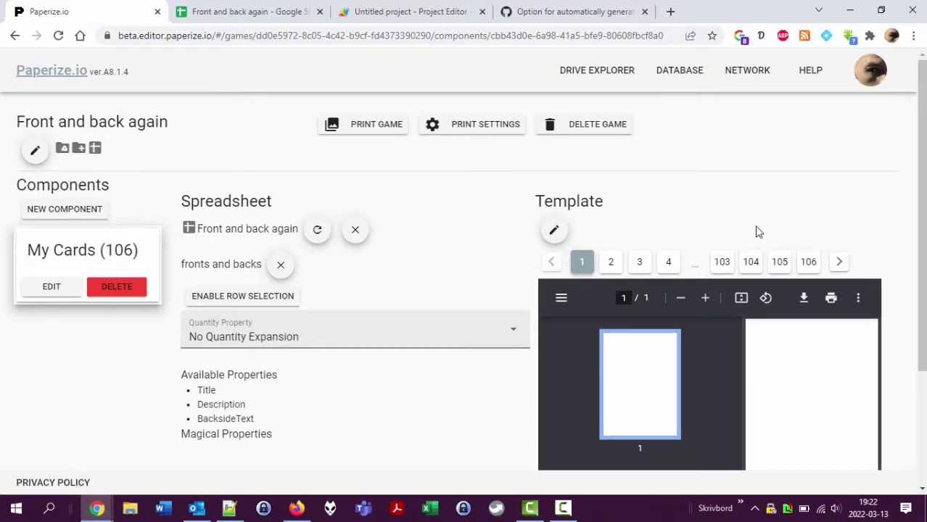
# Start printing the game to PDF and connect the VPN client by entering the account password.
pyautogui.click(374, 133)
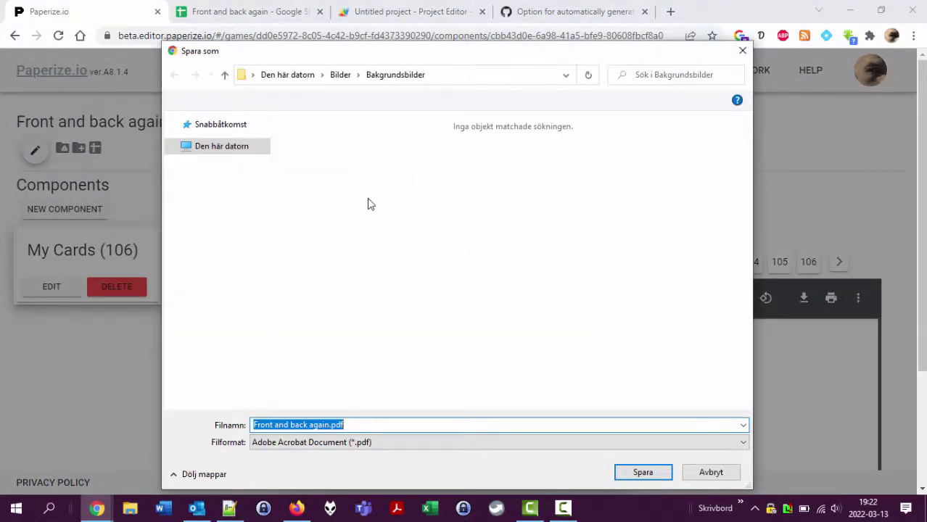
pyautogui.rightClick(772, 512)
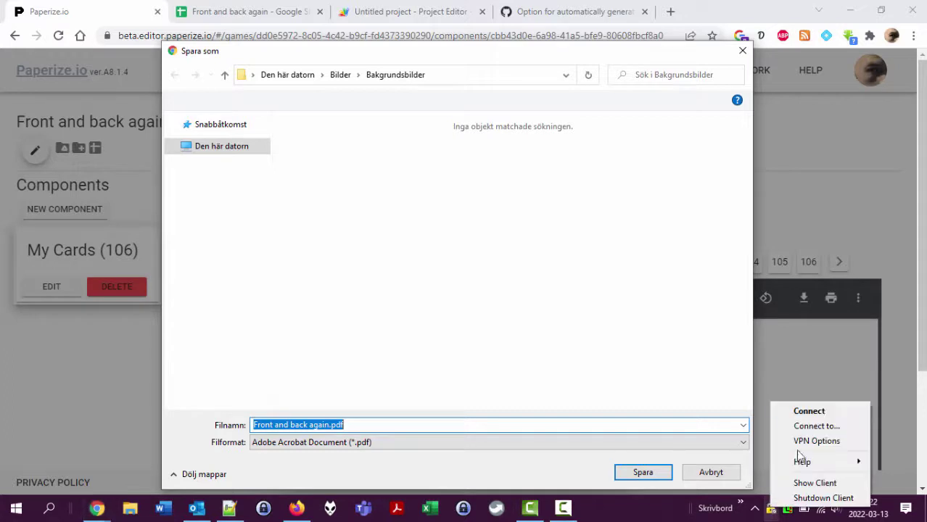
pyautogui.click(837, 410)
pyautogui.write('**********')
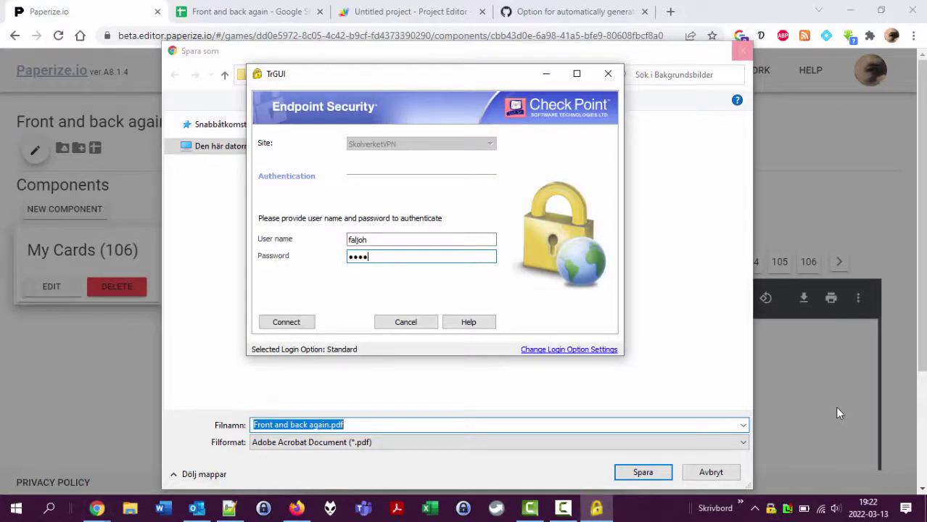
pyautogui.press('Return')
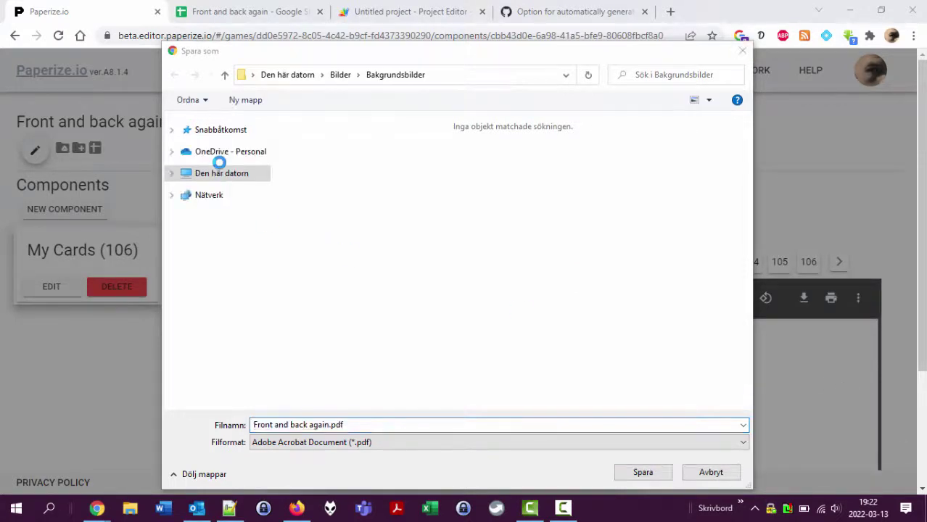
# Save the print as Front and back again.pdf in the Hämtade filer folder and open the file.
pyautogui.click(222, 162)
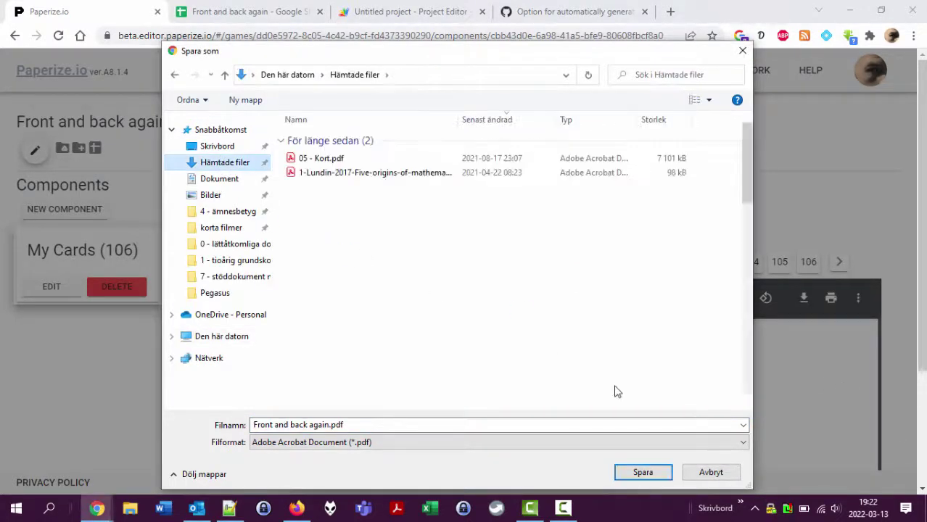
pyautogui.click(652, 473)
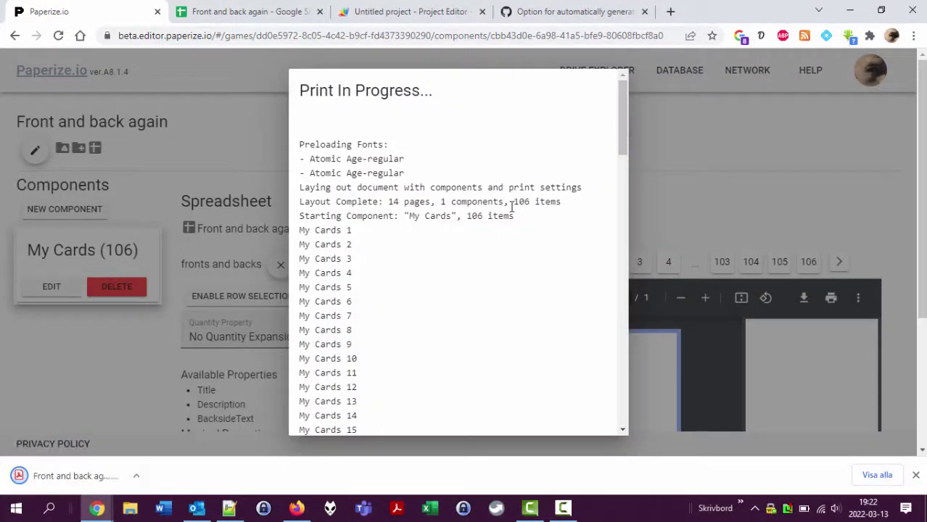
pyautogui.click(80, 476)
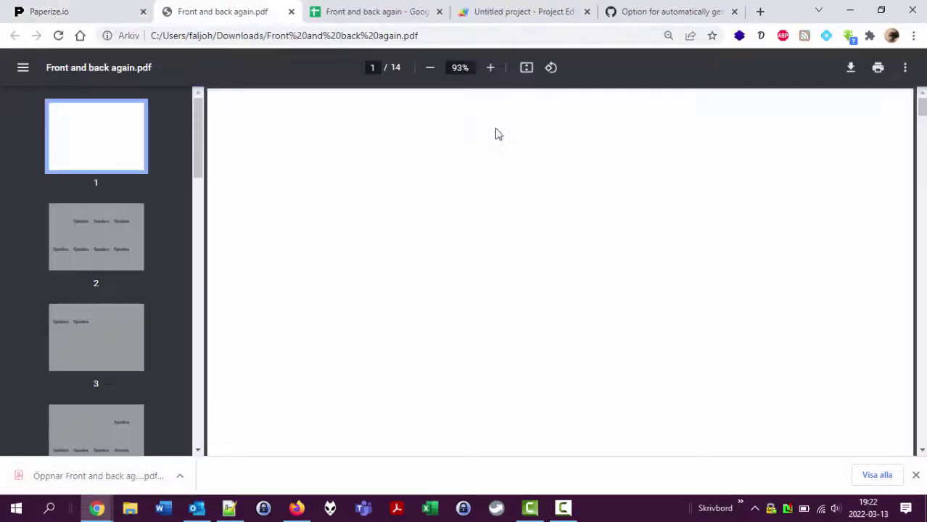
# Examine pages 1 and 2 of the printed PDF and the thumbnails through page 14.
pyautogui.click(120, 222)
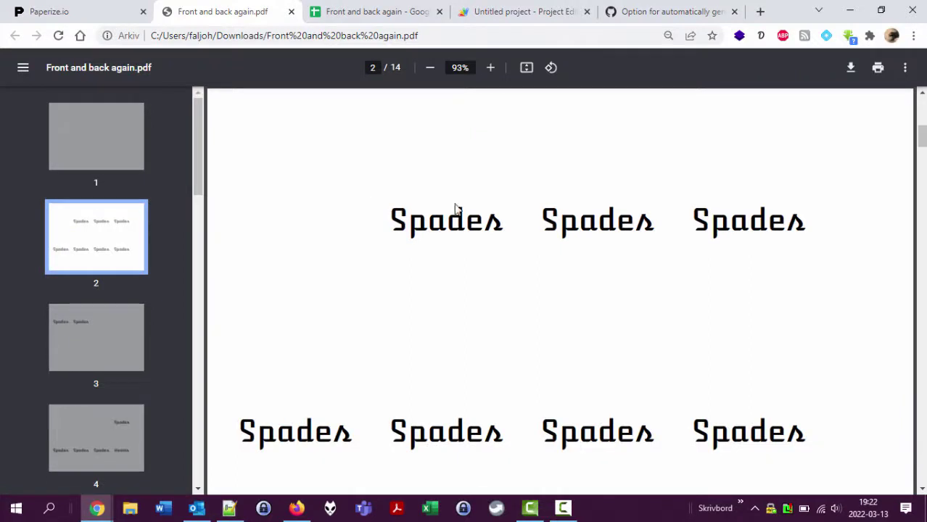
pyautogui.click(83, 156)
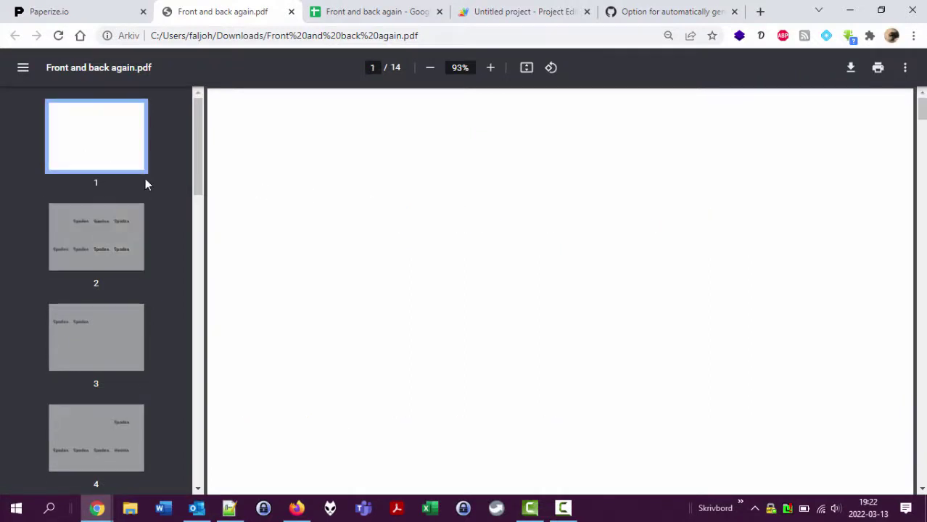
pyautogui.scroll(-12, 145, 180)
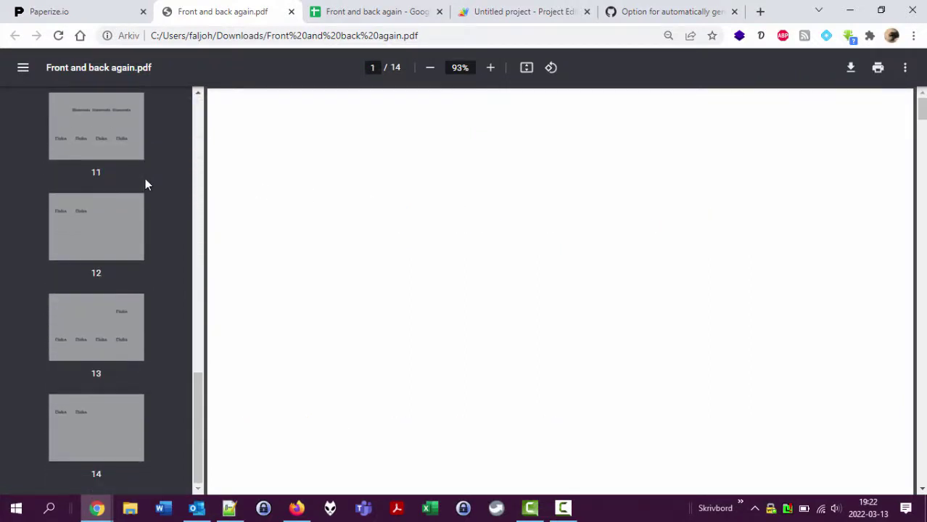
pyautogui.scroll(12, 145, 181)
# Back in Paperize.io, make the Title and Description layers visible in the card template and close the template editor.
pyautogui.click(82, 16)
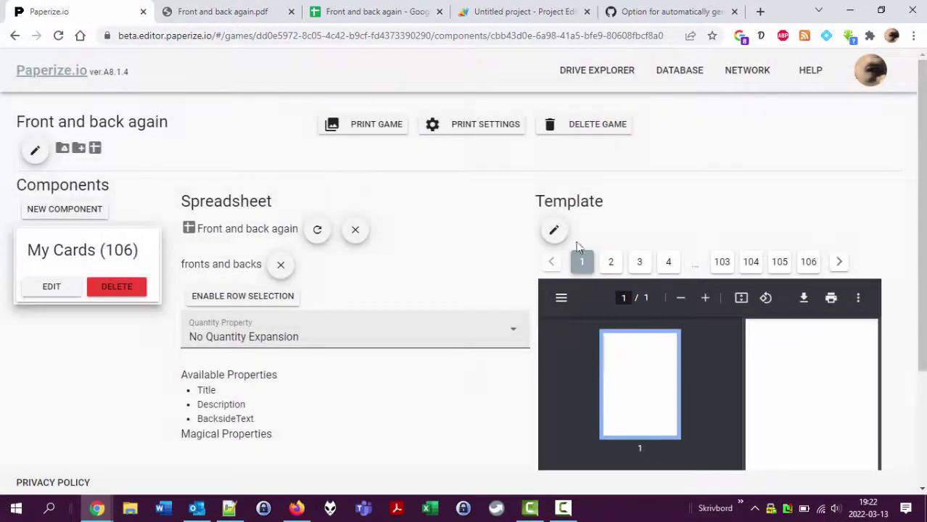
pyautogui.click(552, 230)
pyautogui.click(124, 201)
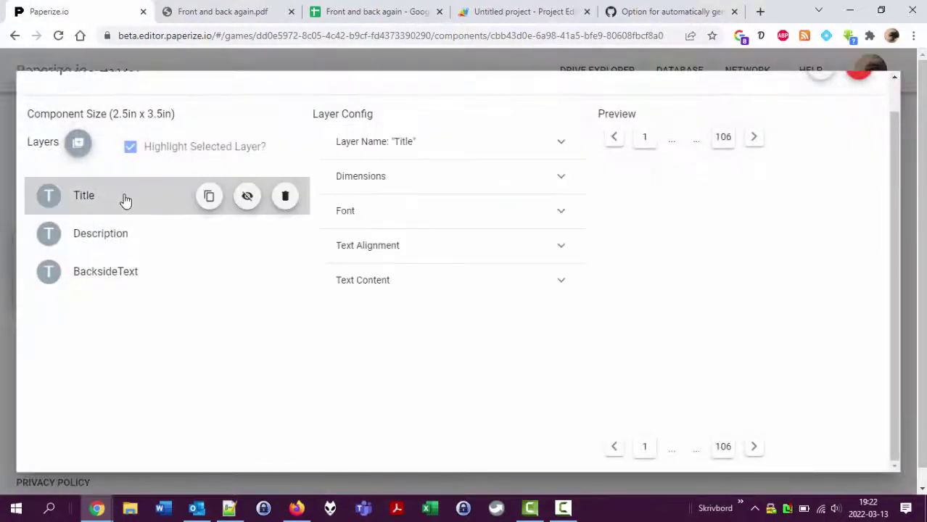
pyautogui.click(246, 198)
pyautogui.click(248, 238)
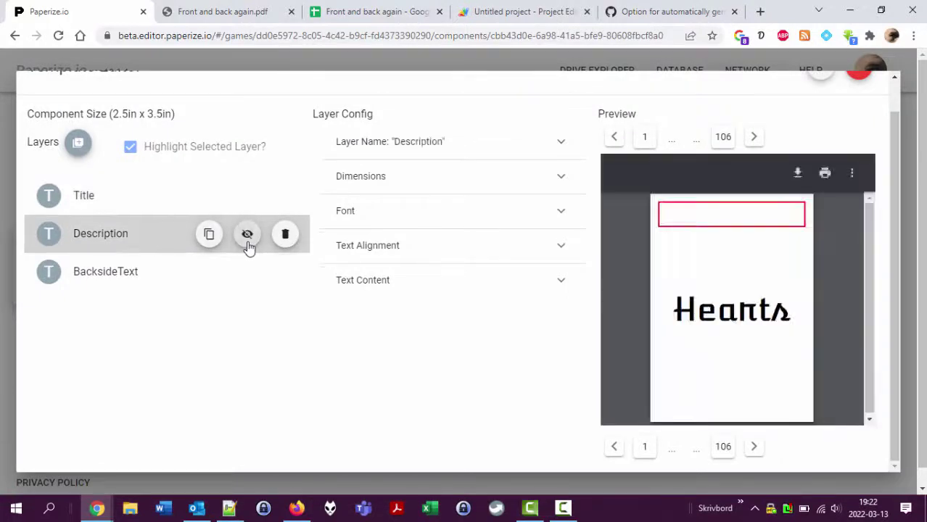
pyautogui.click(862, 78)
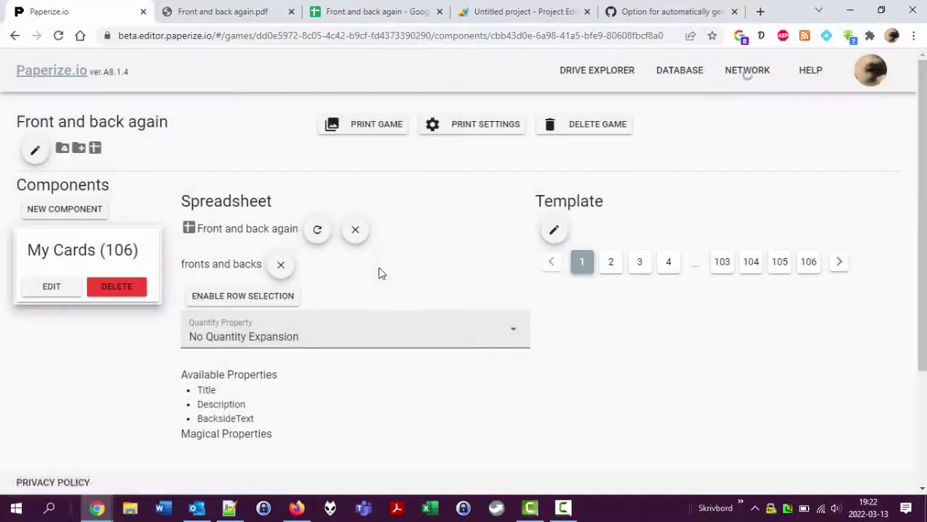
# Print the game again, overwriting Front and back again.pdf in Hämtade filer, and open the new PDF.
pyautogui.click(375, 131)
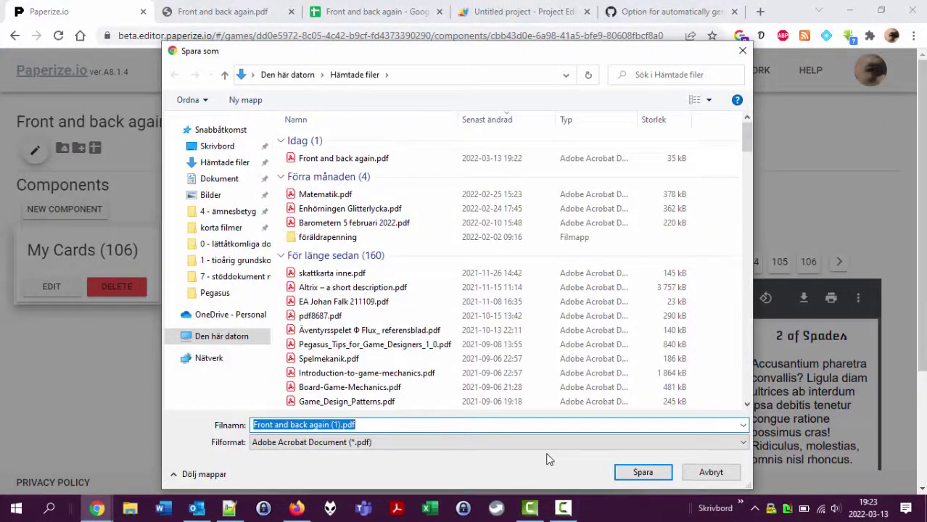
pyautogui.press('Return')
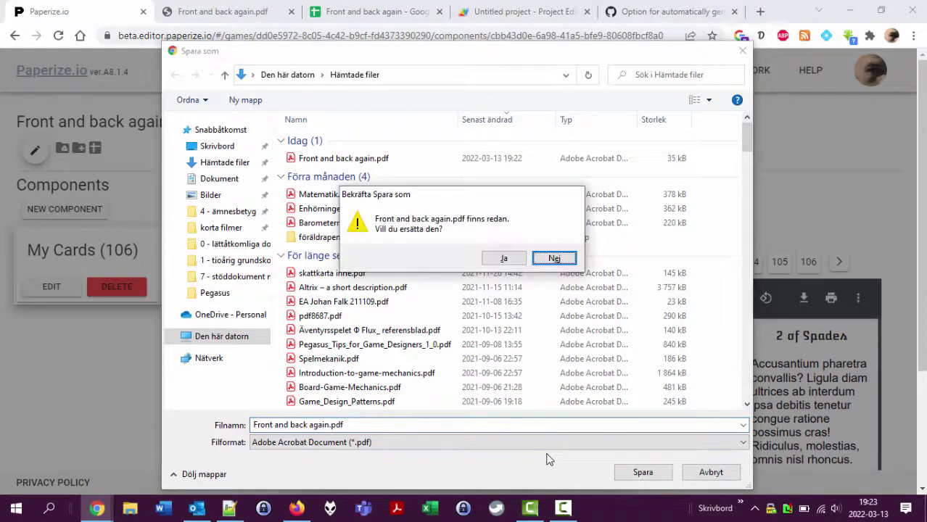
pyautogui.click(505, 259)
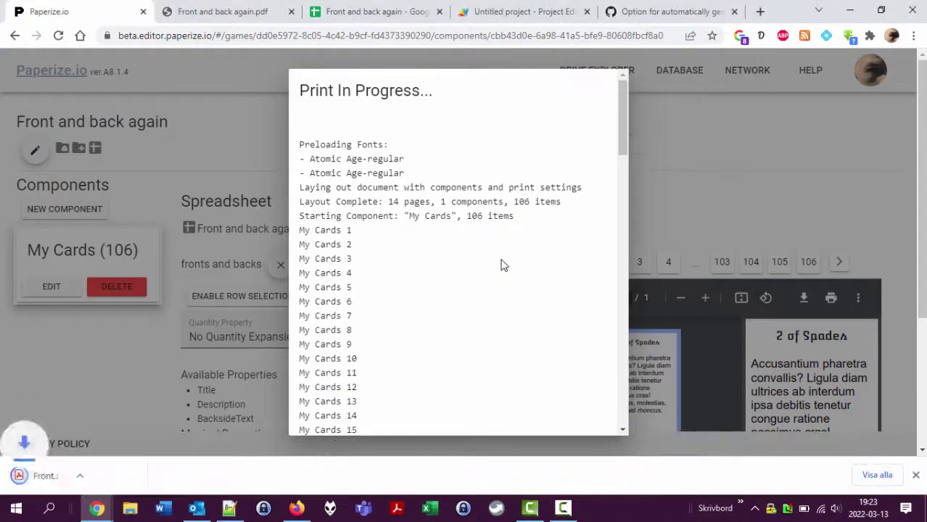
pyautogui.click(82, 481)
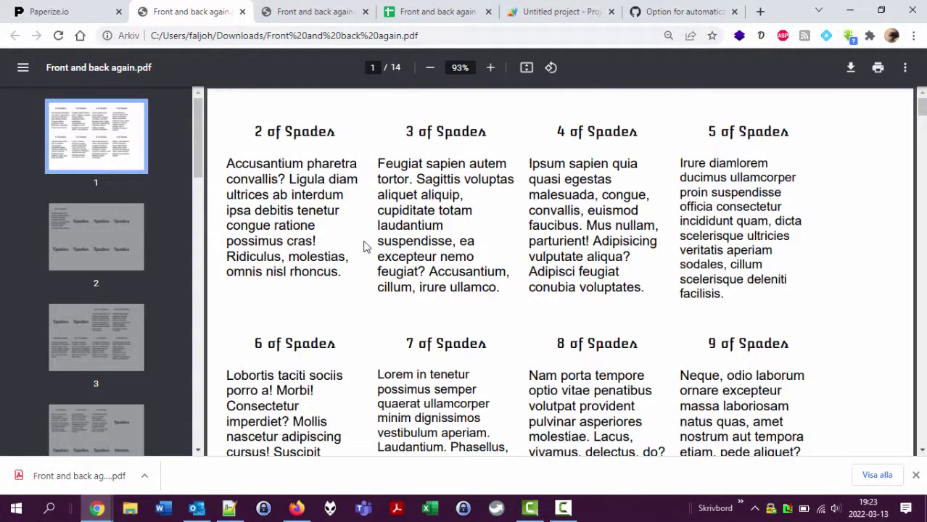
# Examine the Spades card fronts and their layout on page 1 of the new PDF.
pyautogui.scroll(-2, 379, 178)
pyautogui.scroll(2, 378, 179)
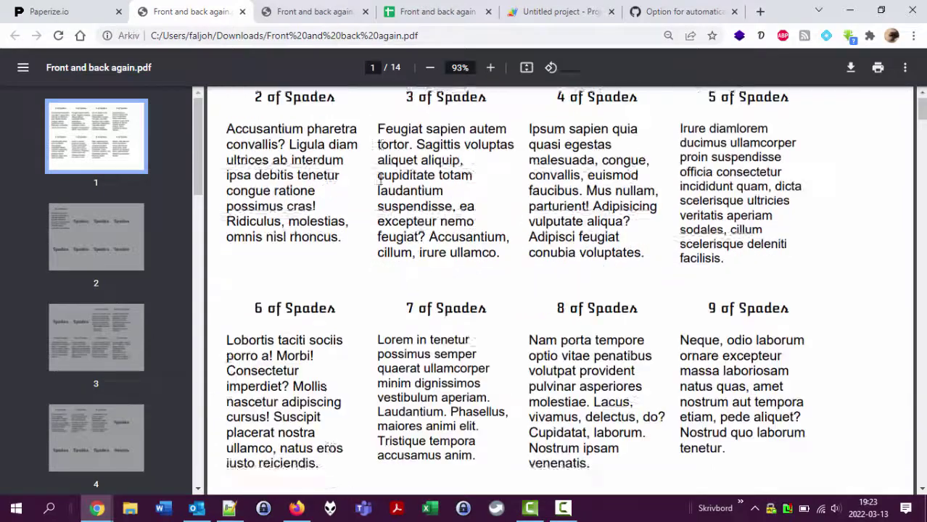
pyautogui.moveTo(305, 180); pyautogui.dragTo(753, 211)
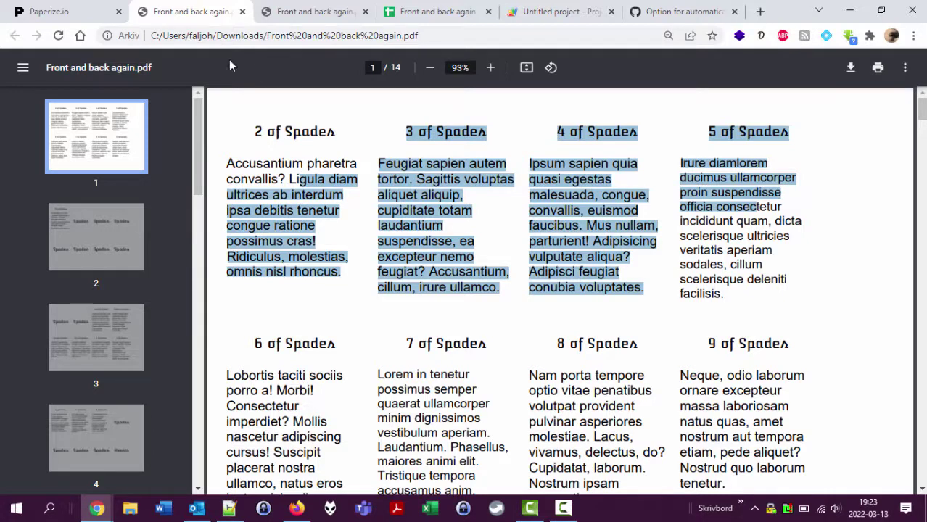
# In the Google Sheets fronts and backs sheet, add the arguments 2 and 4 to the generateBacksides formula in A1.
pyautogui.click(410, 15)
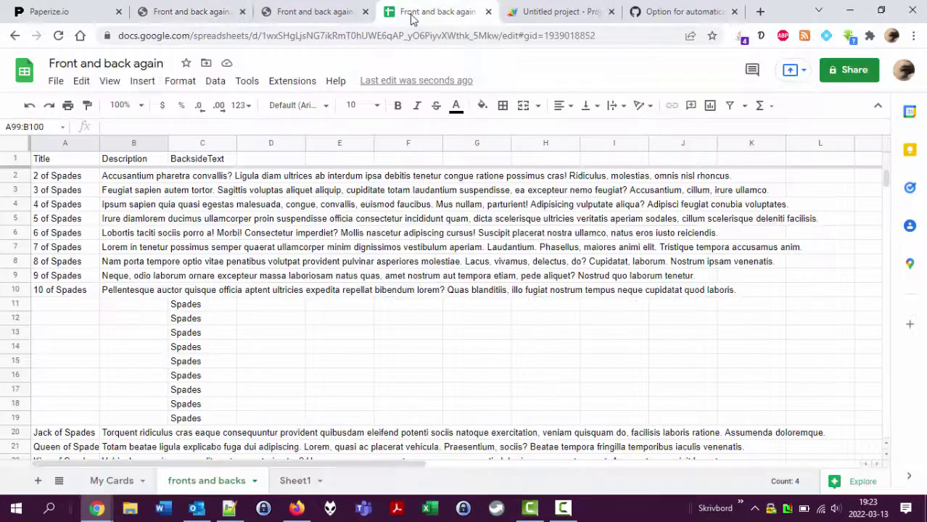
pyautogui.click(60, 161)
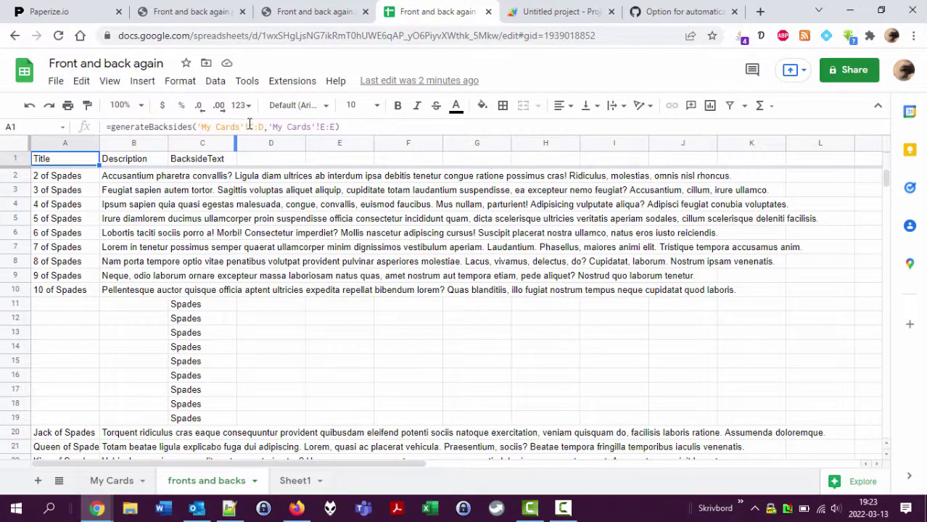
pyautogui.moveTo(241, 126); pyautogui.dragTo(195, 126)
pyautogui.moveTo(274, 127); pyautogui.dragTo(317, 127)
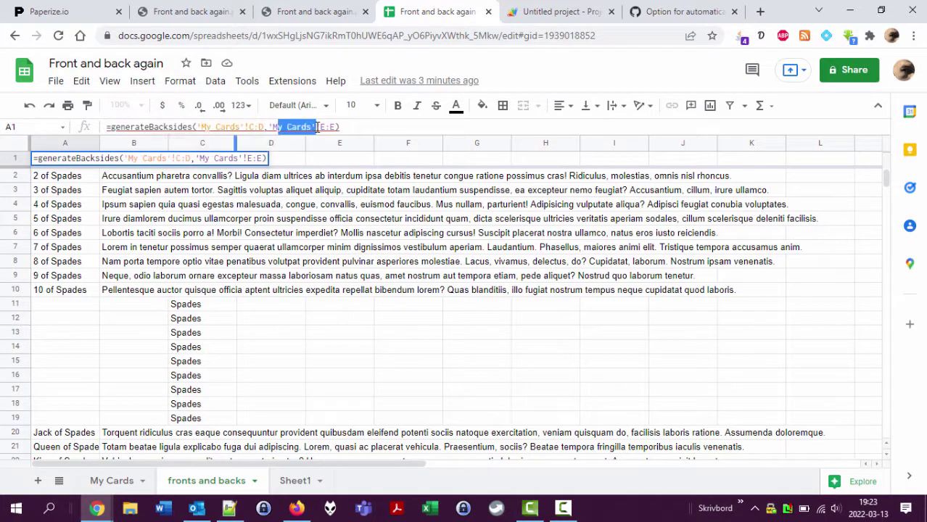
pyautogui.click(358, 123)
pyautogui.press('Left')
pyautogui.write(',')
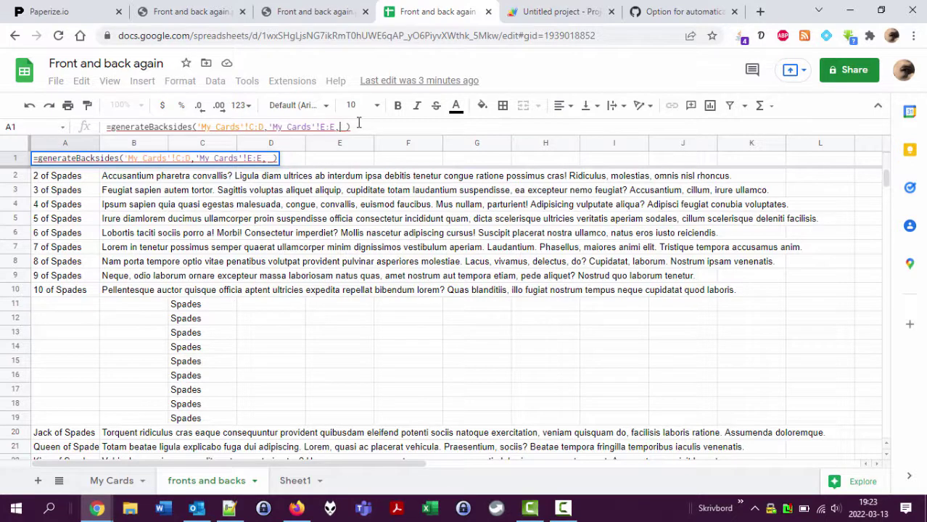
pyautogui.press('BackSpace')
pyautogui.write('2,')
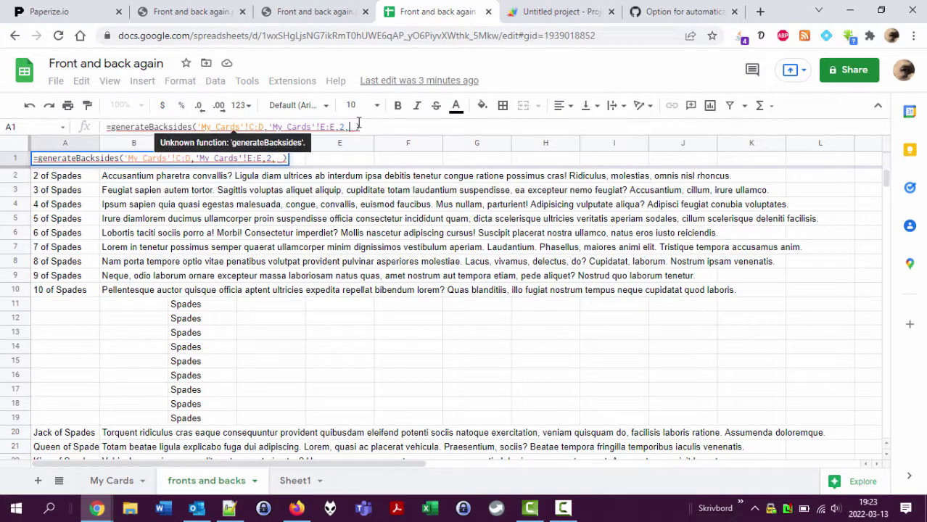
pyautogui.press('BackSpace')
pyautogui.write('4')
pyautogui.press('Return')
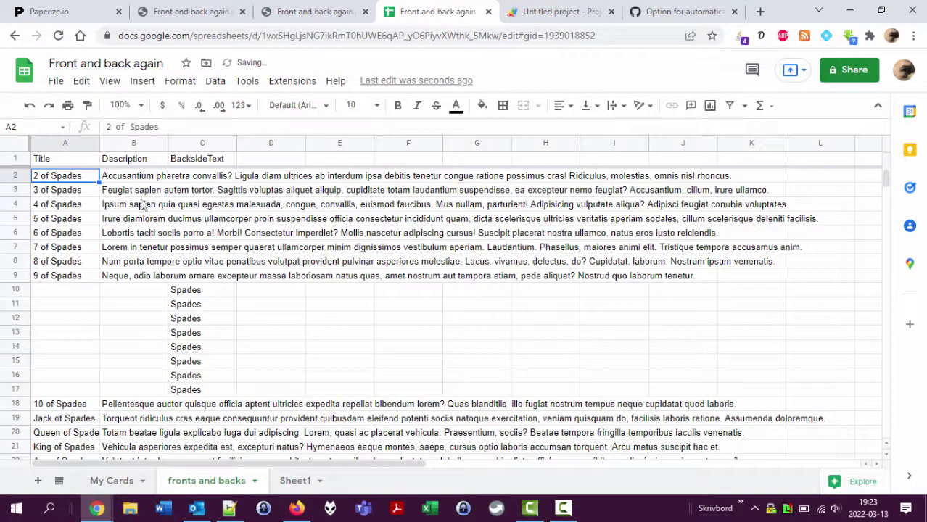
# Examine the first page's card titles in A2:A9 and backside texts in C10:C17, and return to Paperize.io.
pyautogui.keyDown('shift'); pyautogui.click(73, 275); pyautogui.keyUp('shift')
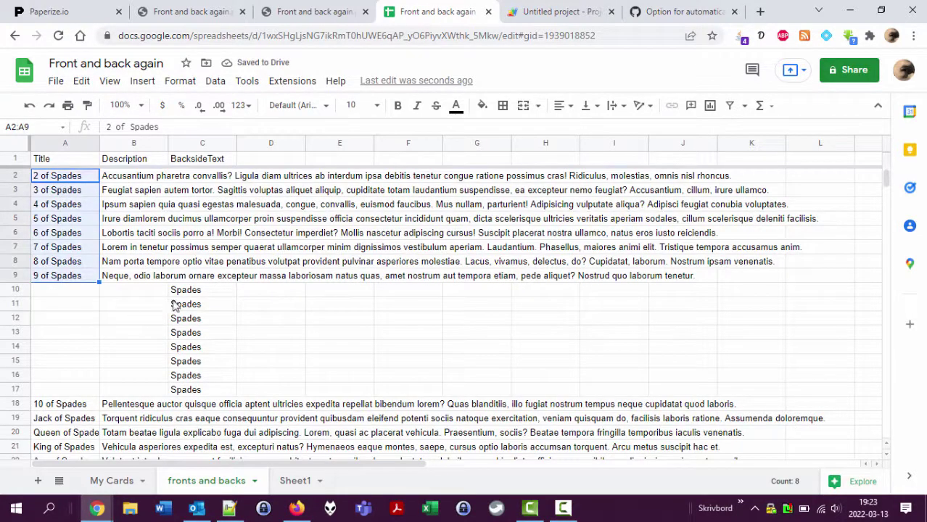
pyautogui.moveTo(186, 291); pyautogui.dragTo(195, 392)
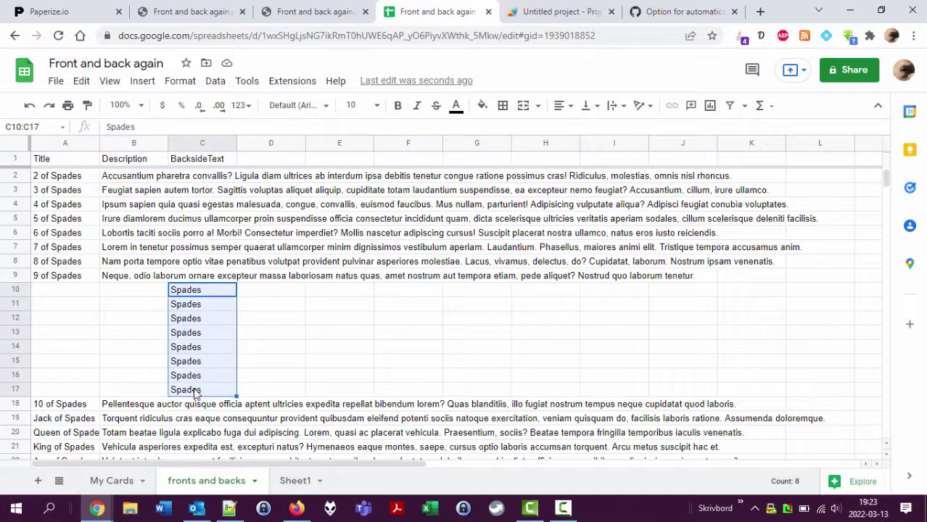
pyautogui.click(86, 16)
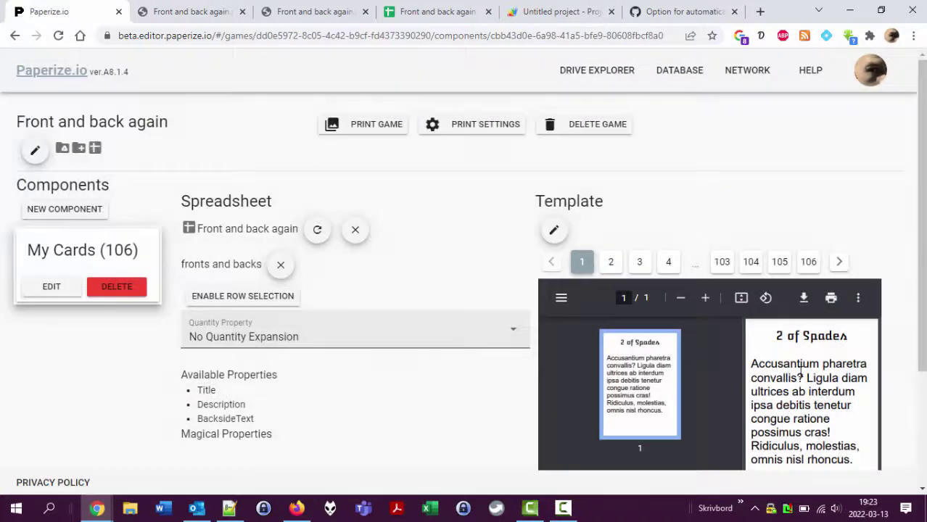
# Print the game, overwriting Front and back again.pdf in Hämtade filer, and view page 1 of the opened PDF.
pyautogui.click(366, 126)
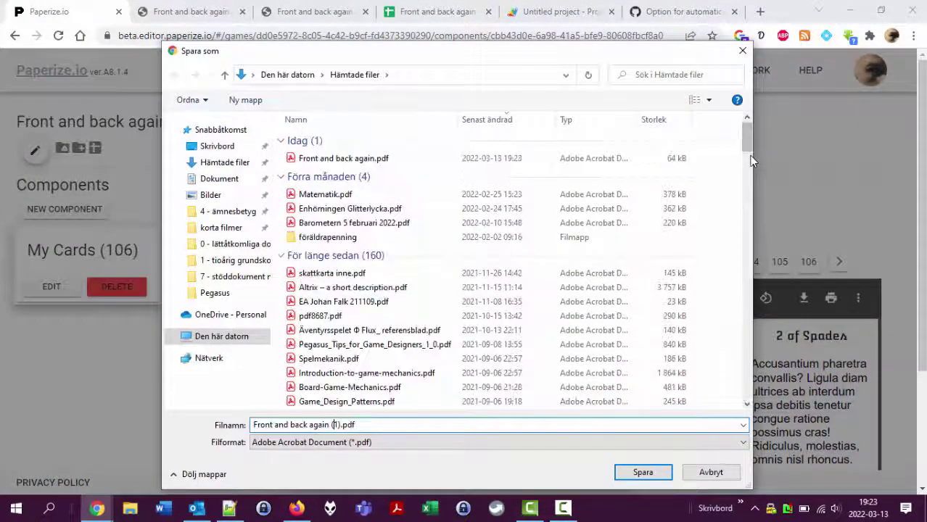
pyautogui.press('Right')
pyautogui.press('Right')
pyautogui.press('Return')
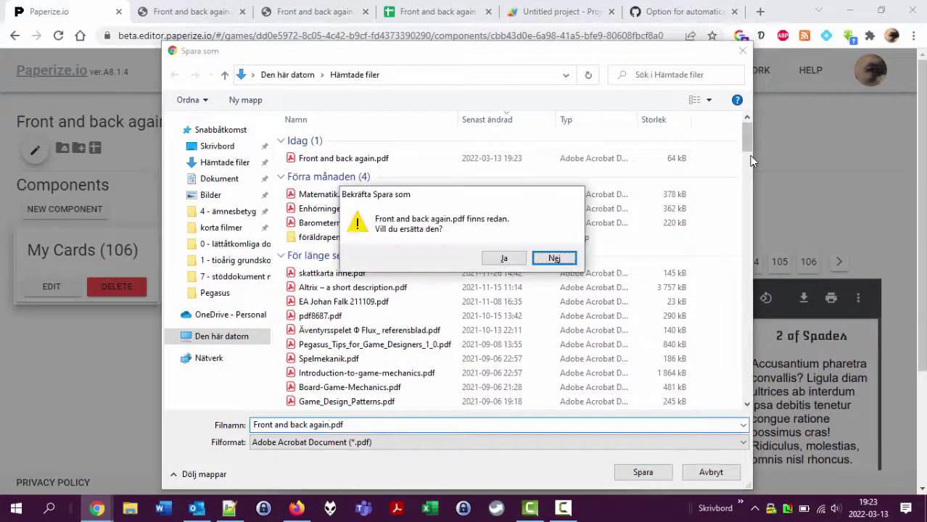
pyautogui.press('Left')
pyautogui.press('Return')
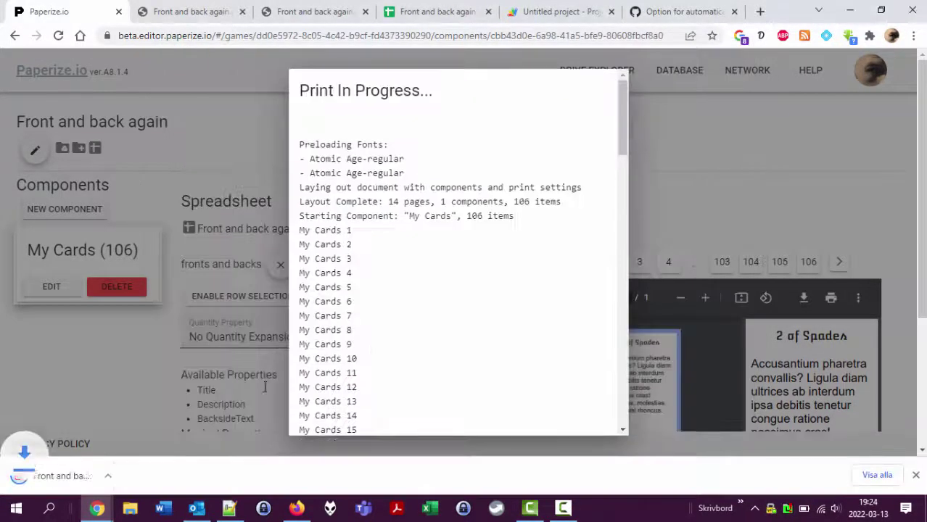
pyautogui.click(69, 476)
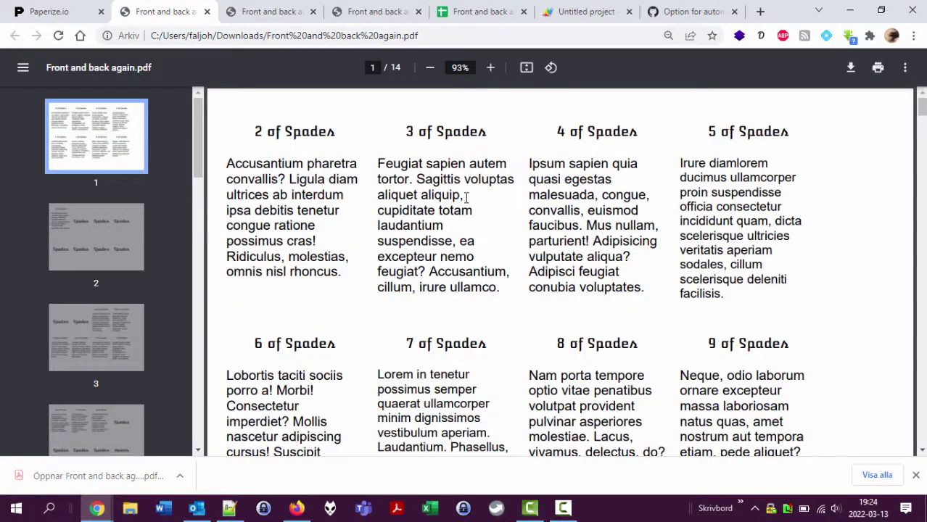
pyautogui.scroll(-3, 468, 199)
pyautogui.scroll(3, 468, 200)
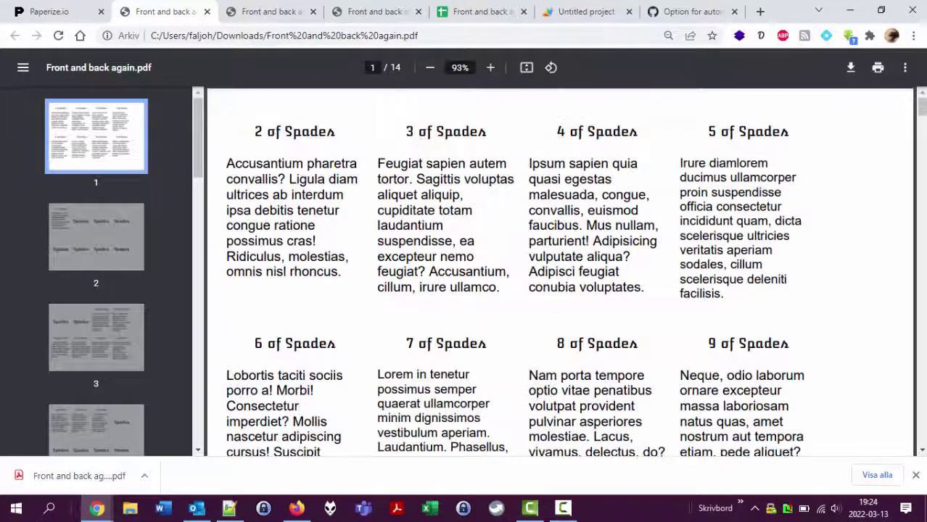
# Close the outdated PDFs and the print progress dialog, and refresh the Front and back again spreadsheet from Drive in Paperize.io.
pyautogui.click(207, 11)
pyautogui.click(206, 12)
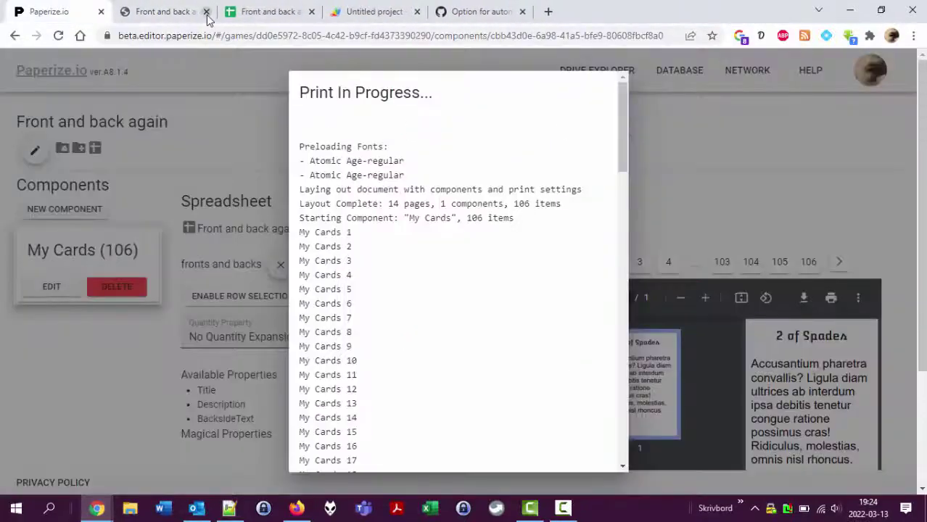
pyautogui.click(207, 11)
pyautogui.click(650, 110)
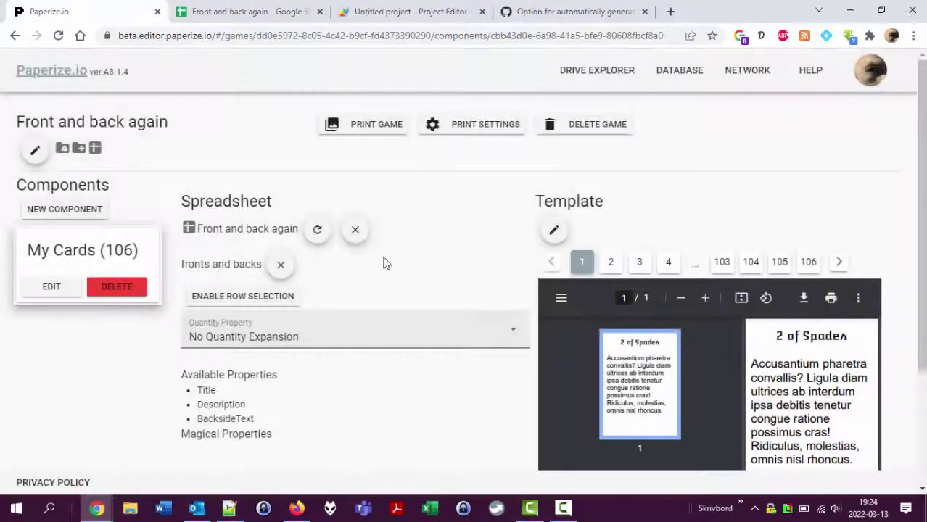
pyautogui.click(326, 232)
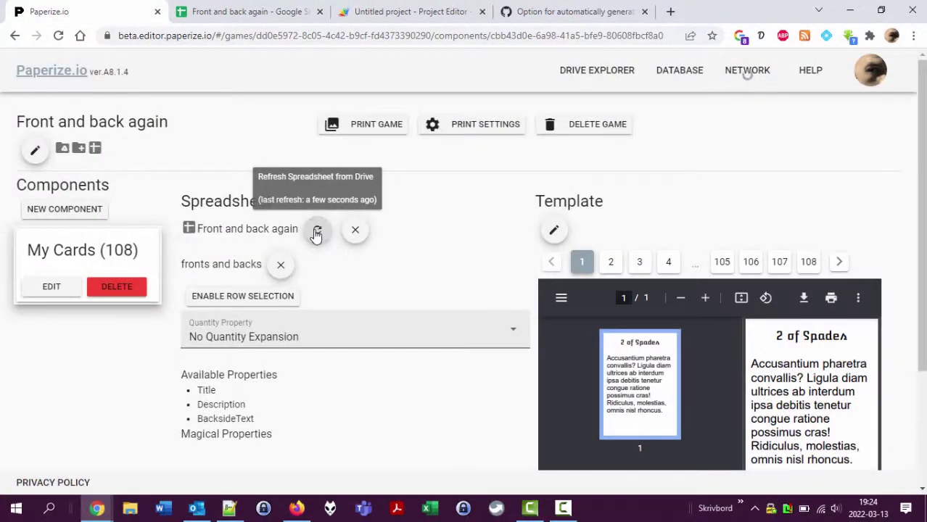
# Print the refreshed game, replacing the existing Front and back again.pdf in Hämtade filer, and open the resulting PDF.
pyautogui.click(363, 124)
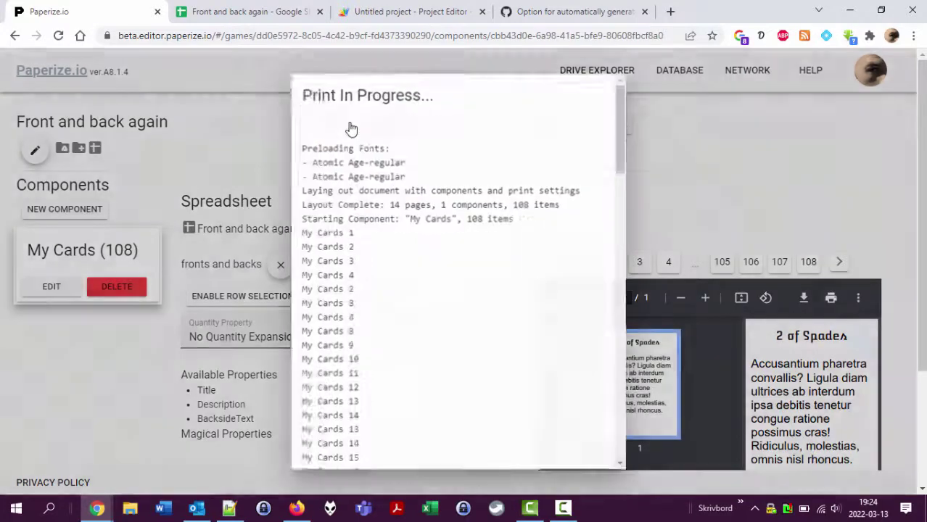
pyautogui.press('End')
pyautogui.press('Left')
pyautogui.press('Left')
pyautogui.press('Left')
pyautogui.press('Left')
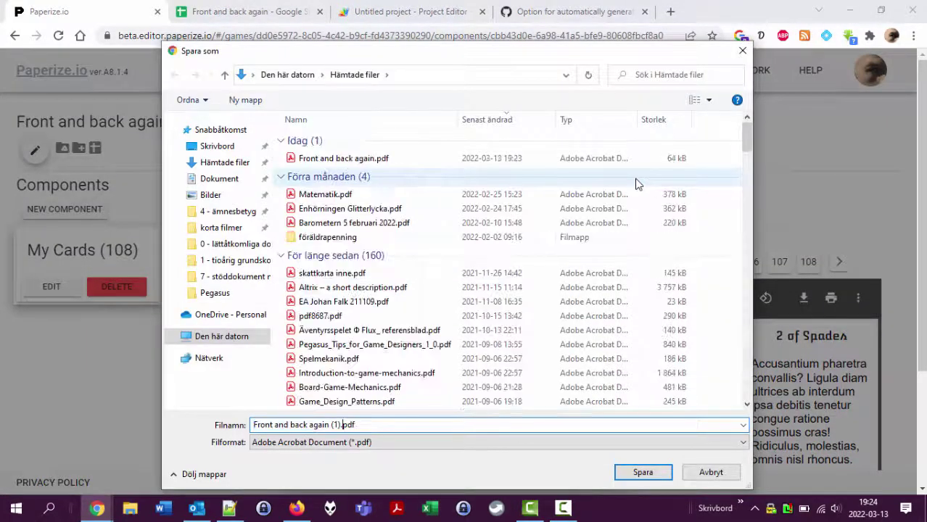
pyautogui.press('Return')
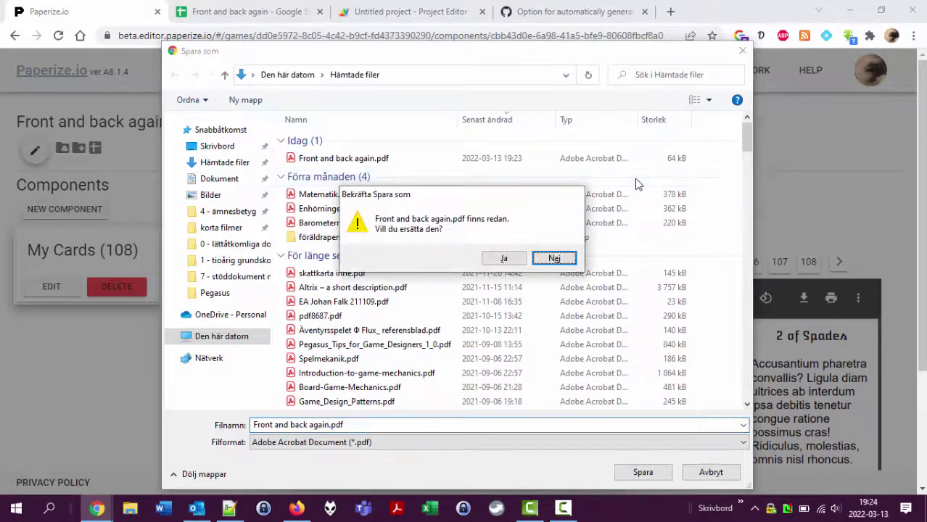
pyautogui.click(499, 258)
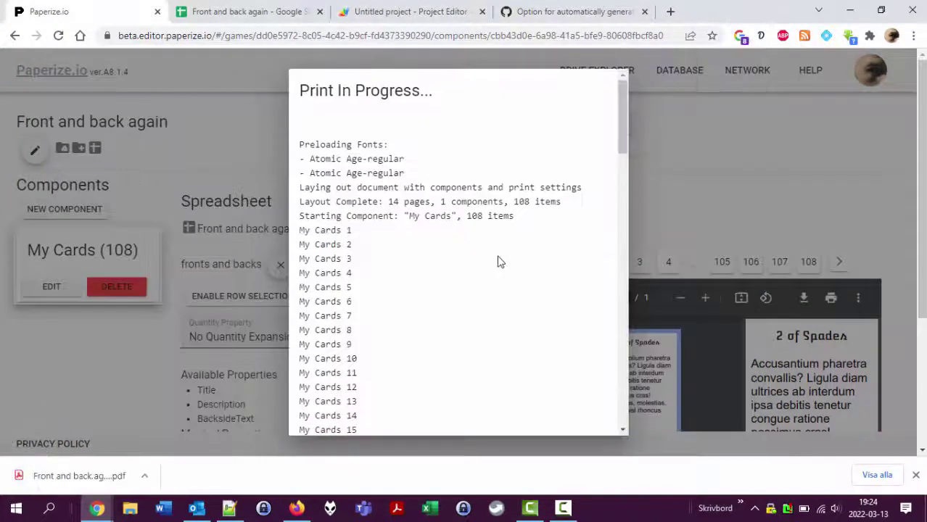
pyautogui.click(103, 478)
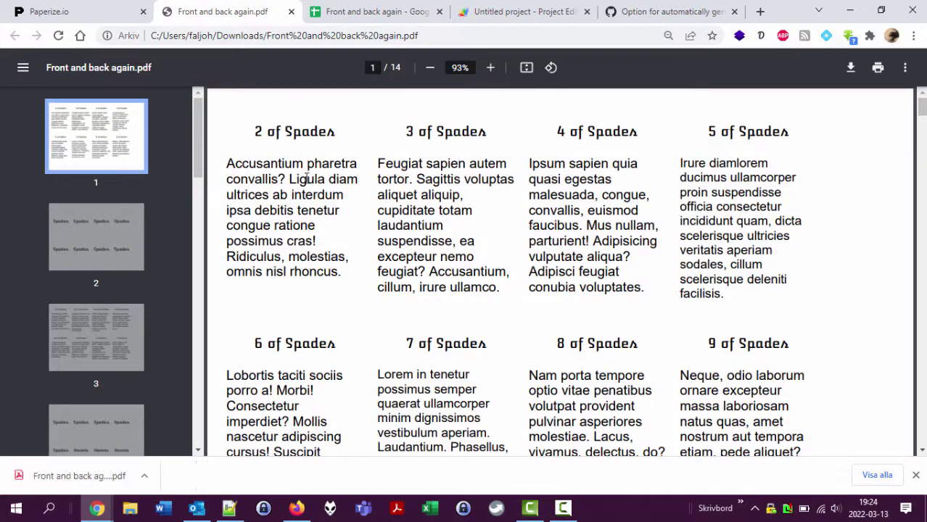
# Examine the card fronts and backs on pages 1 to 4, checking the Hearts card positions on pages 3 and 4.
pyautogui.scroll(-2, 523, 225)
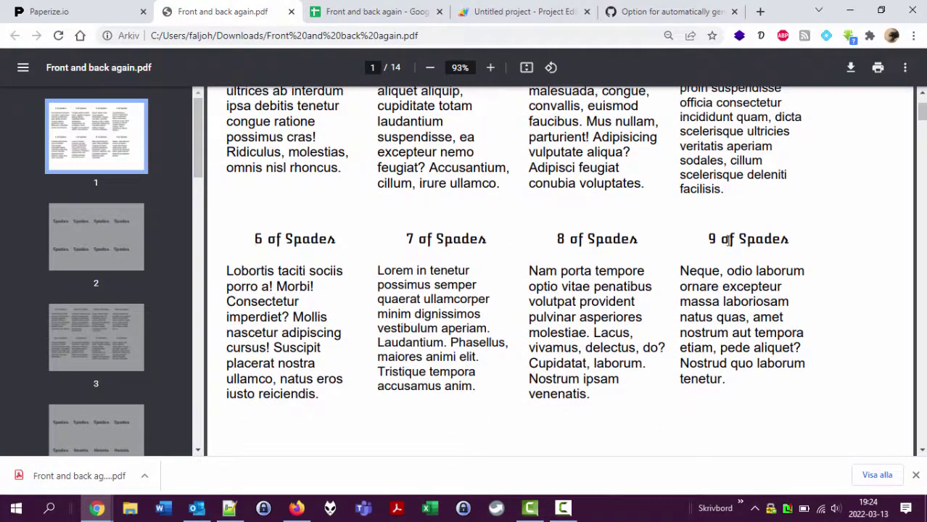
pyautogui.scroll(-6, 729, 242)
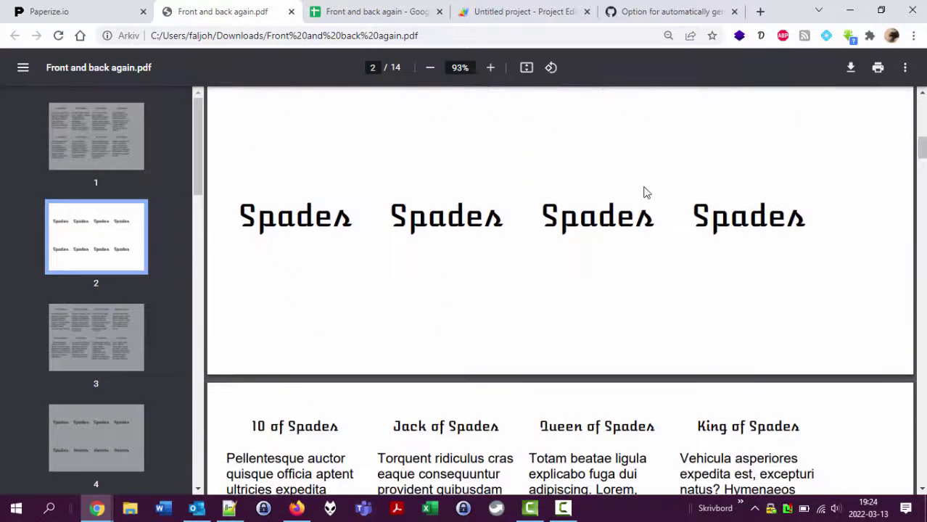
pyautogui.scroll(-6, 646, 192)
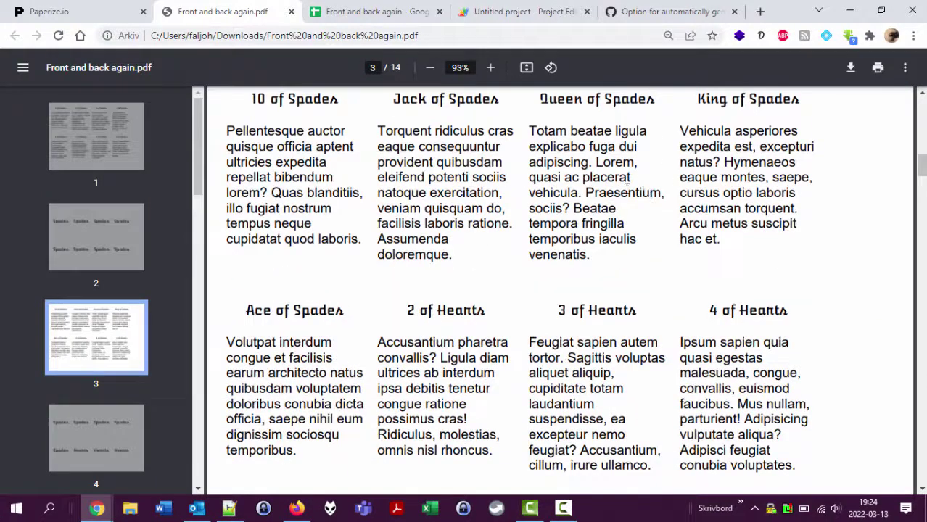
pyautogui.scroll(1, 540, 197)
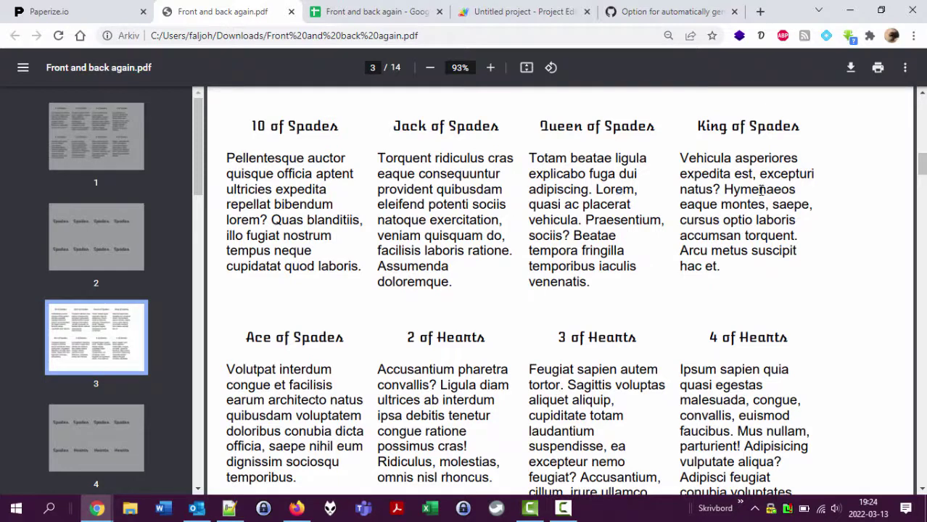
pyautogui.moveTo(458, 376); pyautogui.dragTo(746, 380)
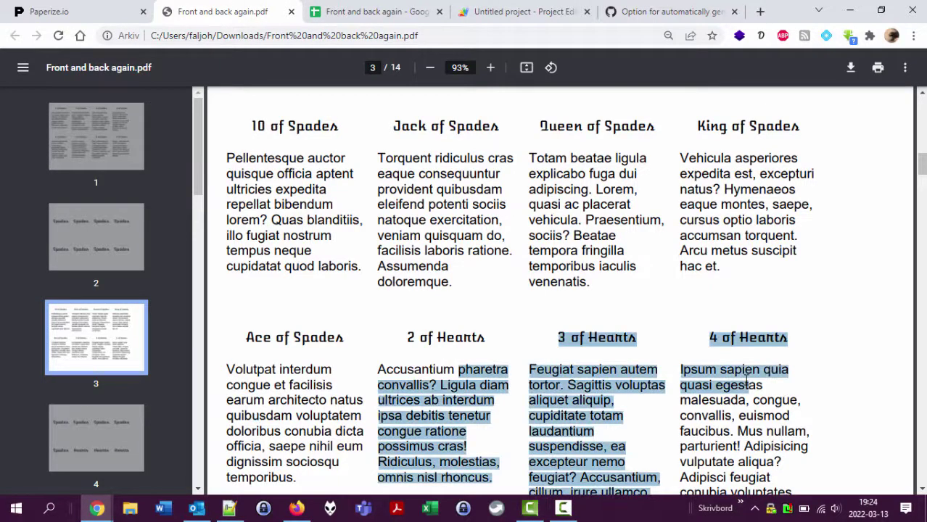
pyautogui.scroll(-5, 746, 381)
pyautogui.scroll(-2, 746, 381)
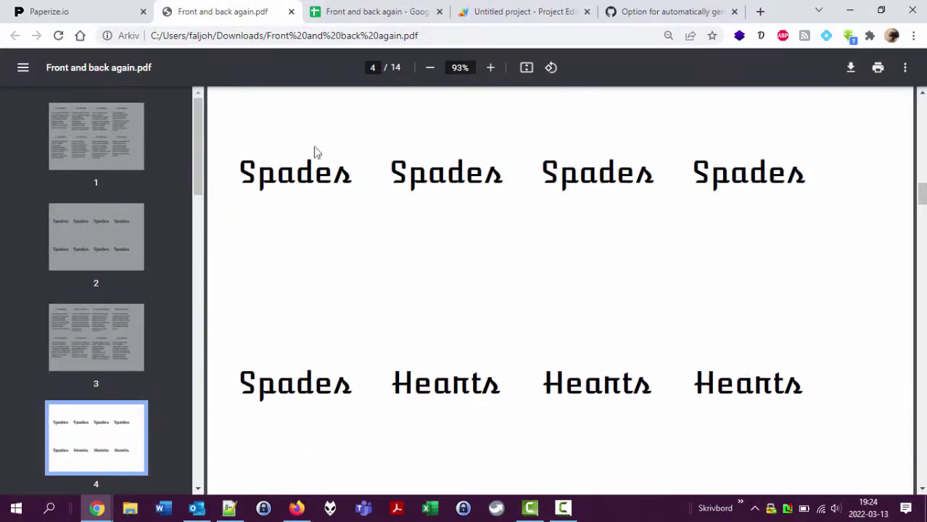
pyautogui.moveTo(315, 380); pyautogui.dragTo(781, 392)
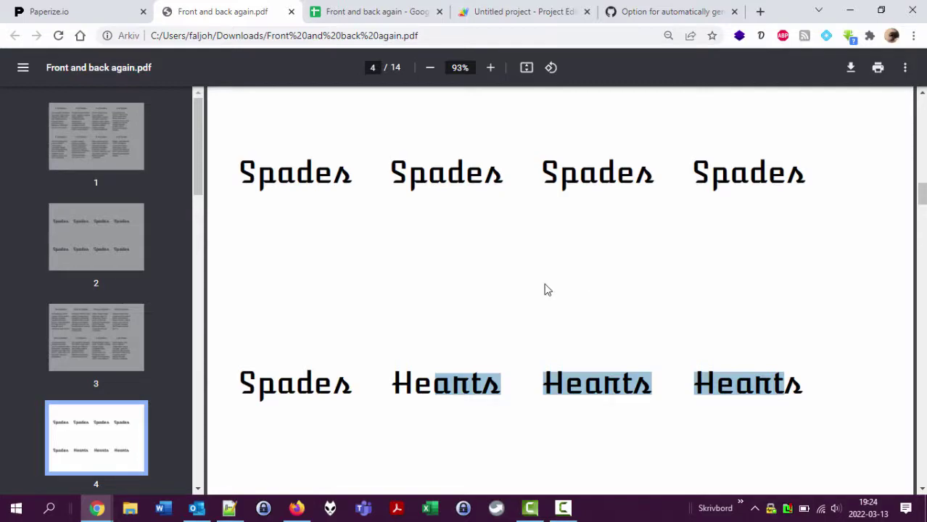
# Compare the Spades card fronts on page 1 with their backs on page 2.
pyautogui.scroll(20, 491, 283)
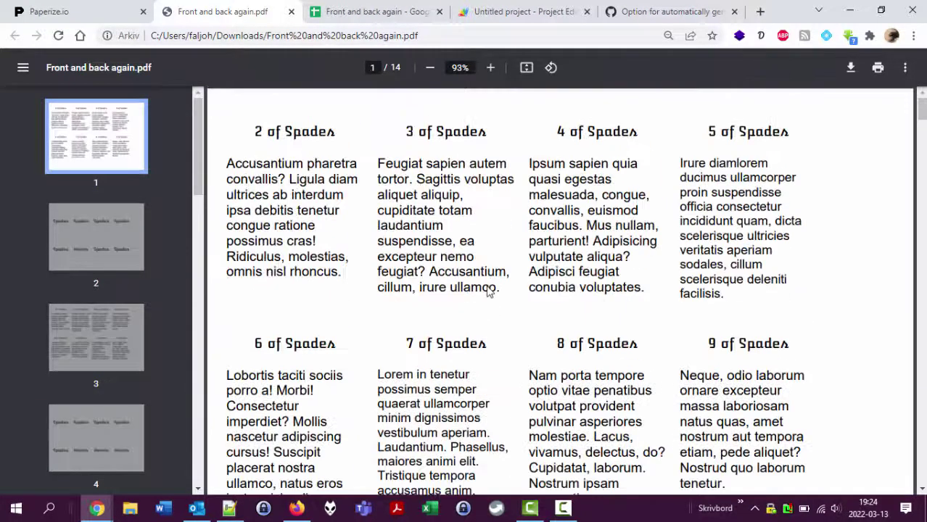
pyautogui.scroll(-2, 491, 283)
pyautogui.scroll(2, 488, 291)
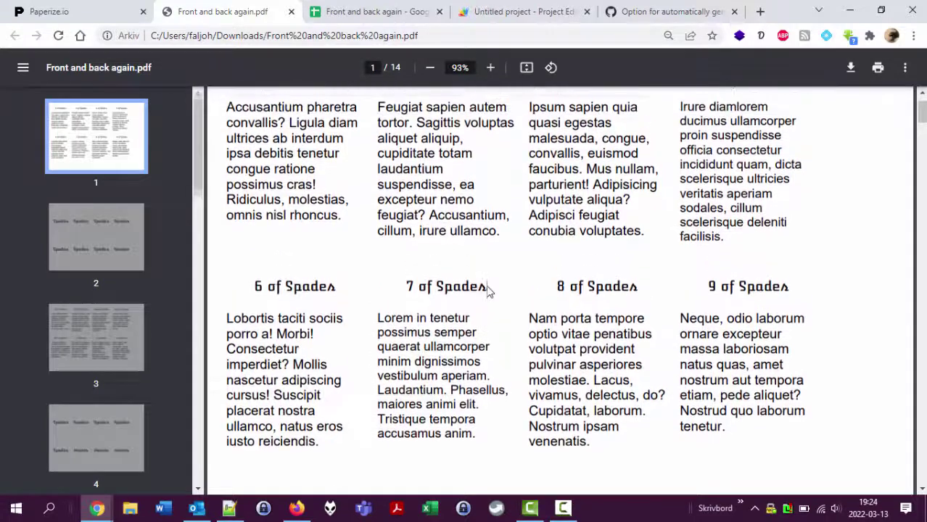
pyautogui.scroll(-12, 488, 291)
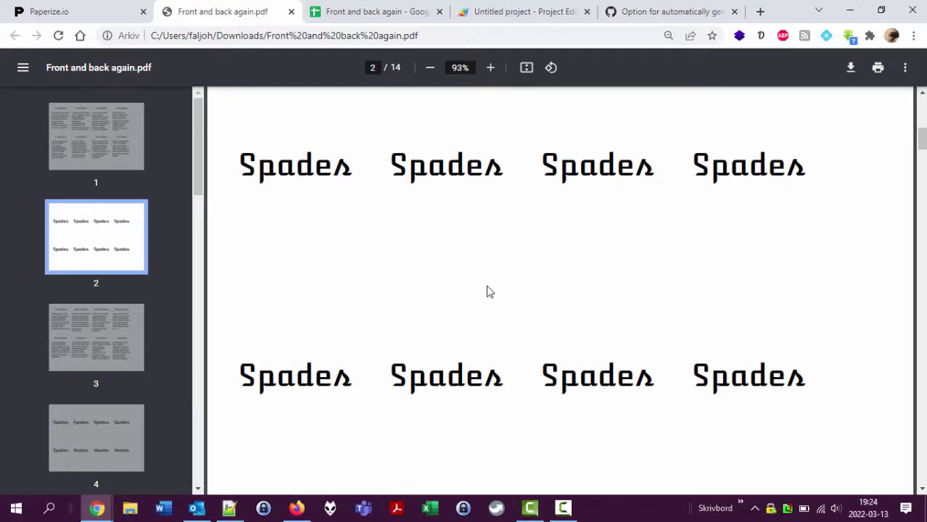
# Check the spreadsheet's row order, and compare the Hearts fronts on page 3 of the PDF with the backs on page 4.
pyautogui.click(347, 16)
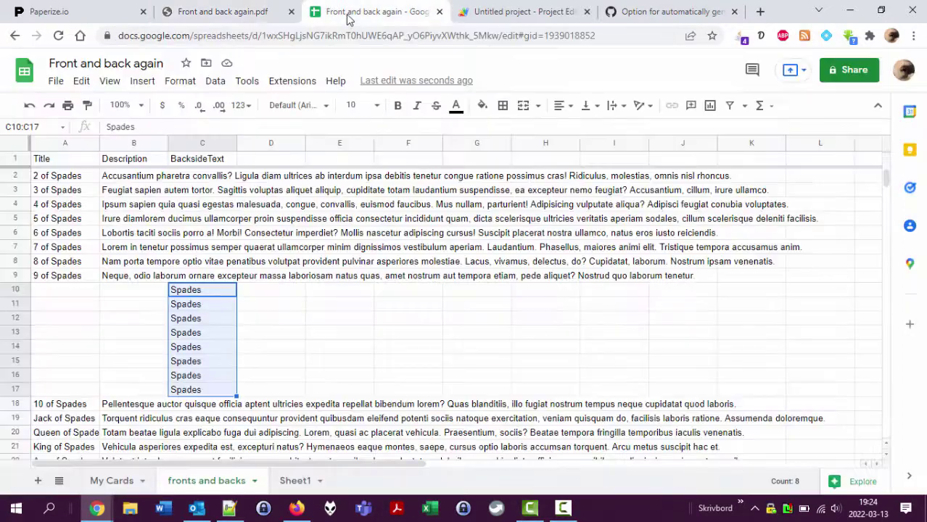
pyautogui.click(222, 16)
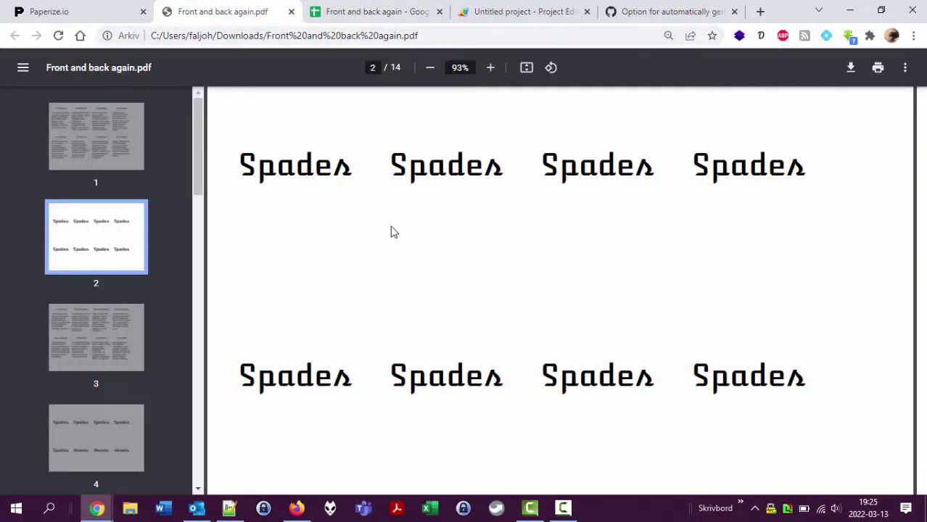
pyautogui.click(96, 333)
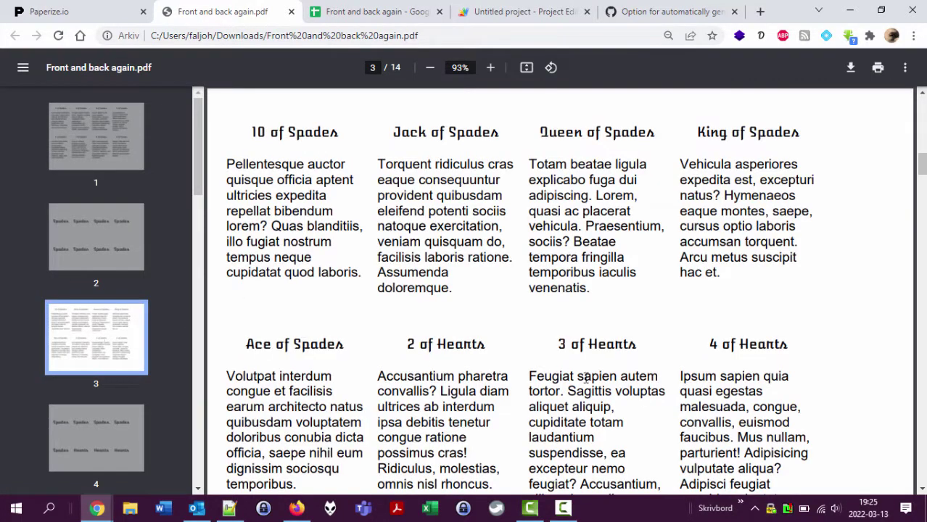
pyautogui.scroll(-1, 586, 377)
pyautogui.moveTo(455, 339); pyautogui.dragTo(738, 352)
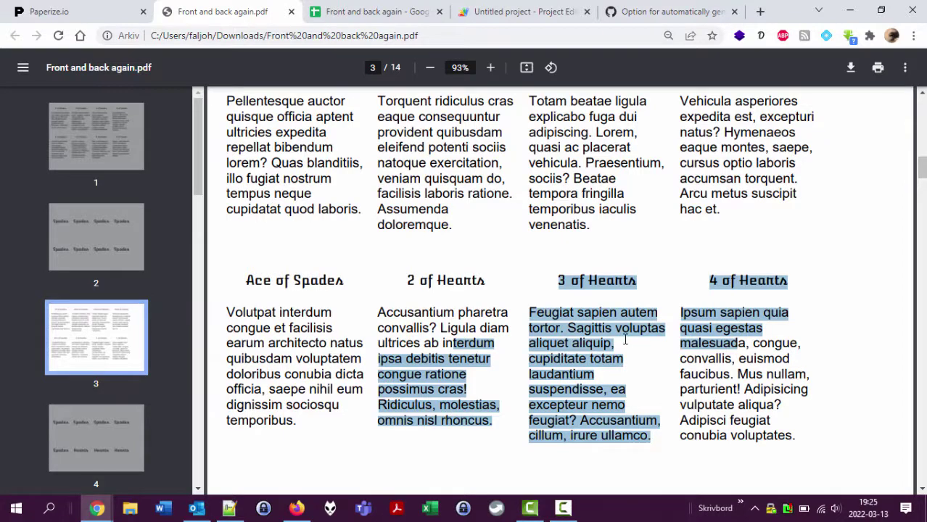
pyautogui.scroll(-7, 625, 339)
pyautogui.moveTo(604, 338); pyautogui.dragTo(260, 338)
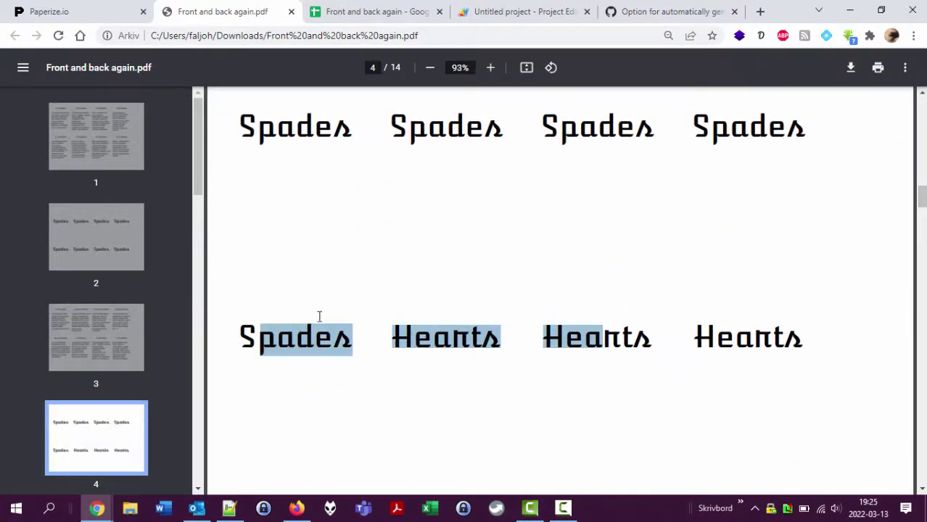
# In Google Sheets, open the generateBacksides formula in A1 of fronts and backs for editing.
pyautogui.click(363, 12)
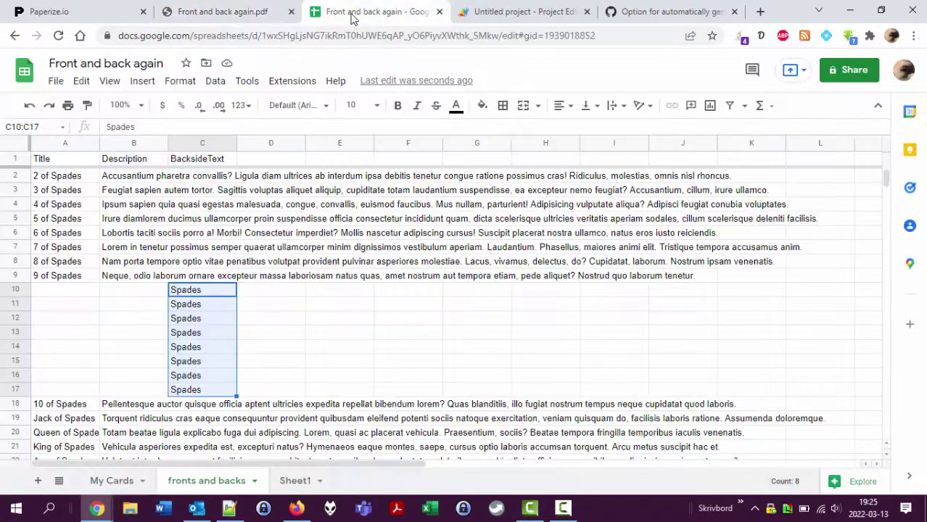
pyautogui.click(52, 161)
pyautogui.doubleClick(148, 127)
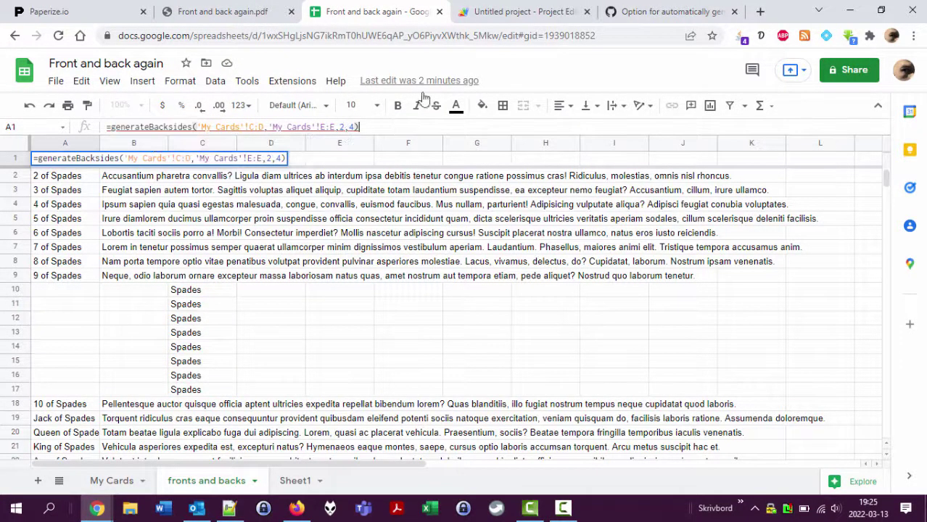
# Examine the flipBackRows and flipbackColumns parameters of generateBacksides in Apps Script, and return to the formula in Google Sheets.
pyautogui.click(499, 13)
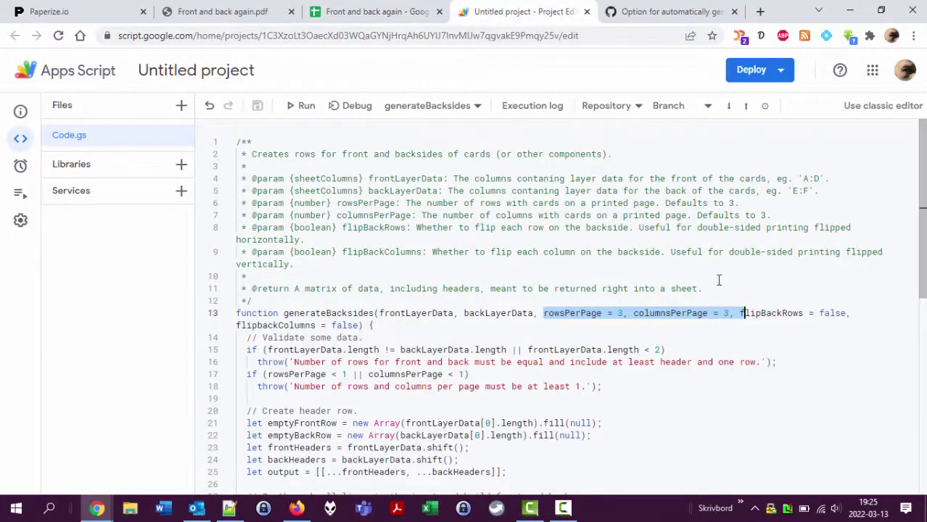
pyautogui.doubleClick(768, 312)
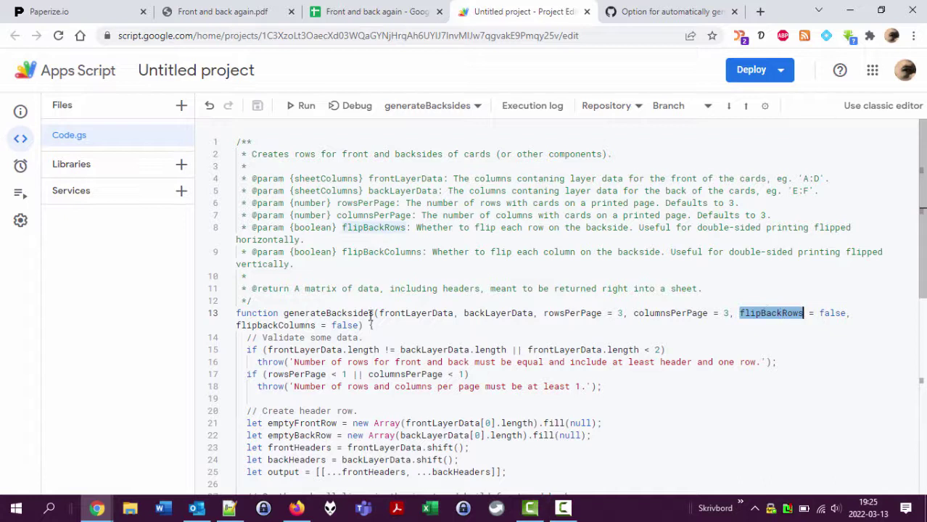
pyautogui.doubleClick(286, 326)
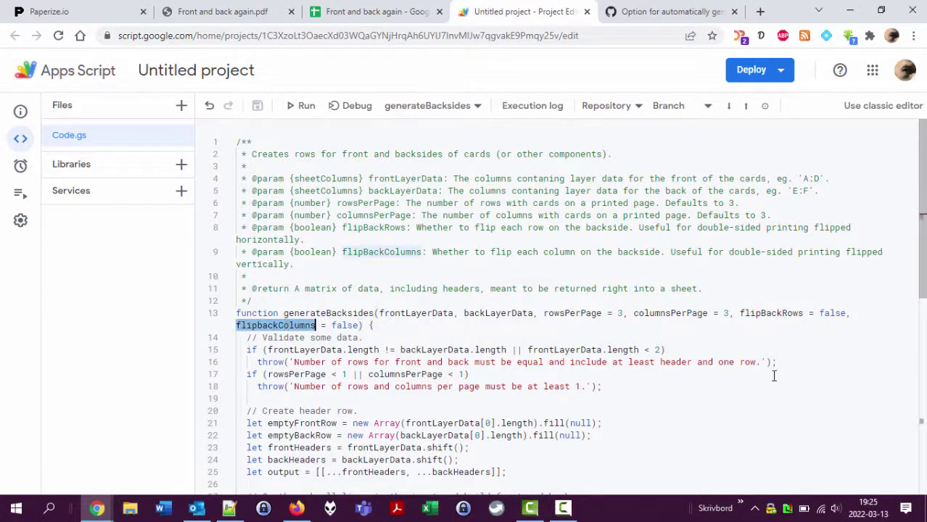
pyautogui.doubleClick(781, 309)
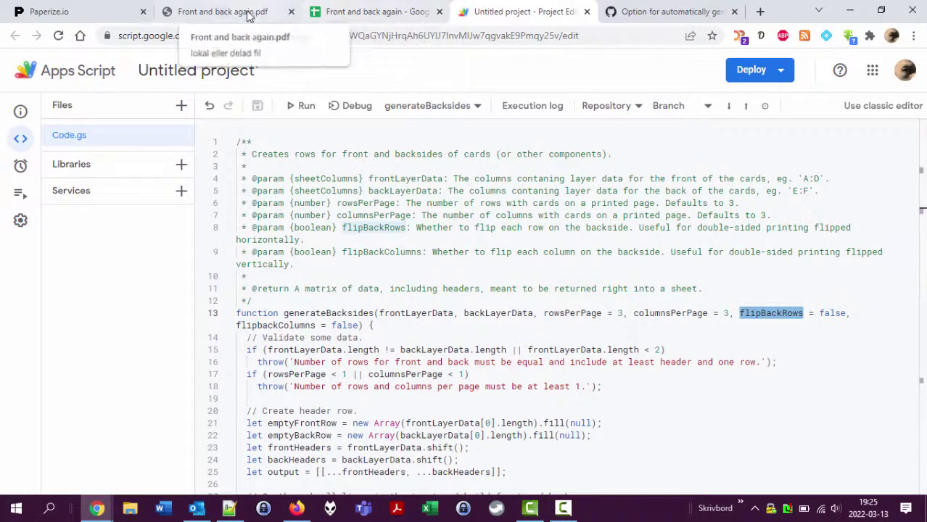
pyautogui.click(365, 10)
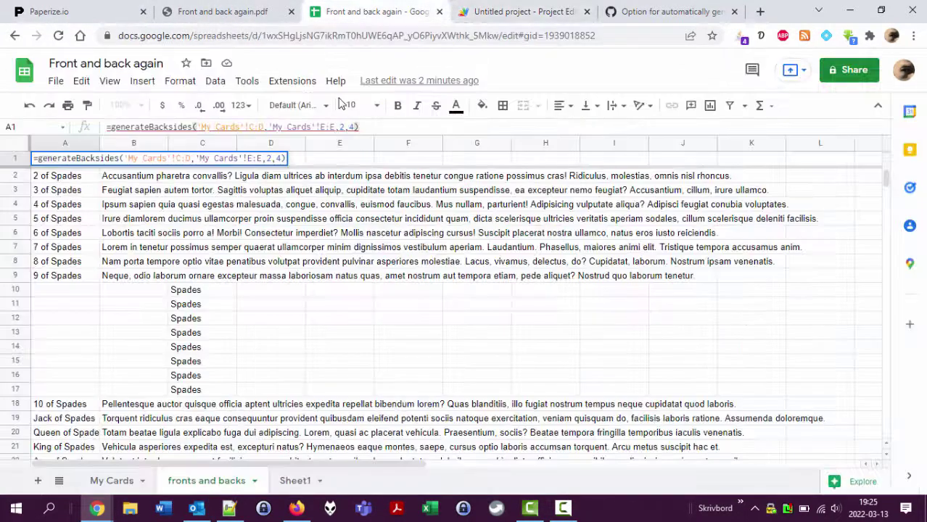
# Add true as the fifth argument of the generateBacksides formula in A1, after the 2 and 4.
pyautogui.click(384, 126)
pyautogui.press('Left')
pyautogui.write(',true')
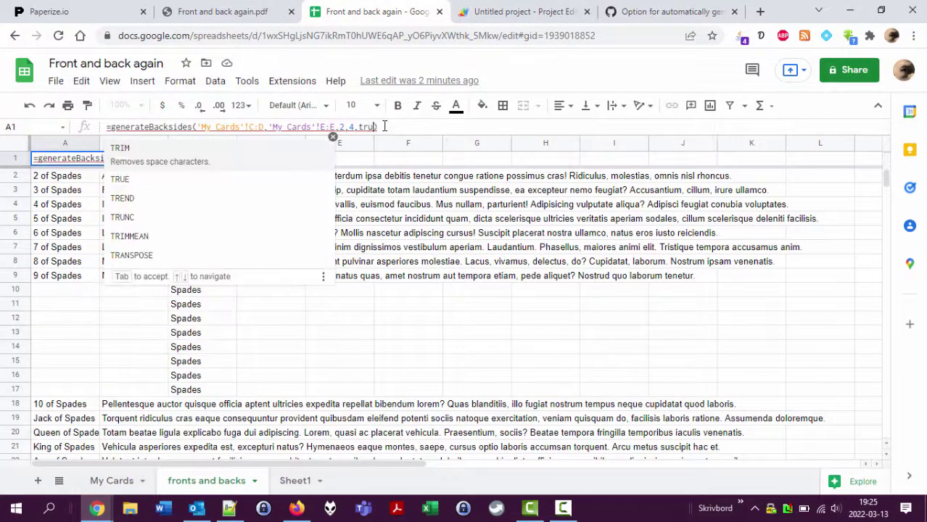
pyautogui.press('Return')
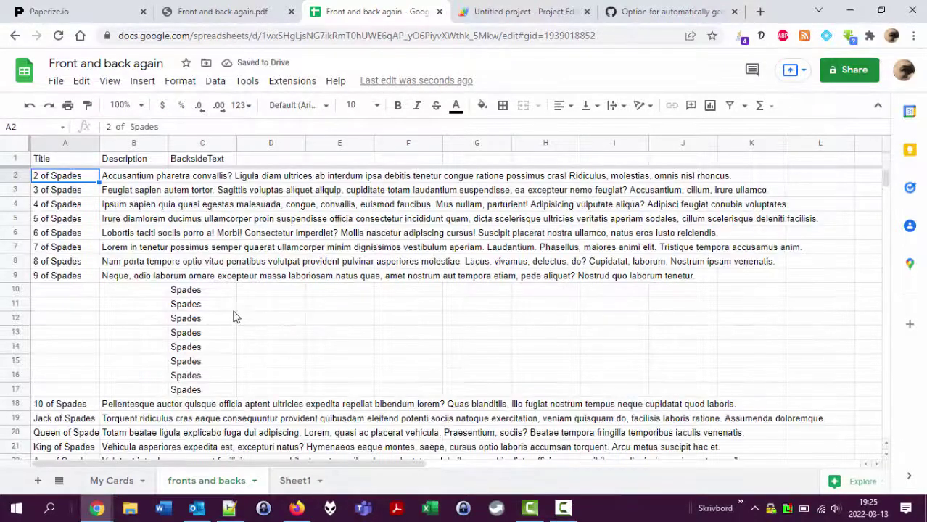
# Check the order of the Spades and Hearts backsides in C26:C33 of fronts and backs, especially C30:C33.
pyautogui.scroll(-2, 236, 316)
pyautogui.scroll(-2, 243, 322)
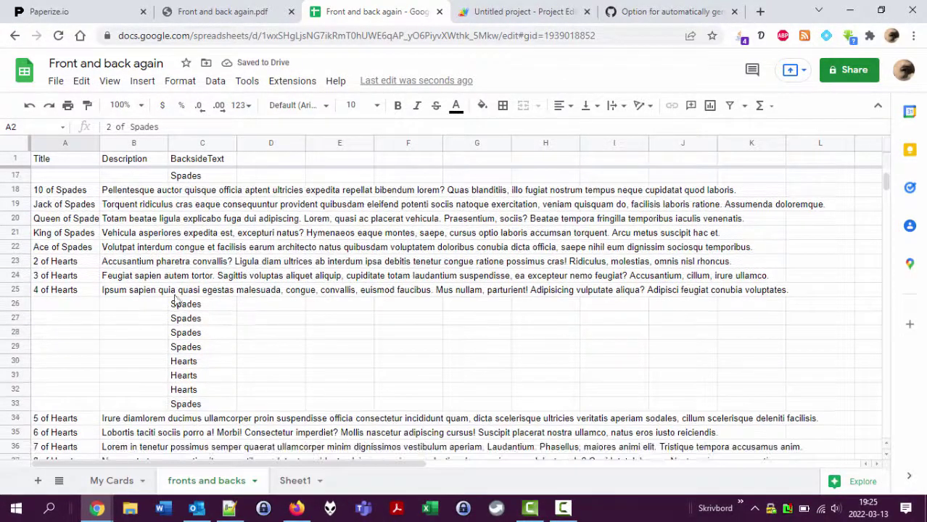
pyautogui.moveTo(182, 305); pyautogui.dragTo(187, 403)
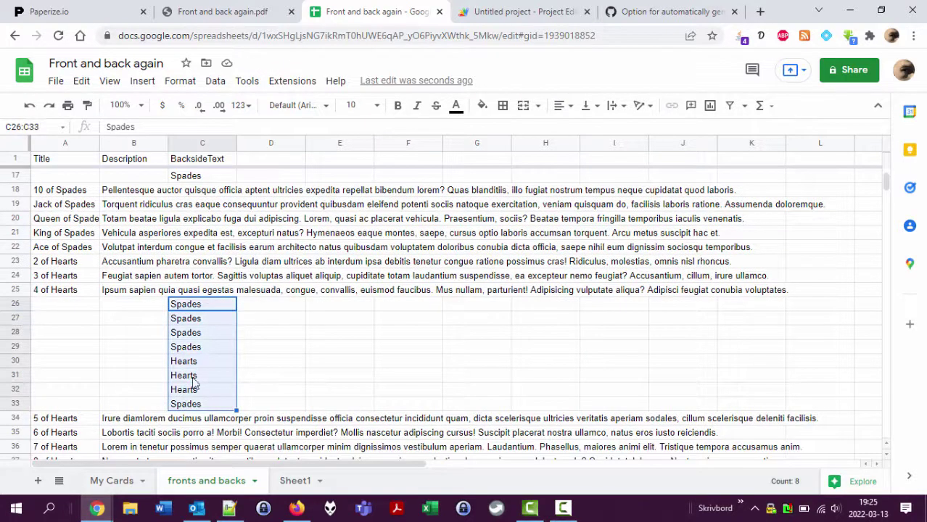
pyautogui.click(194, 370)
pyautogui.hotkey('shift', 'Down')
pyautogui.hotkey('shift', 'Down')
pyautogui.hotkey('shift', 'Down')
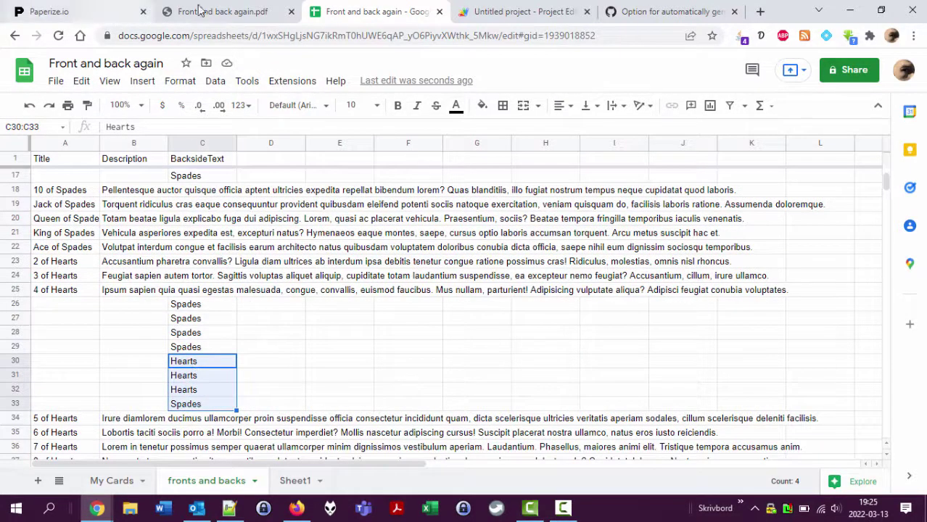
# Close the old PDF, dismiss the print log in Paperize, and refresh the Front and back again spreadsheet from Drive.
pyautogui.click(291, 12)
pyautogui.click(55, 12)
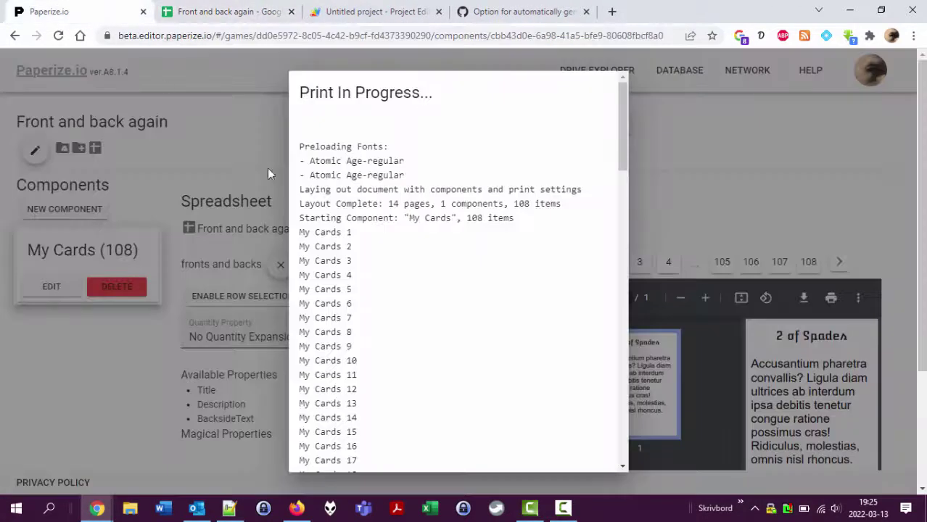
pyautogui.click(720, 207)
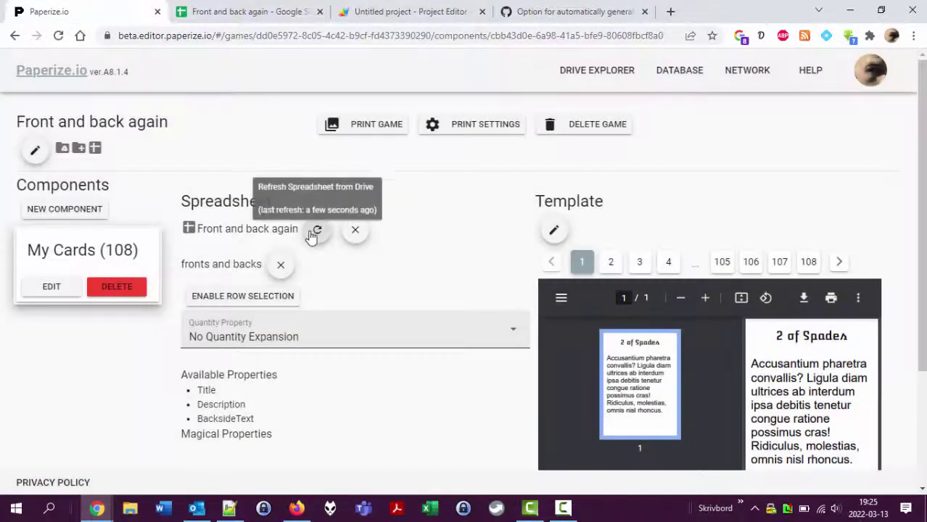
pyautogui.click(315, 231)
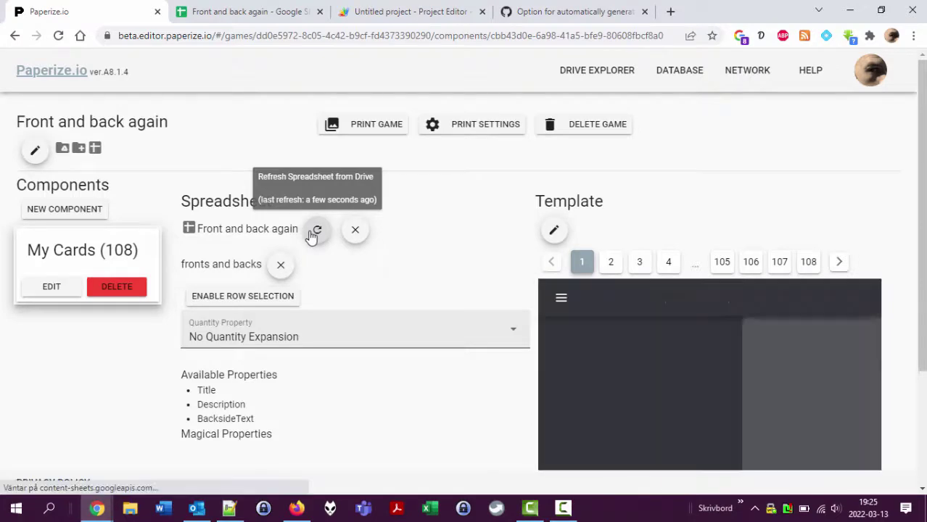
# Print the game again, save it over the existing Front and back again.pdf, and open the new PDF.
pyautogui.click(337, 126)
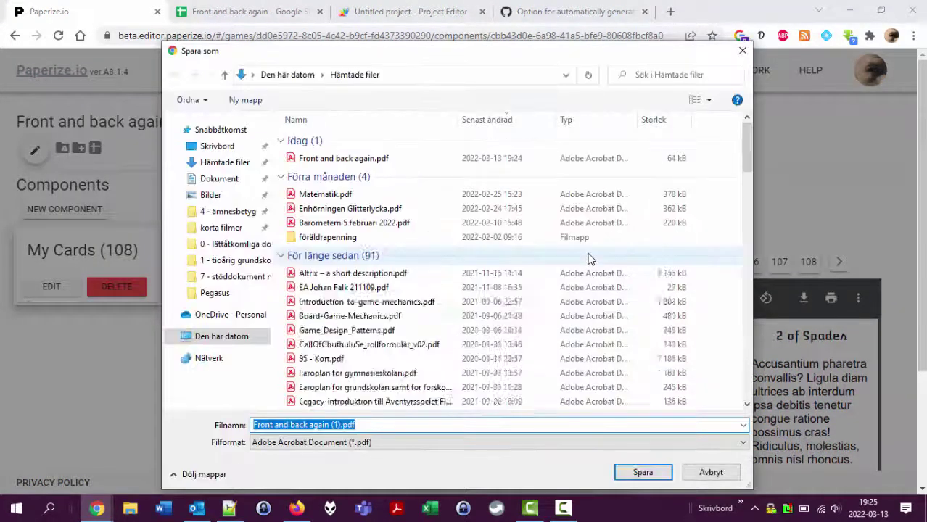
pyautogui.press('Right')
pyautogui.press('BackSpace')
pyautogui.press('BackSpace')
pyautogui.press('BackSpace')
pyautogui.press('BackSpace')
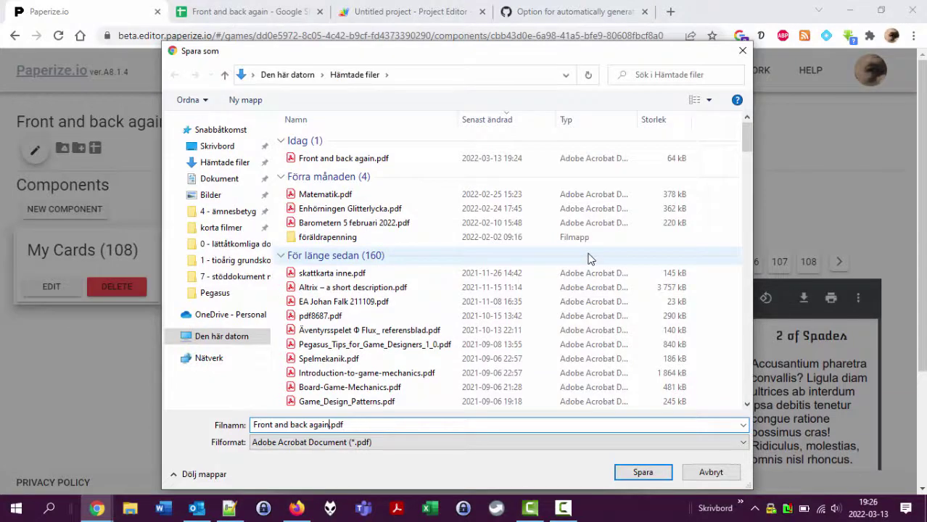
pyautogui.press('Return')
pyautogui.click(506, 257)
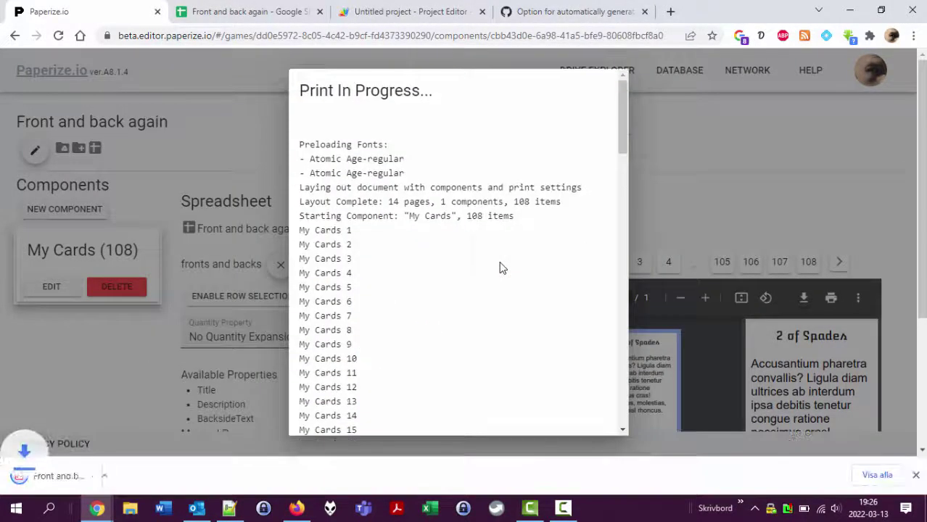
pyautogui.click(89, 479)
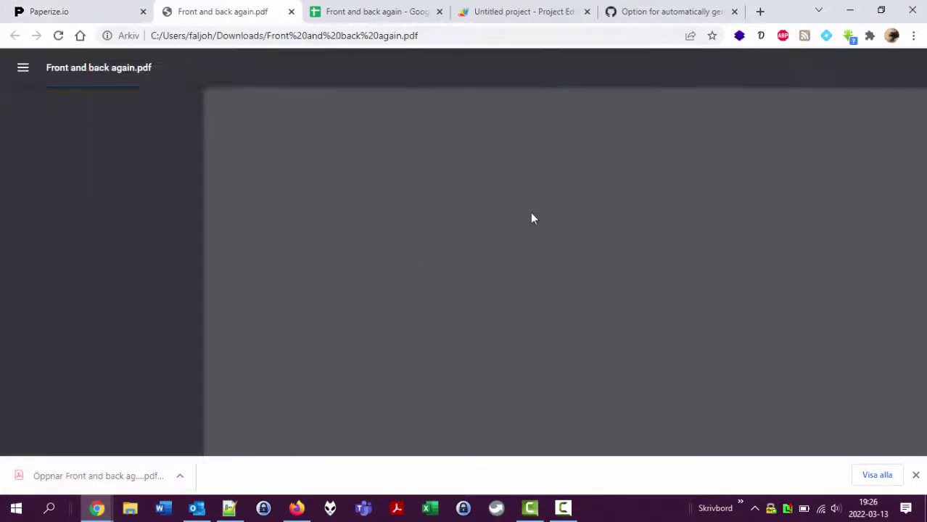
# Compare the Hearts and Spades fronts on page 3 of the new PDF with the backs on page 4.
pyautogui.scroll(-10, 648, 174)
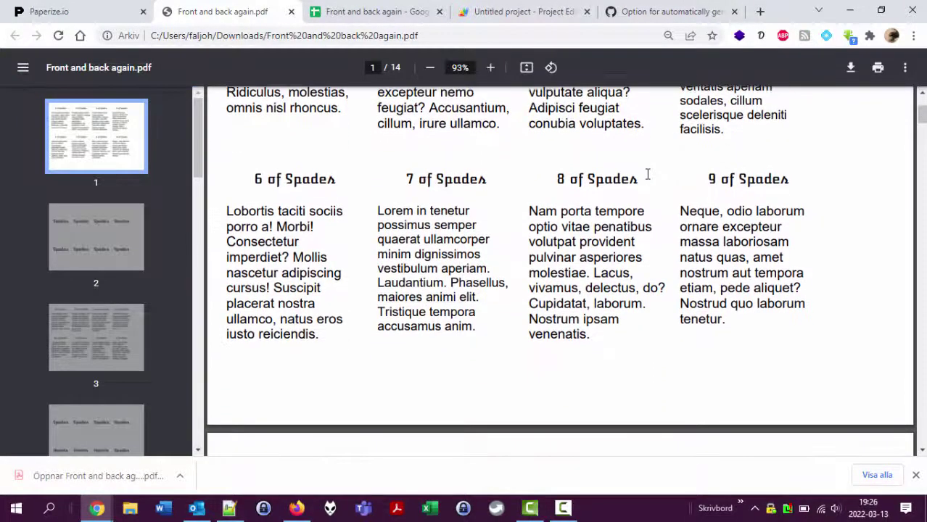
pyautogui.scroll(-8, 648, 174)
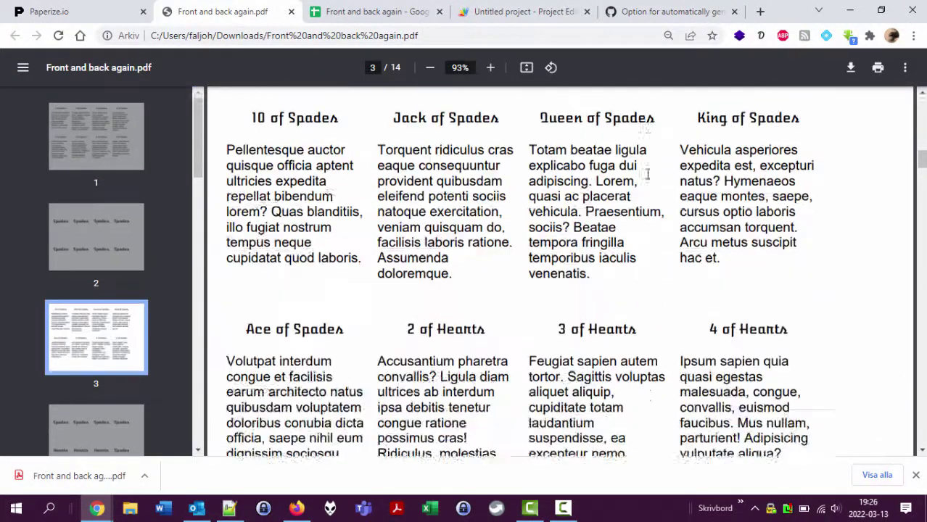
pyautogui.scroll(1, 648, 174)
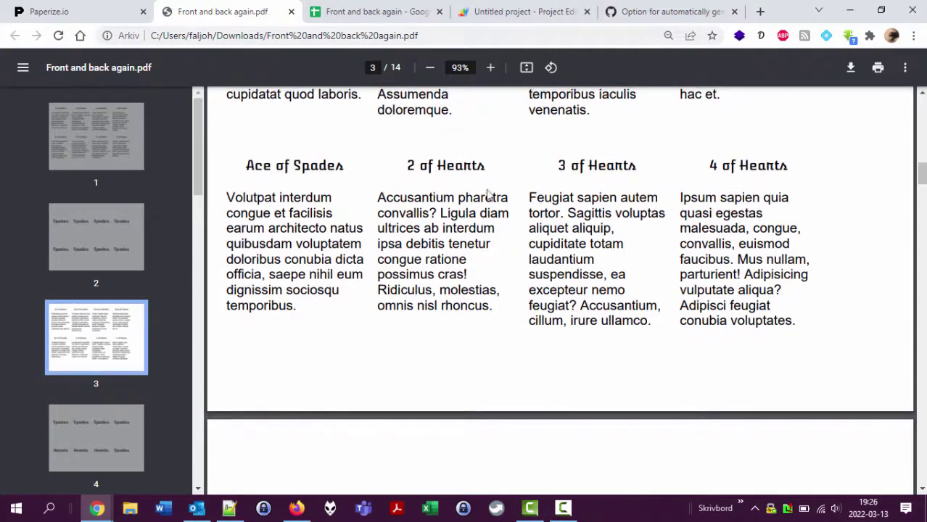
pyautogui.moveTo(442, 212); pyautogui.dragTo(809, 220)
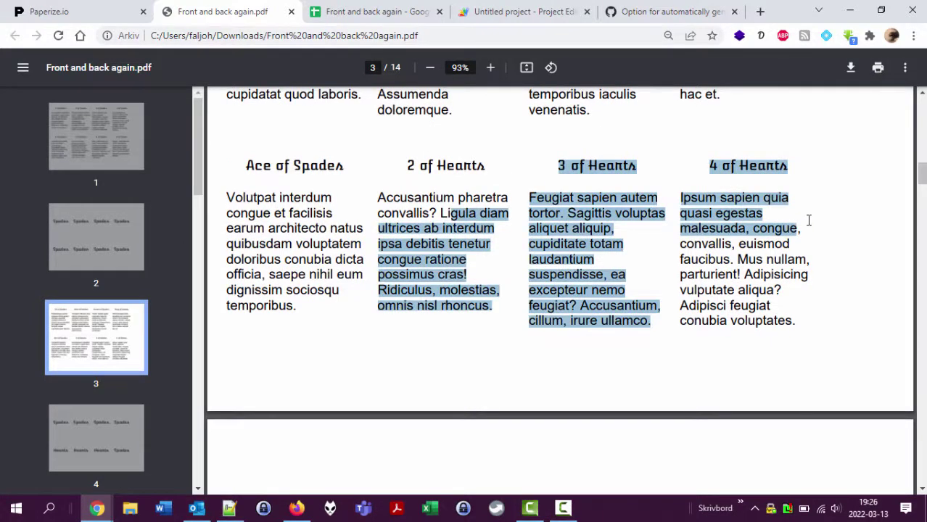
pyautogui.scroll(-8, 793, 296)
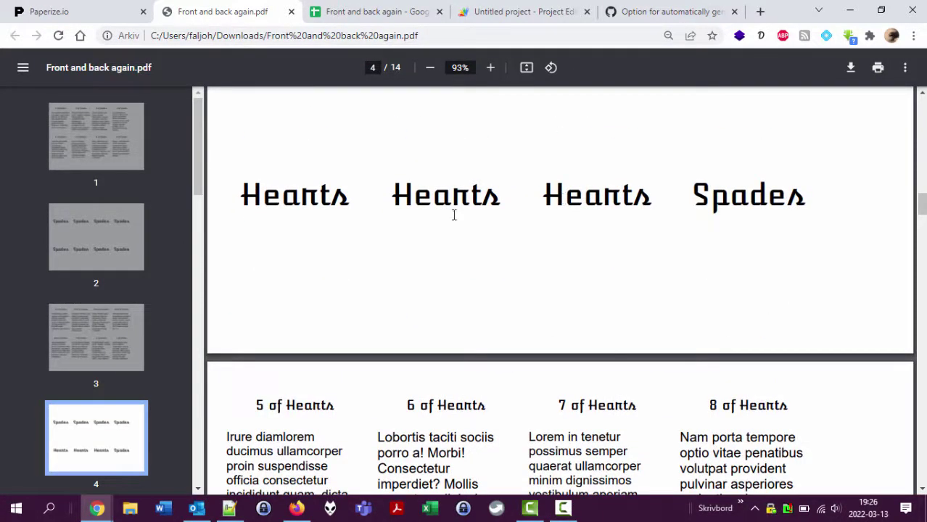
pyautogui.moveTo(602, 196); pyautogui.dragTo(281, 198)
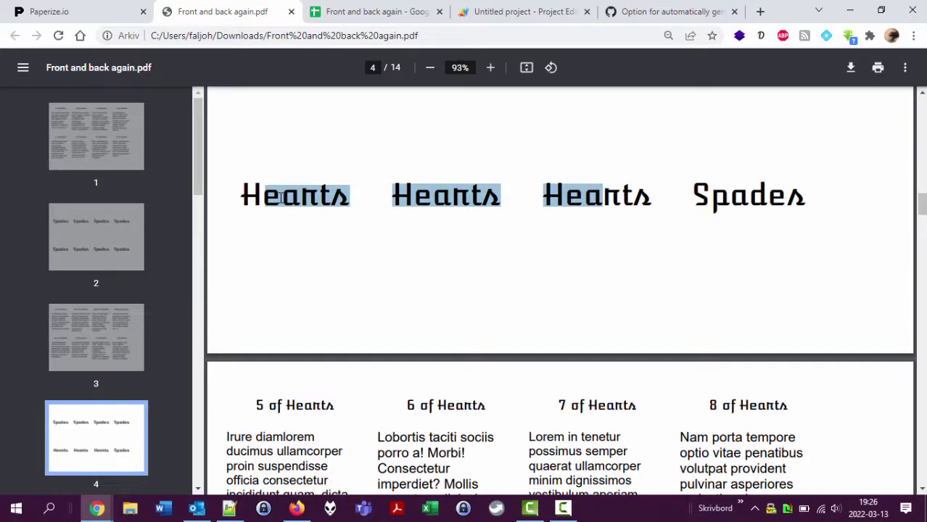
# Compare the Jack to Ace of Clubs fronts on page 13 with their backs on page 14.
pyautogui.moveTo(197, 176); pyautogui.dragTo(197, 450)
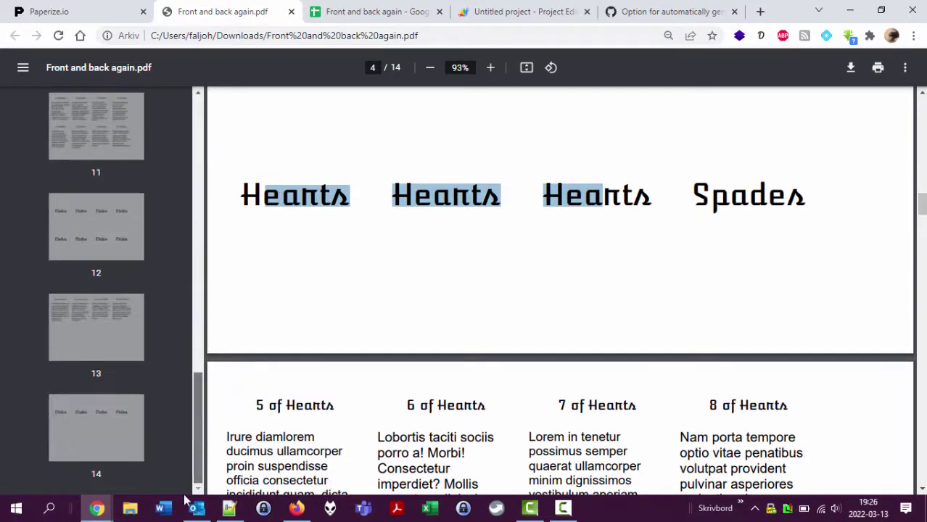
pyautogui.click(82, 323)
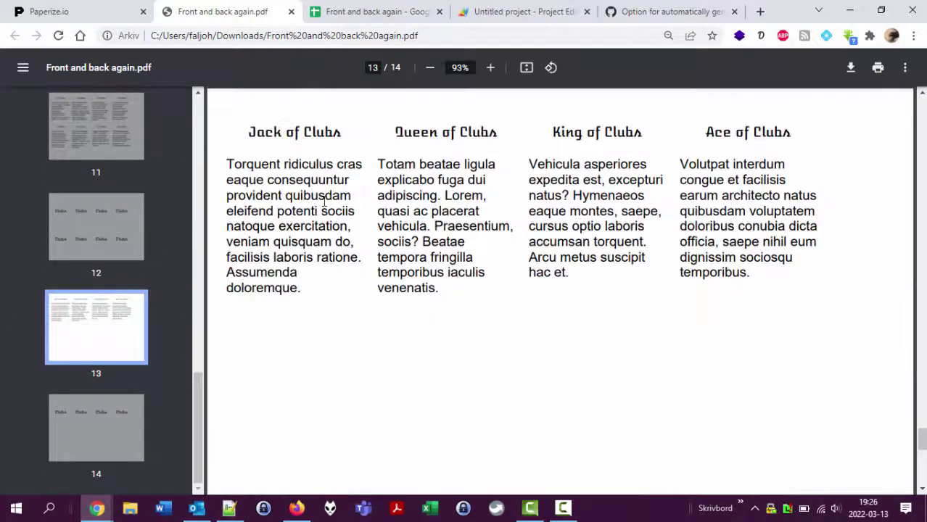
pyautogui.moveTo(305, 211); pyautogui.dragTo(779, 219)
pyautogui.click(646, 433)
pyautogui.click(78, 418)
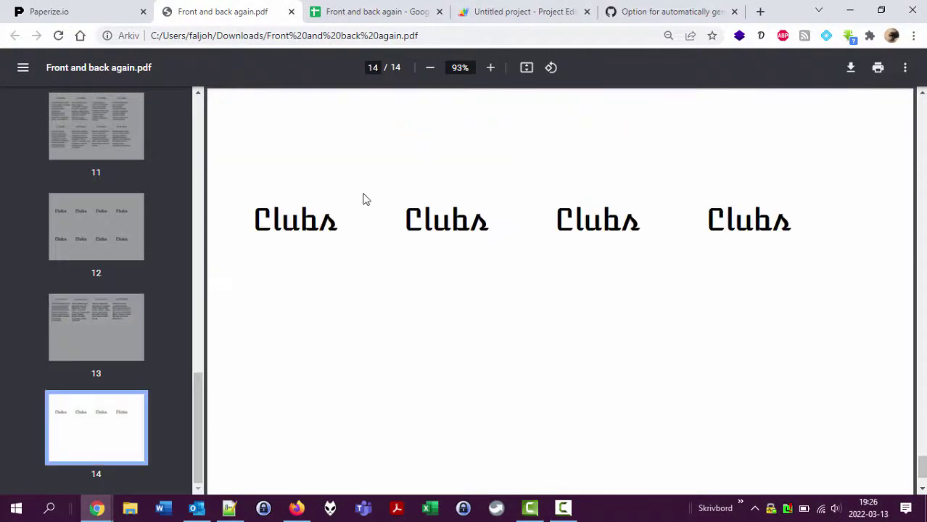
pyautogui.moveTo(323, 214); pyautogui.dragTo(730, 223)
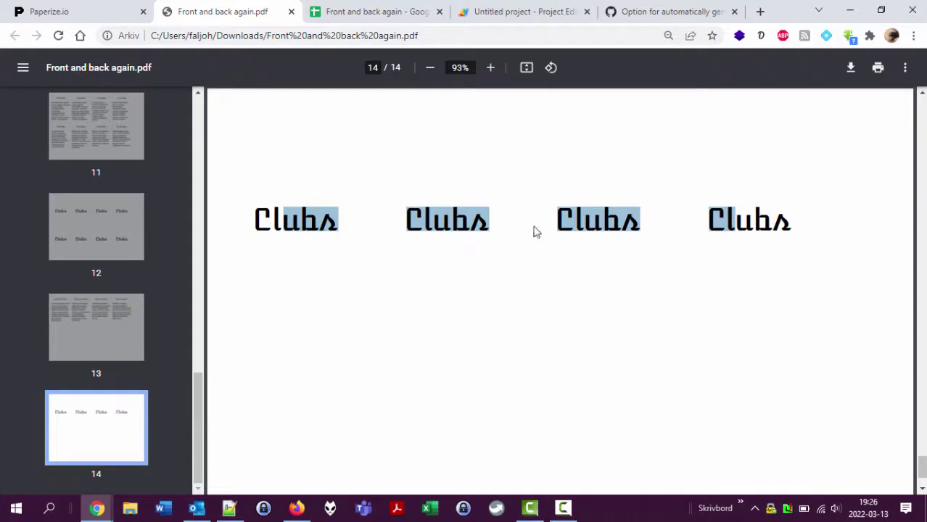
# Compare the 3 to 10 of Clubs fronts on page 11 with their backs on page 12.
pyautogui.click(88, 239)
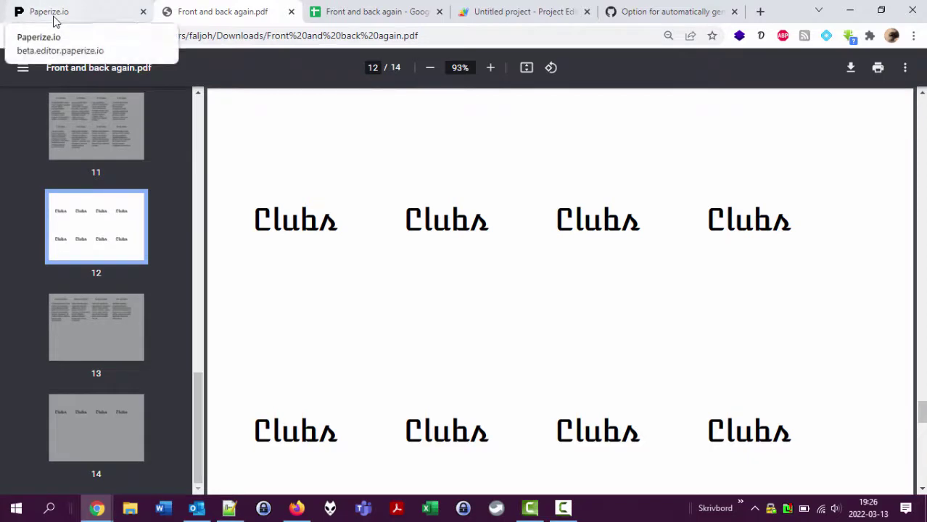
pyautogui.click(96, 127)
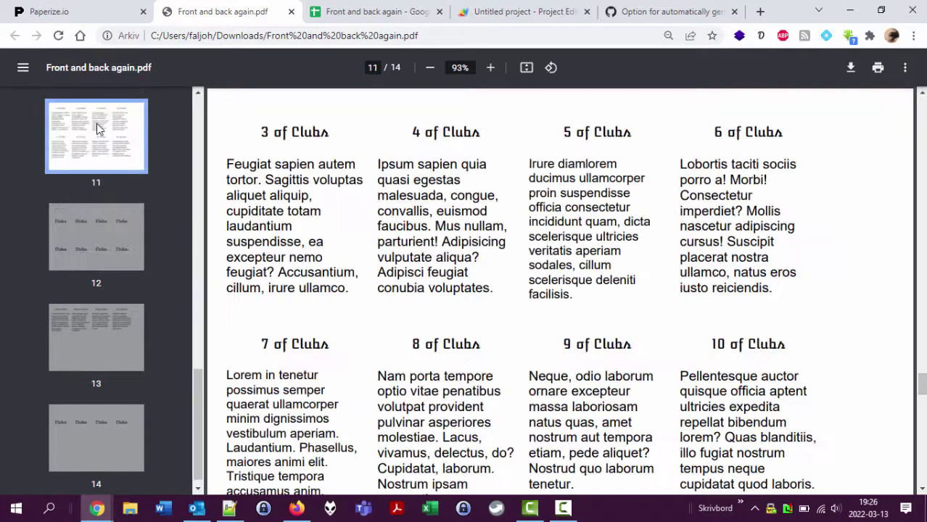
pyautogui.click(100, 234)
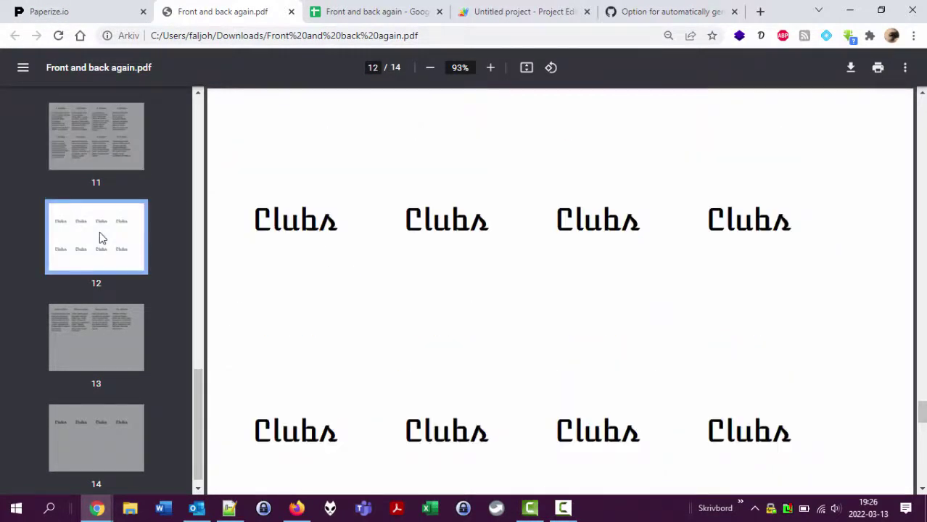
pyautogui.click(105, 135)
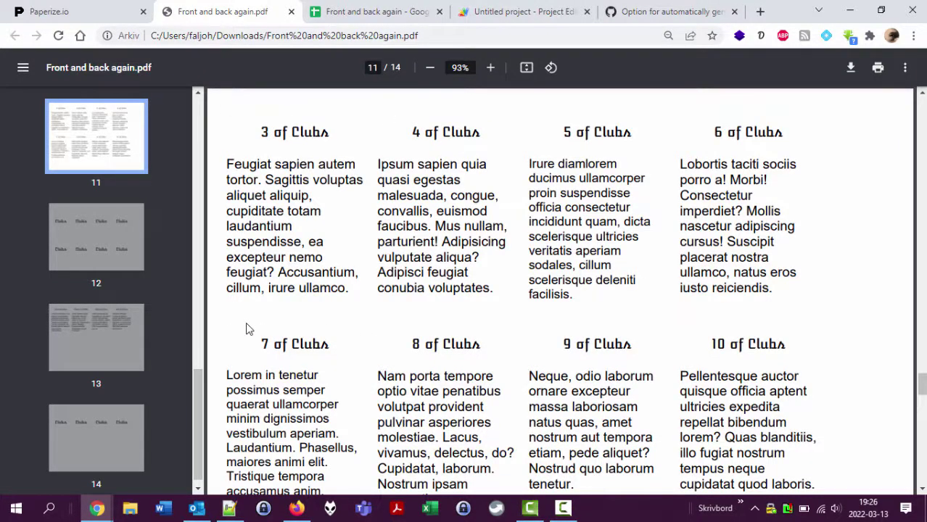
pyautogui.click(84, 241)
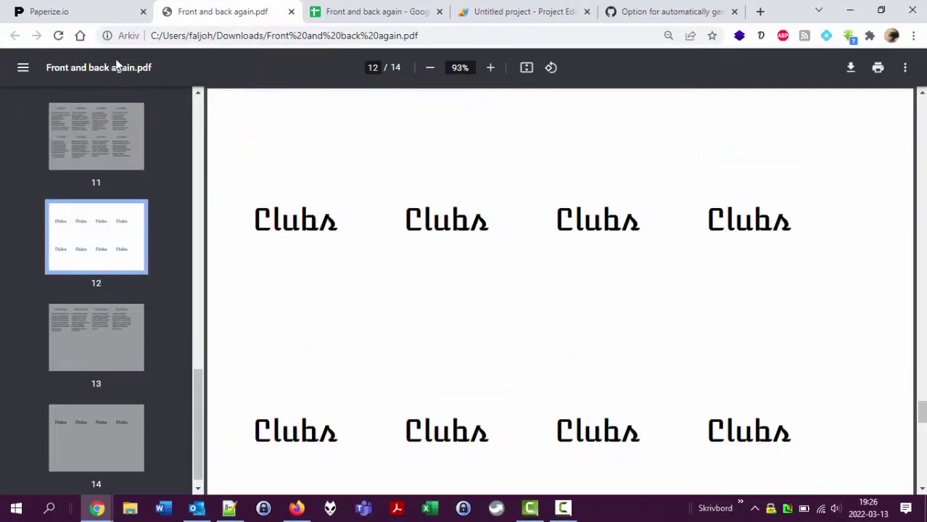
# Return to Paperize, close the print log, and add a Shape layer to the My Cards template.
pyautogui.click(71, 10)
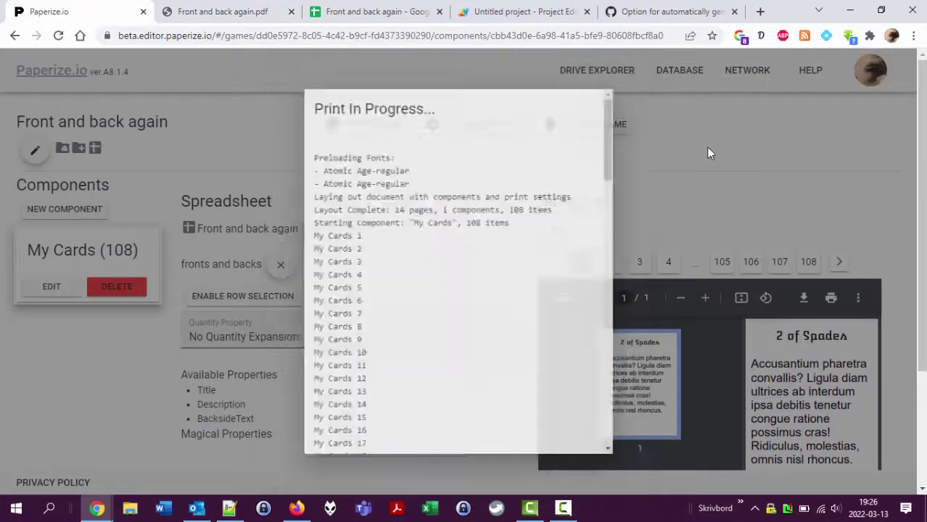
pyautogui.click(709, 148)
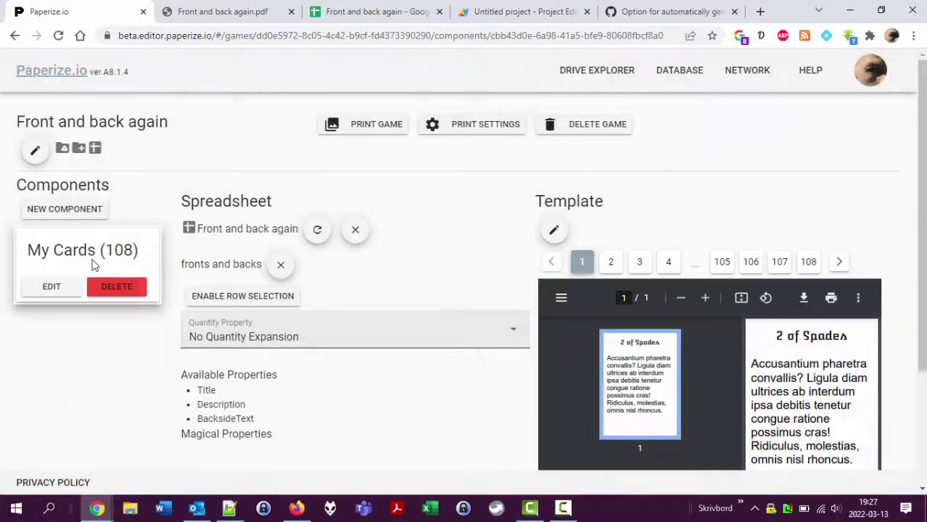
pyautogui.click(555, 230)
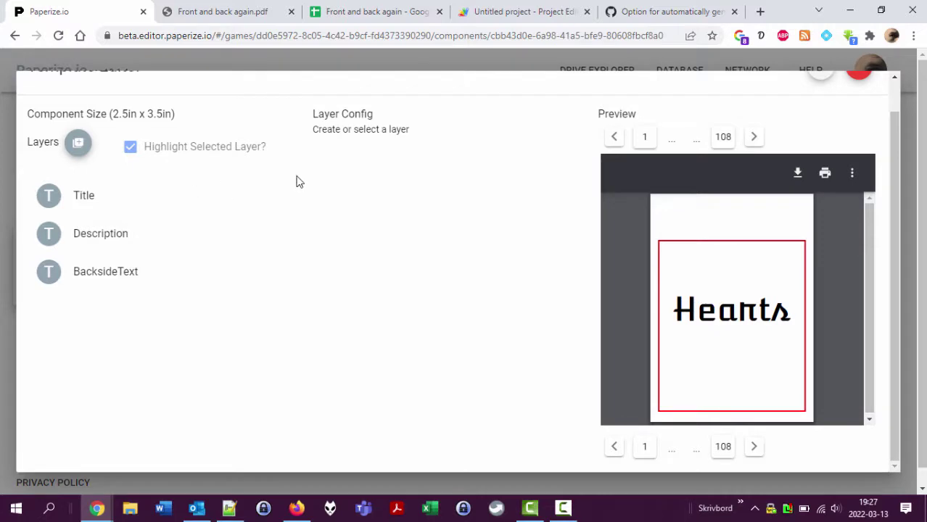
pyautogui.click(78, 142)
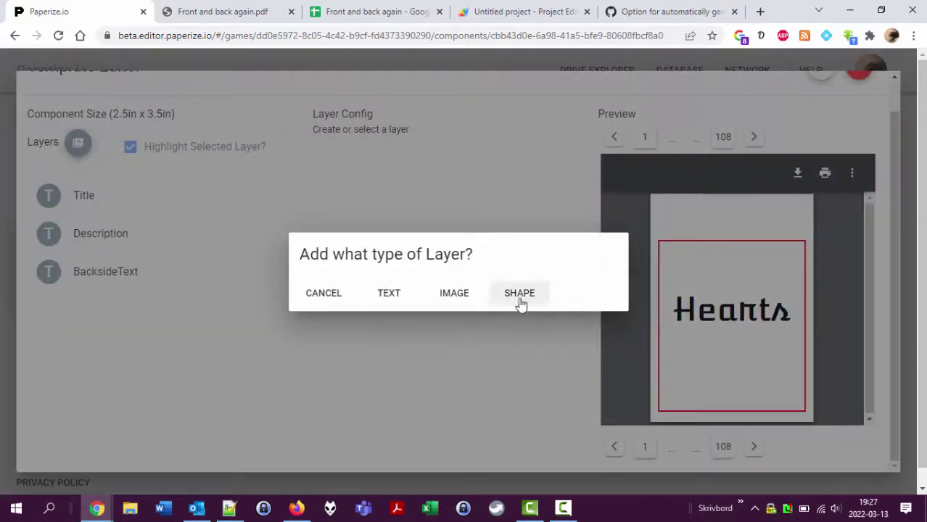
pyautogui.click(520, 294)
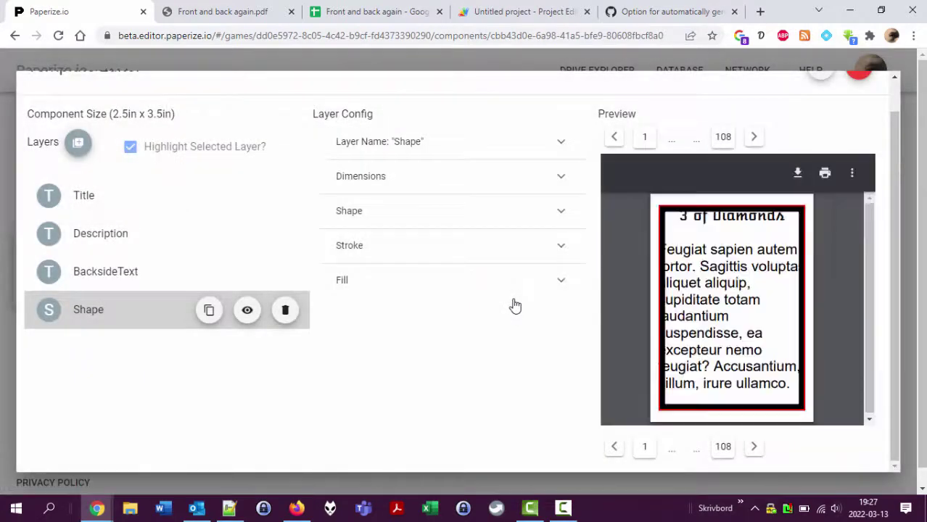
# Set the Shape layer's stroke width to 0,01 and its stroke color to the grey #626161.
pyautogui.click(515, 256)
pyautogui.click(391, 365)
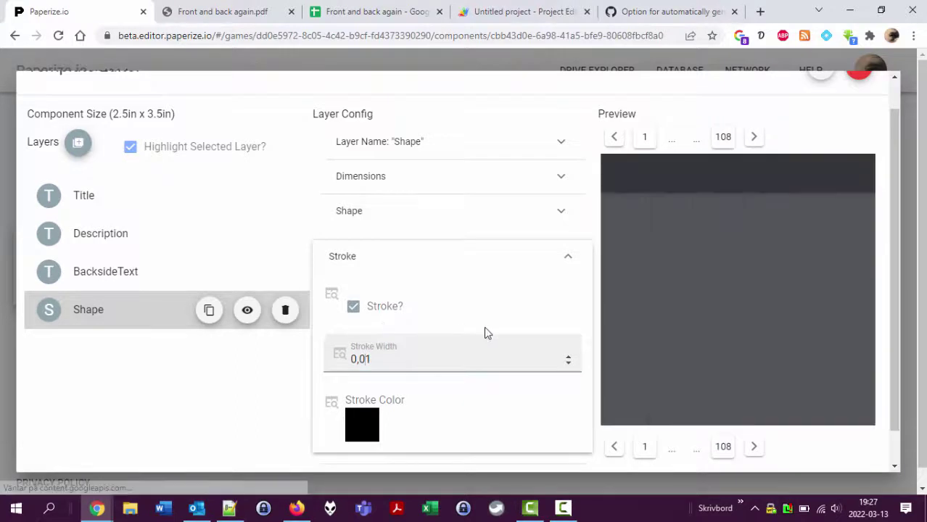
pyautogui.click(360, 427)
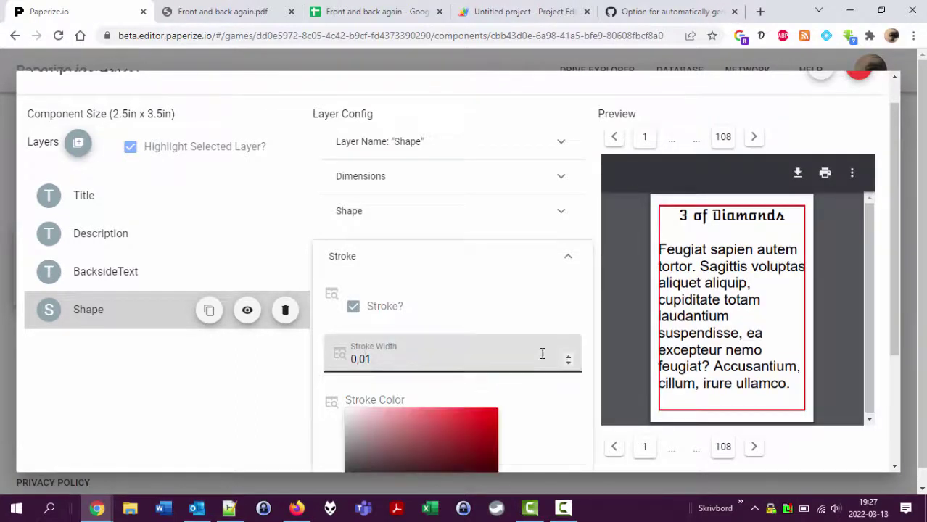
pyautogui.scroll(-3, 472, 379)
pyautogui.moveTo(344, 301); pyautogui.dragTo(348, 300)
pyautogui.click(349, 295)
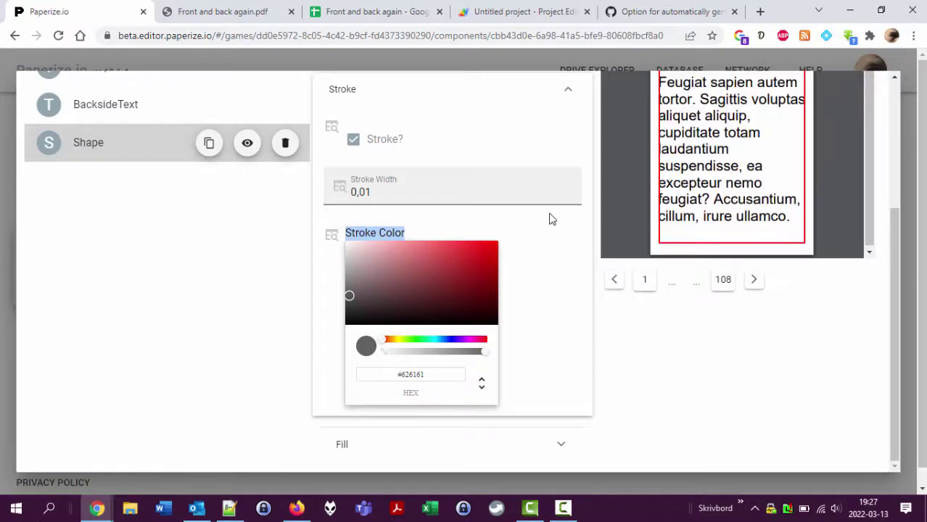
# Switch the Shape layer's dimensions to inset mode in millimetres and set the top, left, right and bottom insets to 1 mm.
pyautogui.scroll(2, 550, 217)
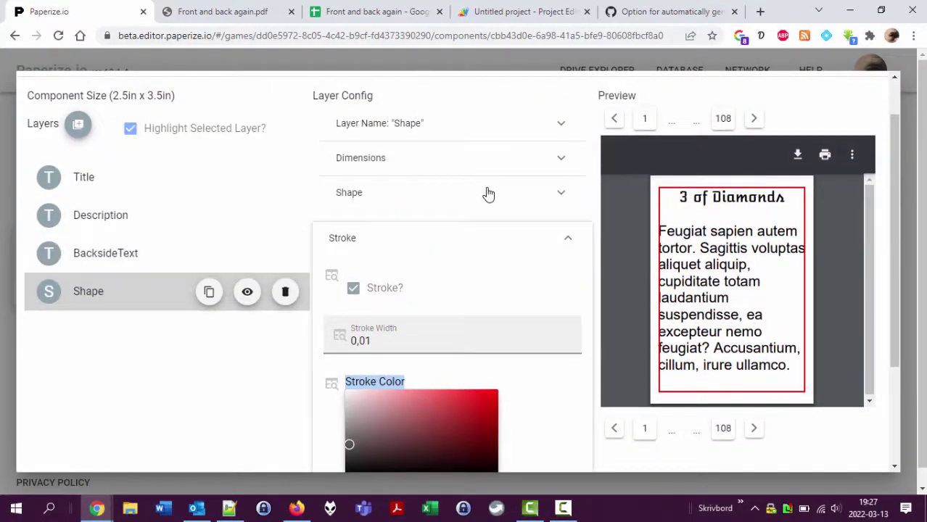
pyautogui.click(471, 167)
pyautogui.scroll(-1, 498, 260)
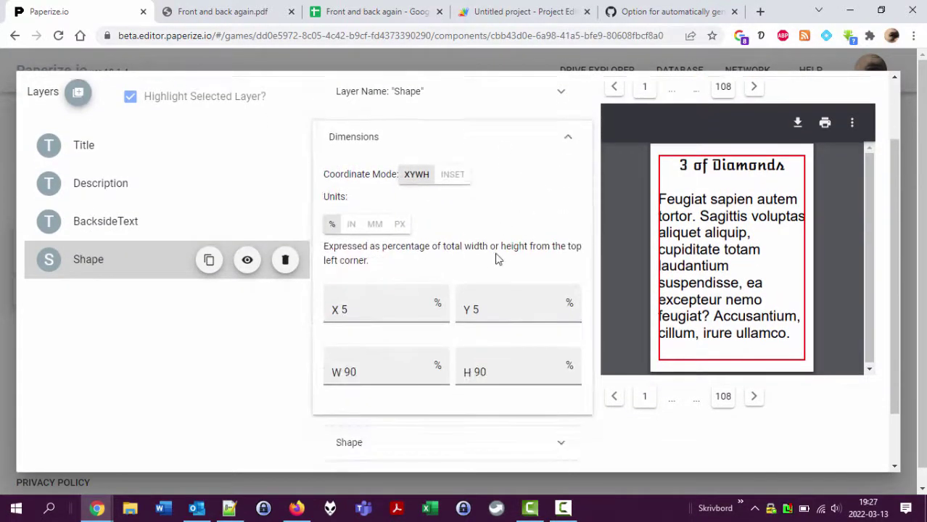
pyautogui.click(452, 174)
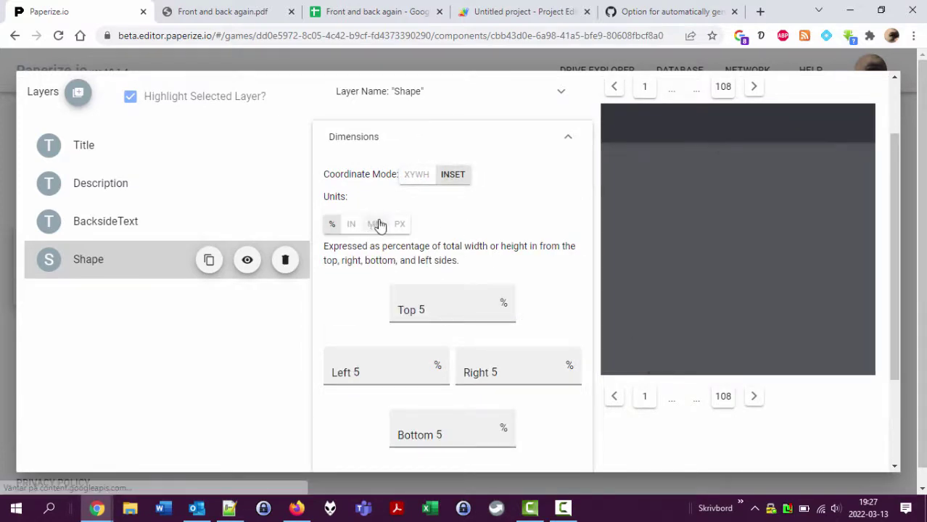
pyautogui.click(375, 224)
pyautogui.moveTo(451, 312); pyautogui.dragTo(379, 305)
pyautogui.write('1')
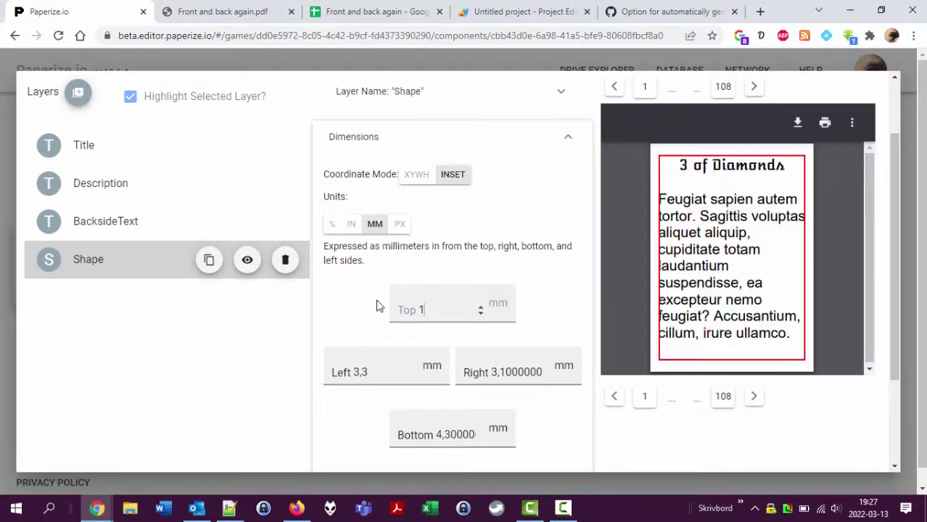
pyautogui.press('Tab')
pyautogui.write('1')
pyautogui.press('Tab')
pyautogui.write('1')
pyautogui.press('Tab')
pyautogui.write('1')
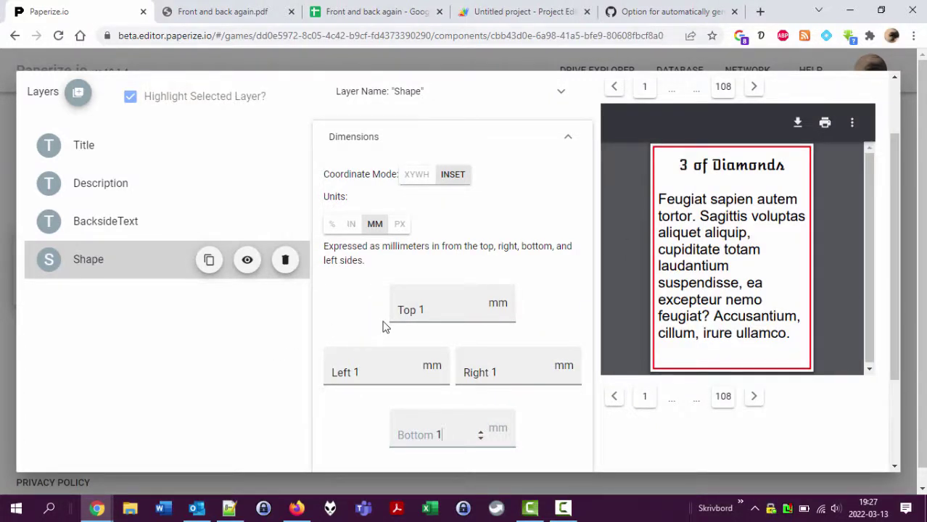
# Look up the magic property name of the Shape layer's "Stroke?" option and close the Template Editor.
pyautogui.scroll(-2, 384, 328)
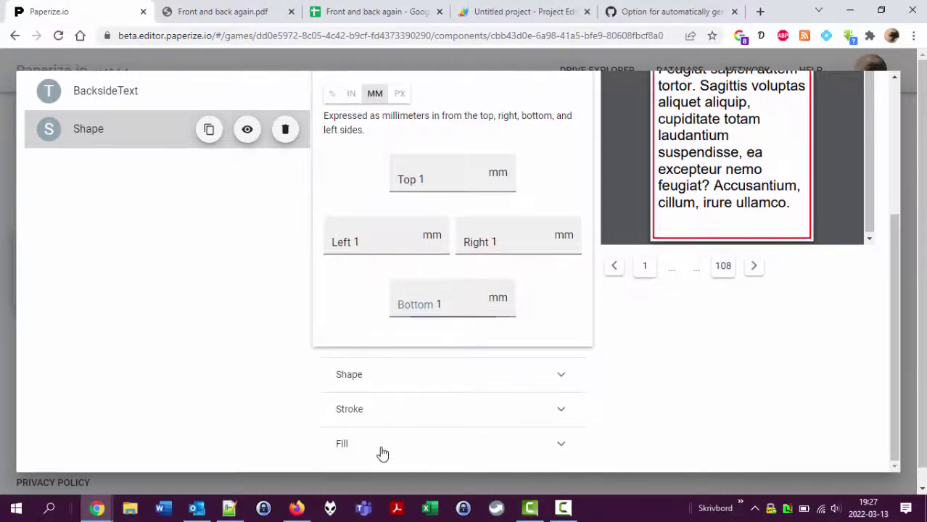
pyautogui.click(382, 454)
pyautogui.click(417, 252)
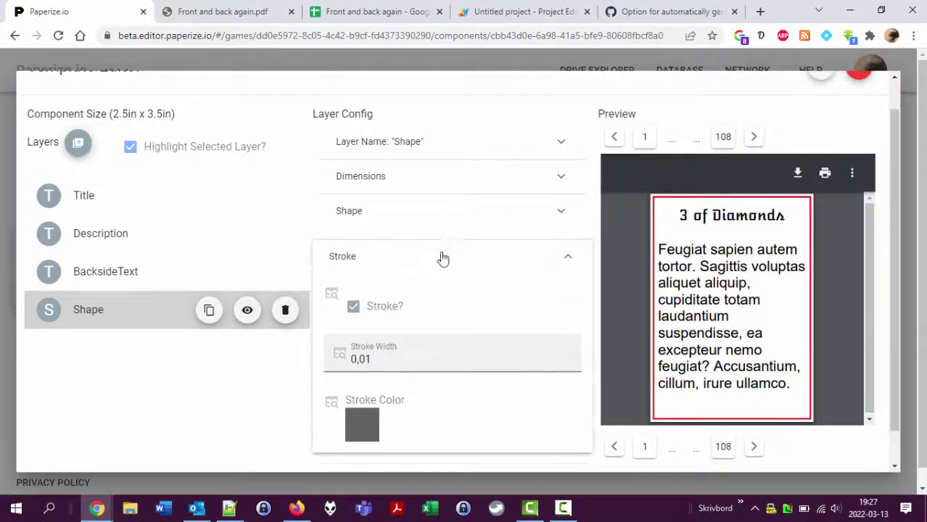
pyautogui.moveTo(331, 300)
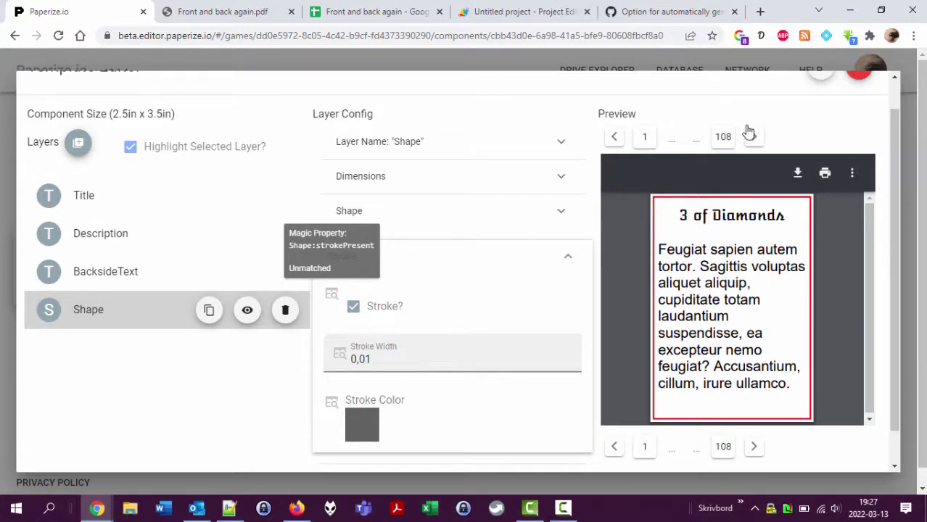
pyautogui.scroll(1, 804, 115)
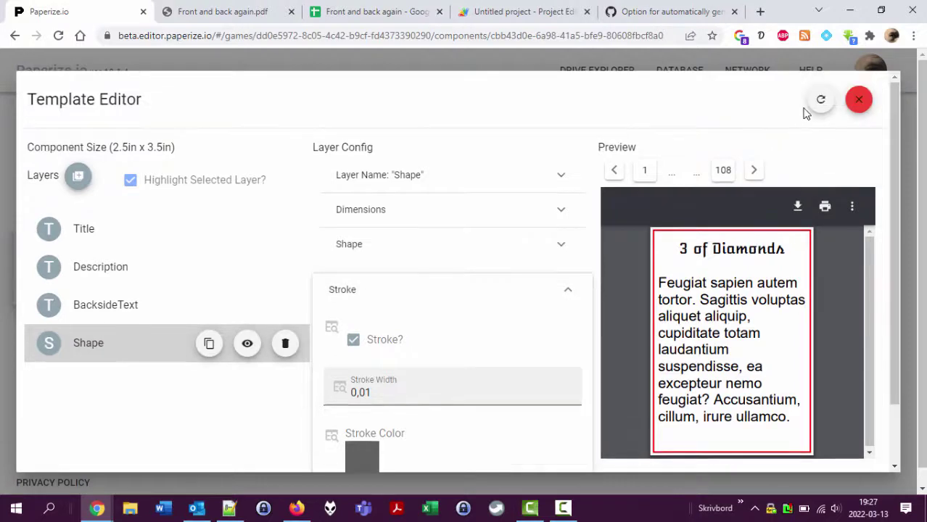
pyautogui.click(859, 100)
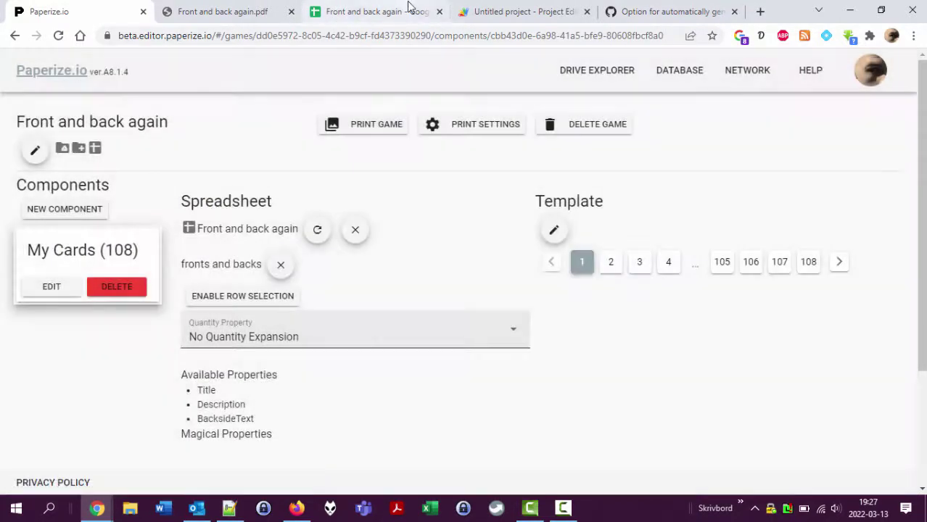
# In the Google Sheets file, enter the column header Shape:strokePresent in cell F1 of the My Cards sheet.
pyautogui.click(407, 12)
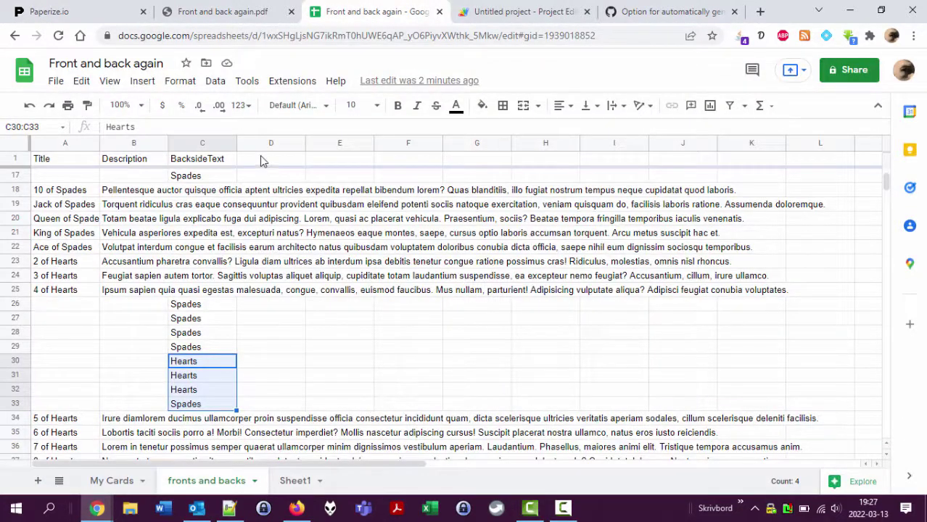
pyautogui.click(114, 481)
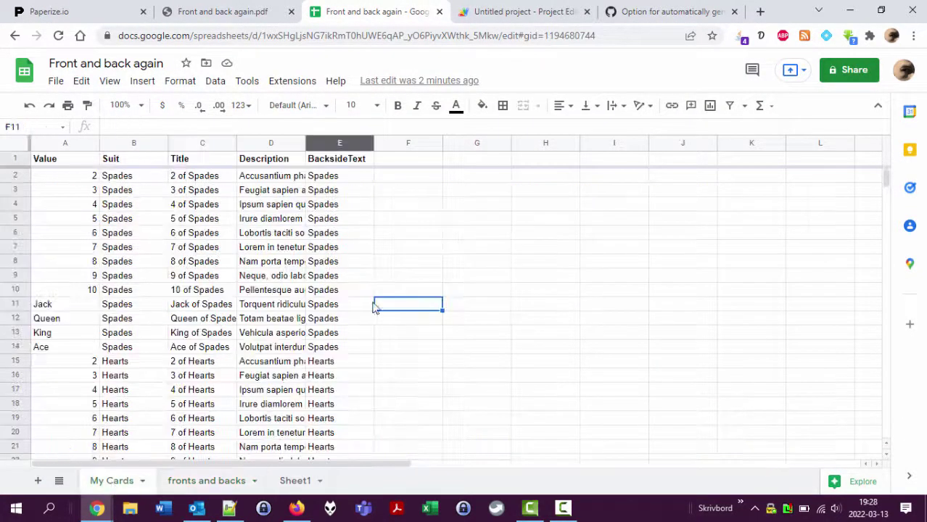
pyautogui.click(400, 161)
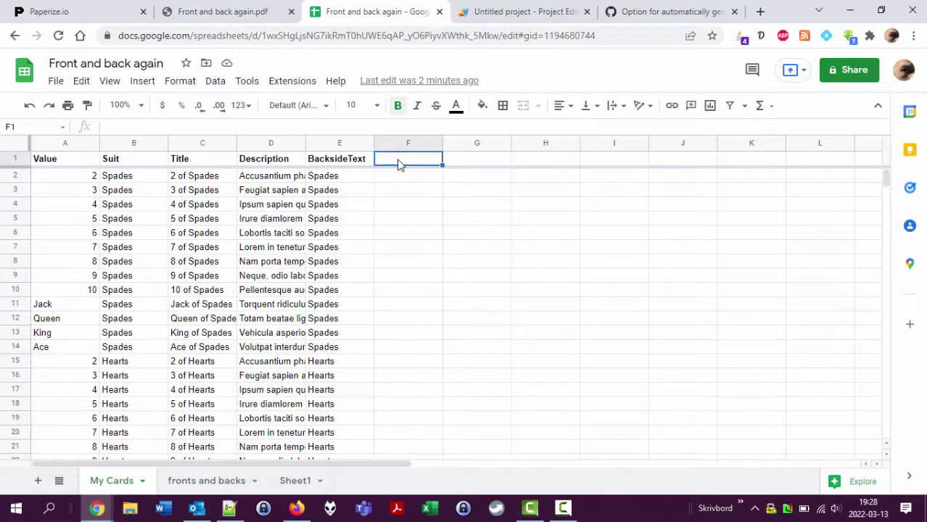
pyautogui.hotkey('ctrl', '1')
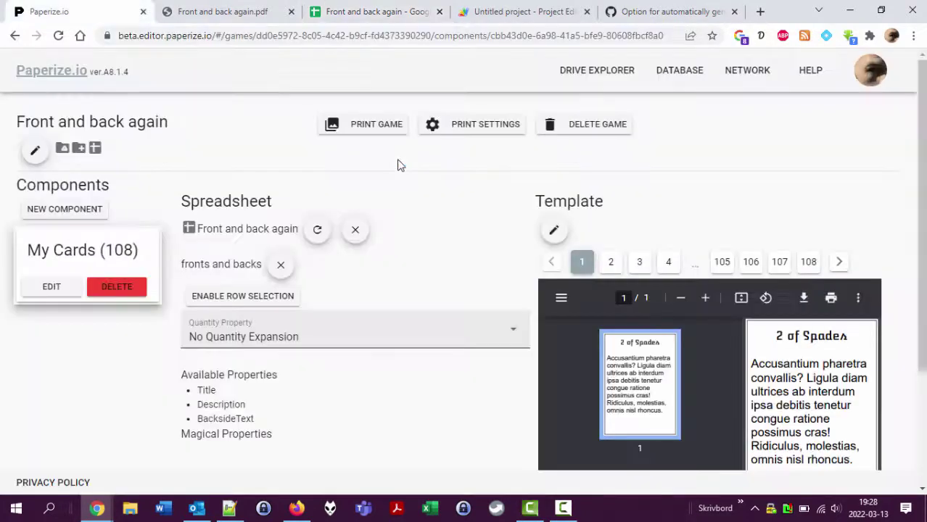
pyautogui.click(553, 230)
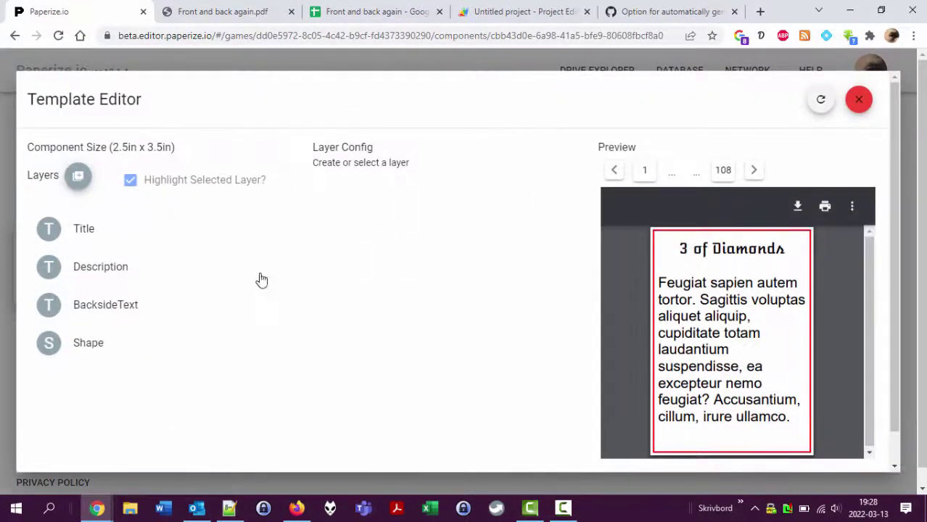
pyautogui.click(90, 343)
pyautogui.hotkey('ctrl', '2')
pyautogui.hotkey('ctrl', '3')
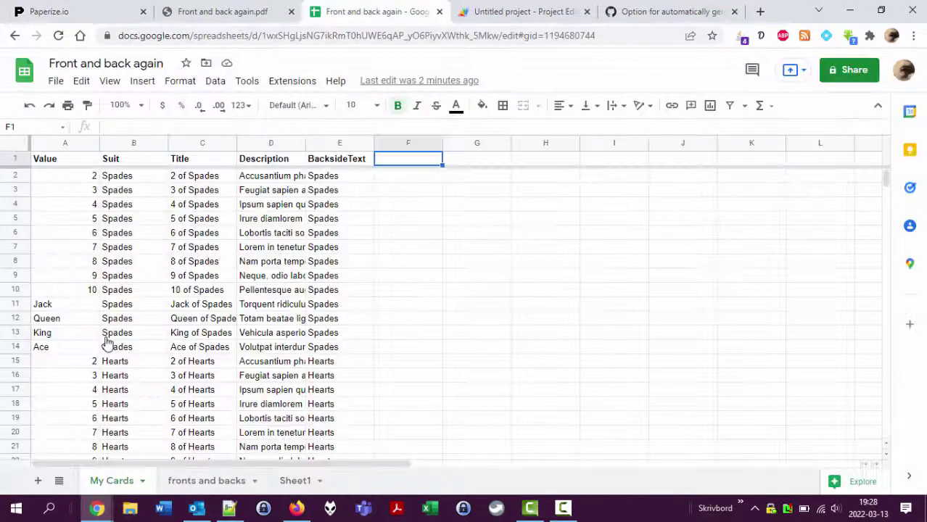
pyautogui.write('Shape')
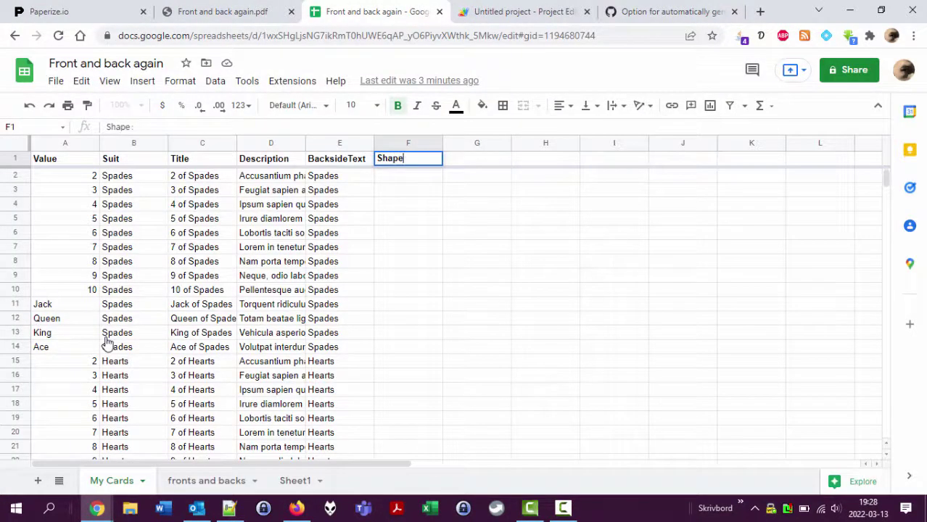
pyautogui.write(':strokePresent')
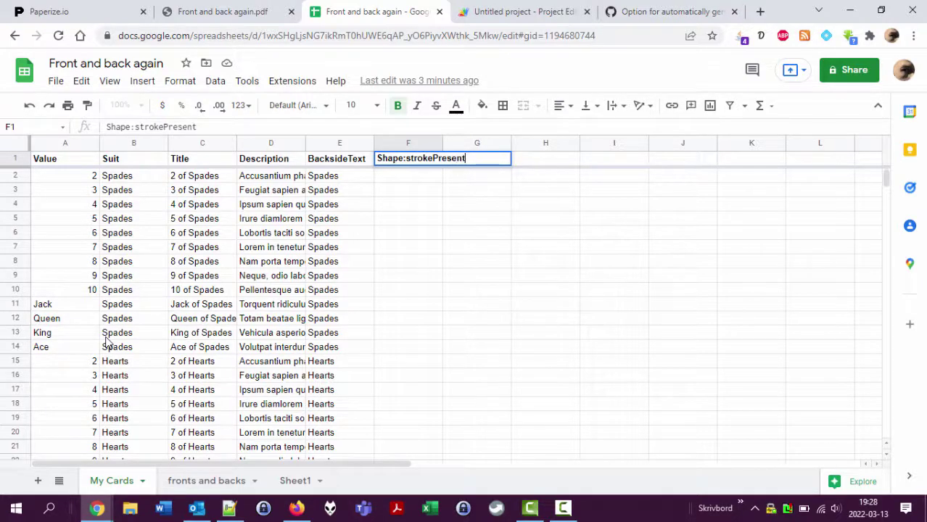
# Check the magic property name of the "Stroke?" option in Paperize against the header, and return to the spreadsheet.
pyautogui.hotkey('ctrl', '1')
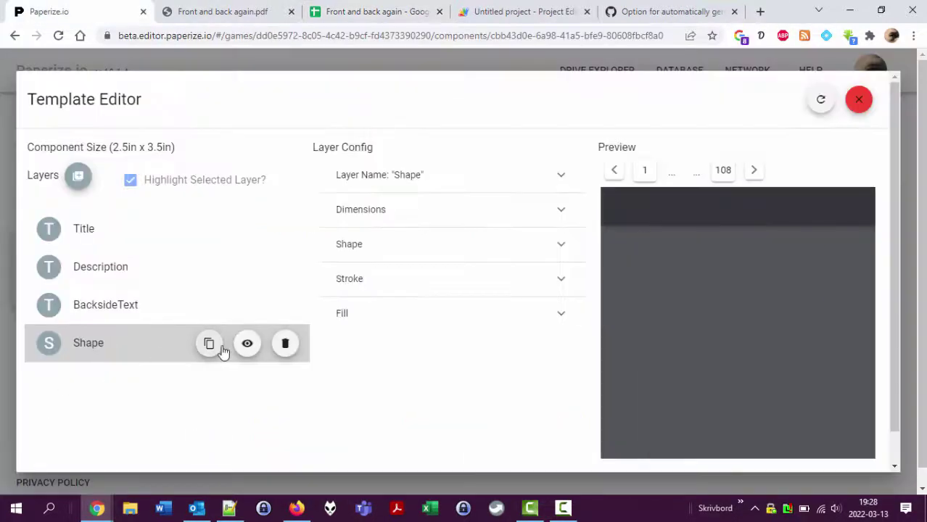
pyautogui.click(392, 284)
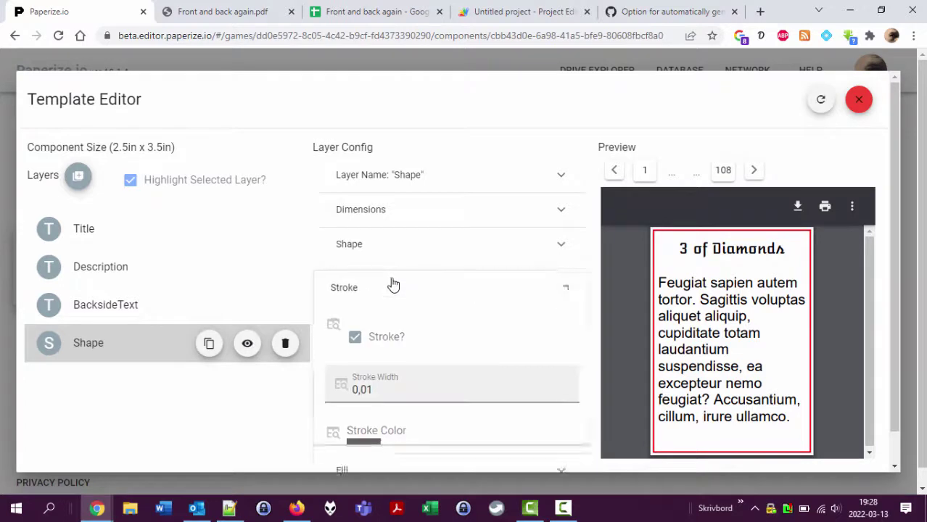
pyautogui.moveTo(331, 328)
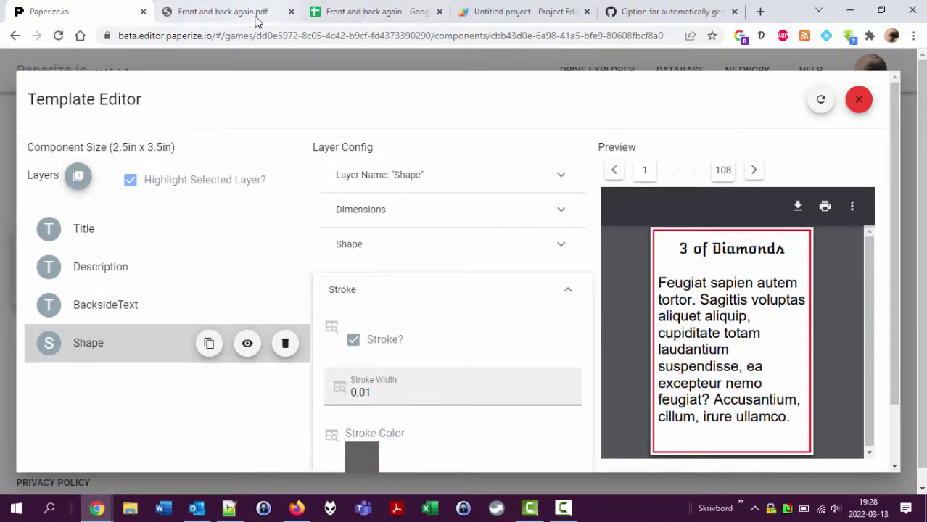
pyautogui.click(361, 11)
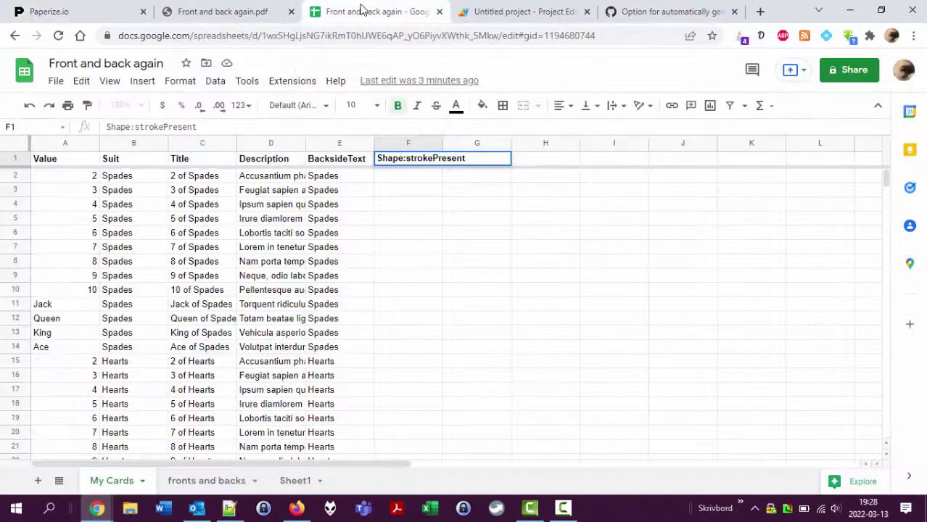
# Commit the F1 header and enter false in cell F2 below it.
pyautogui.press('Down')
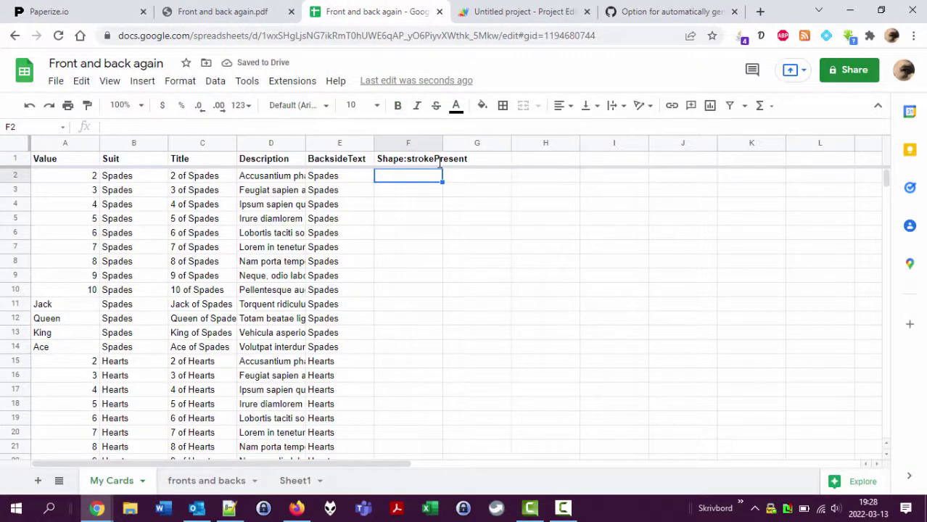
pyautogui.write('fa')
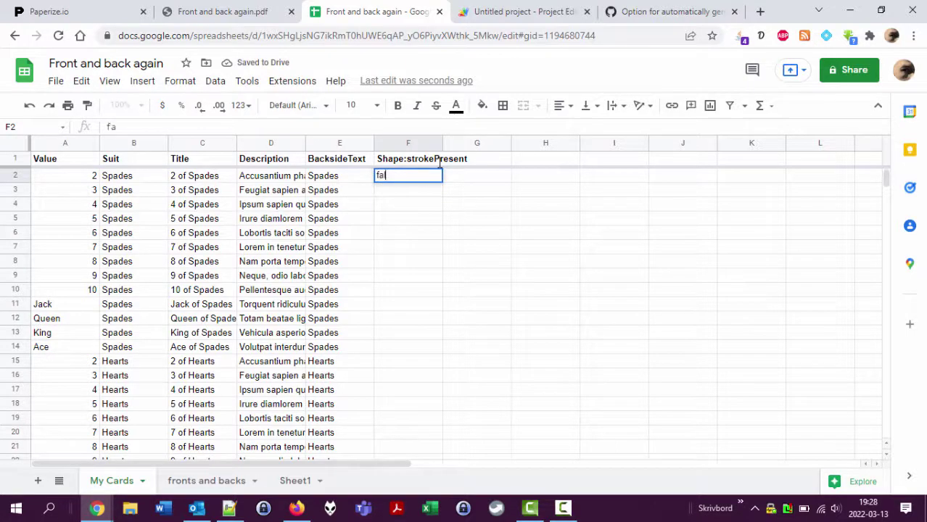
pyautogui.write('lse')
pyautogui.press('Return')
# Copy the FALSE value from F2 down to F3:F53 for the remaining cards, and reselect the column's header cell.
pyautogui.press('Up')
pyautogui.hotkey('ctrl', 'c')
pyautogui.press('Left')
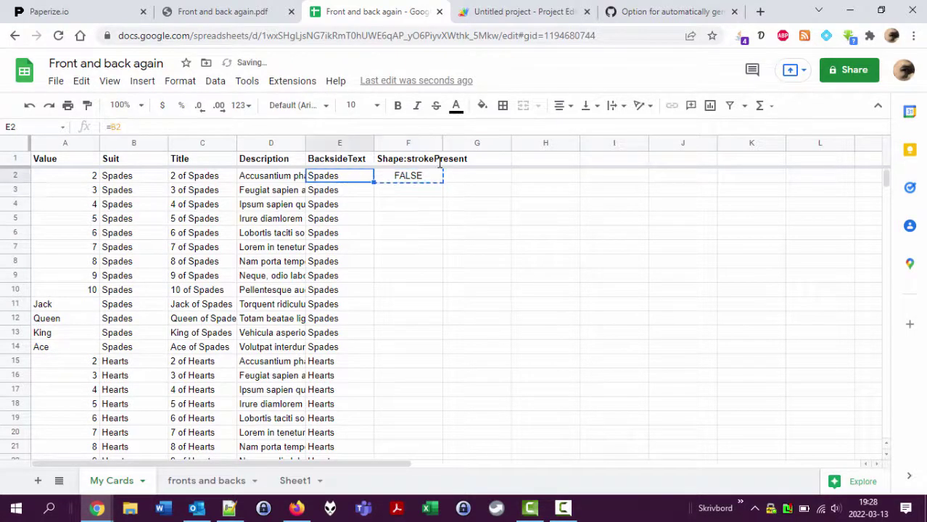
pyautogui.hotkey('ctrl', 'Down')
pyautogui.press('Right')
pyautogui.hotkey('ctrl', 'shift', 'Up')
pyautogui.hotkey('shift', 'Down')
pyautogui.hotkey('ctrl', 'v')
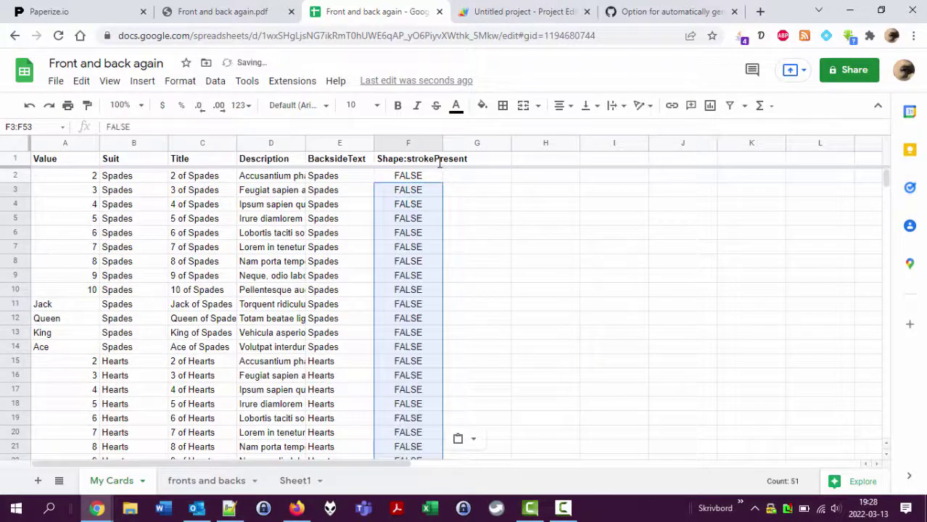
pyautogui.click(439, 163)
pyautogui.click(441, 177)
pyautogui.press('Up')
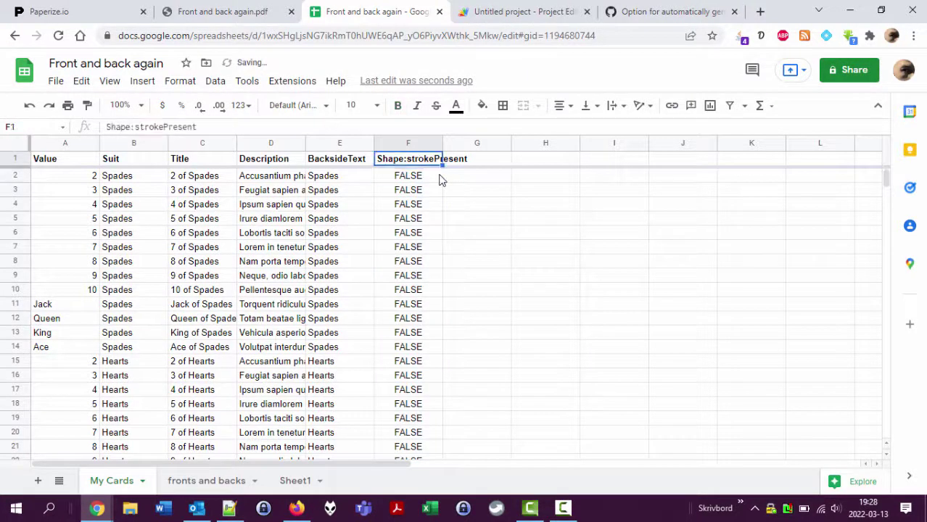
# In the fronts and backs sheet, extend the generateBacksides formula's backside range in A1 to 'My Cards'!E:F.
pyautogui.click(210, 480)
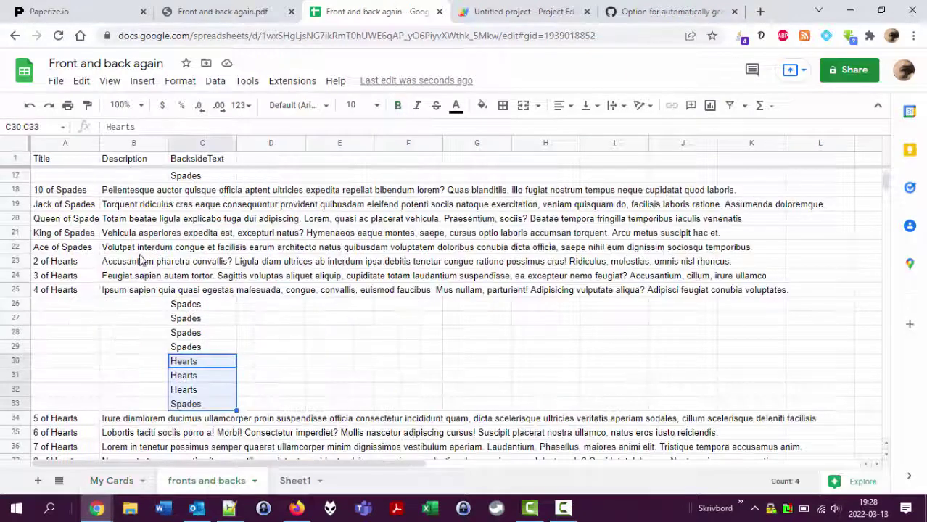
pyautogui.click(60, 164)
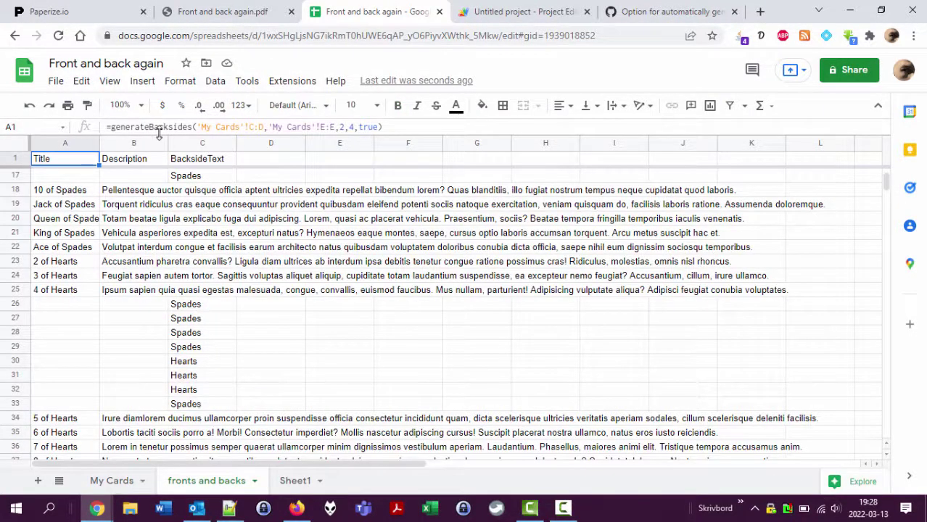
pyautogui.click(111, 482)
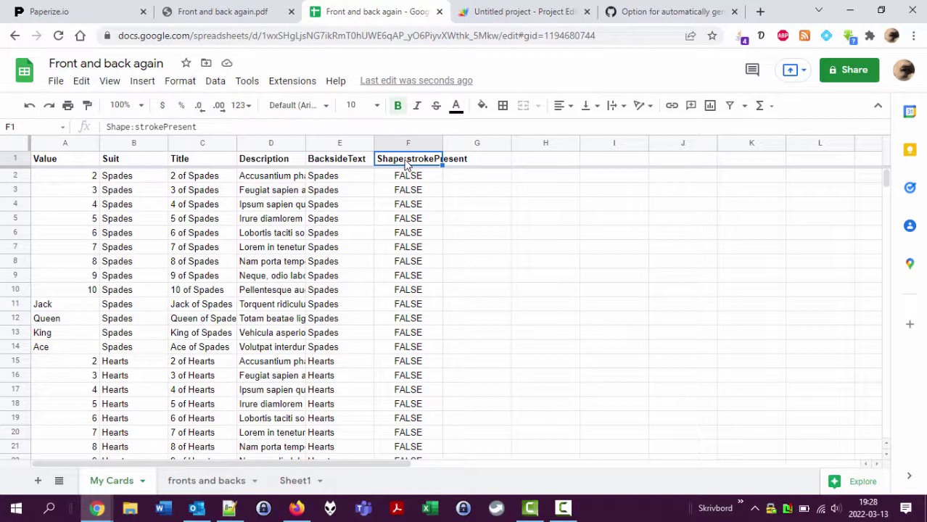
pyautogui.click(193, 482)
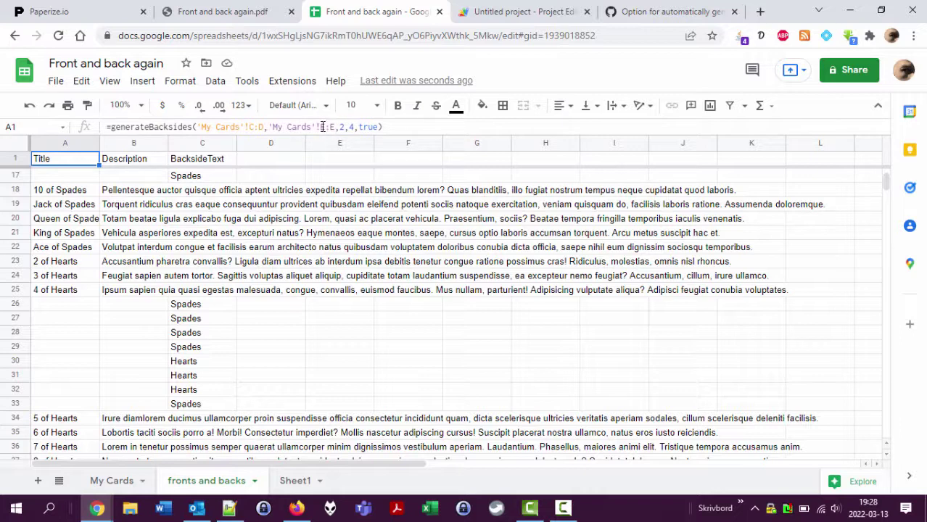
pyautogui.click(323, 127)
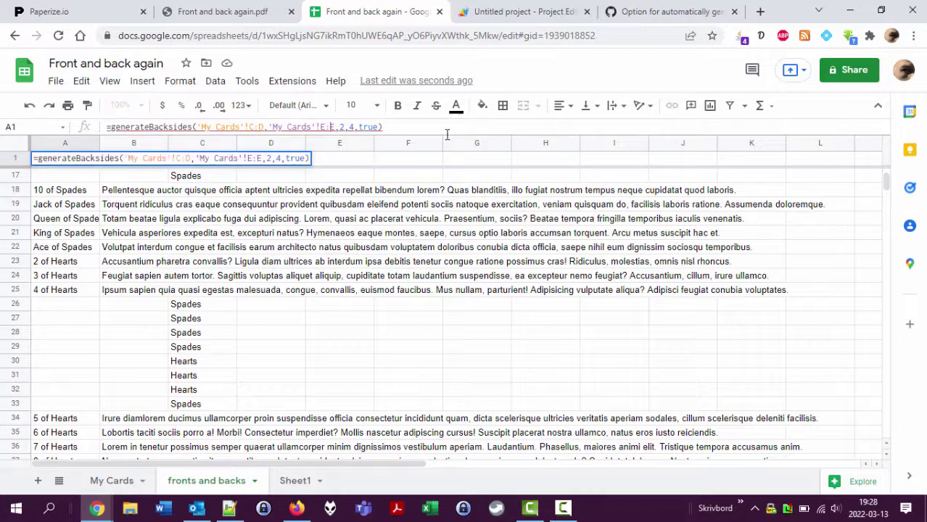
pyautogui.write('F')
pyautogui.press('Return')
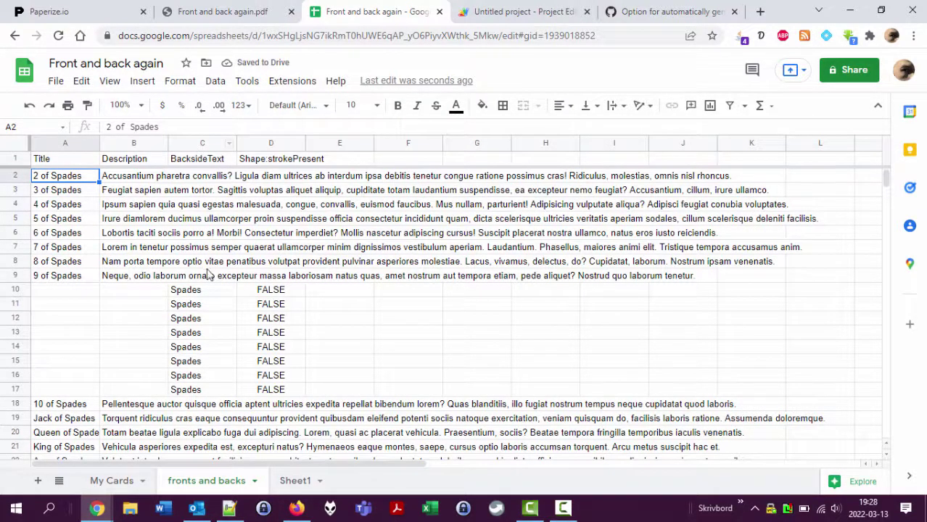
# Inspect the first eight generated backs in C10:D17 and return to Paperize's Template Editor.
pyautogui.moveTo(192, 290); pyautogui.dragTo(287, 393)
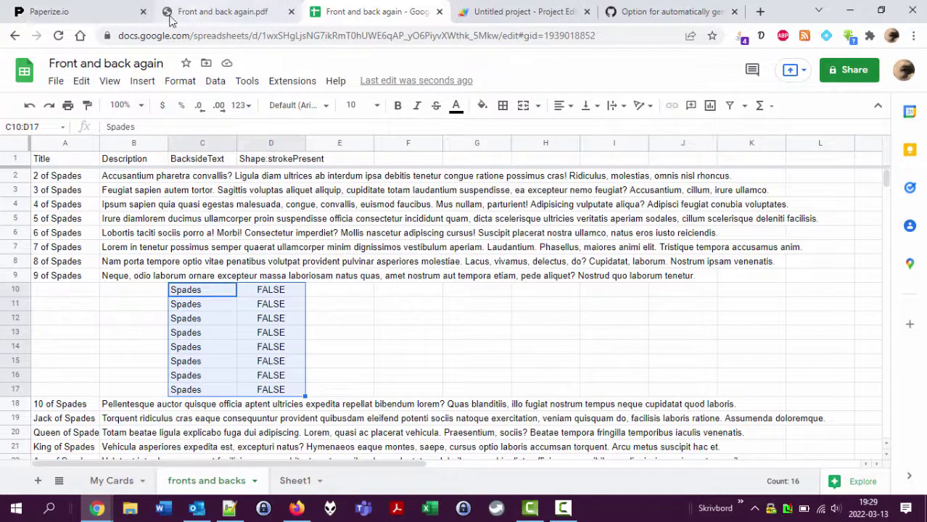
pyautogui.click(105, 13)
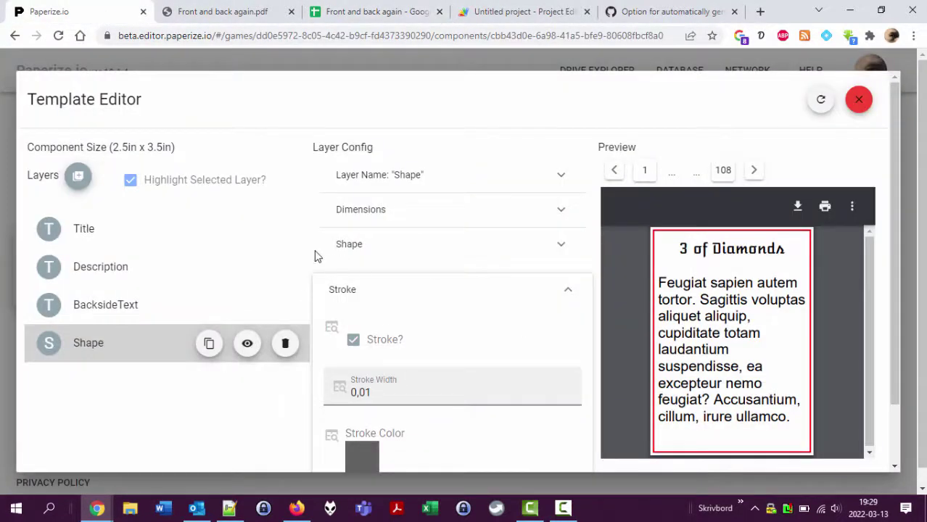
# Leave the Template Editor with the Front and back again spreadsheet refreshed from Drive, and preview card 108.
pyautogui.click(821, 105)
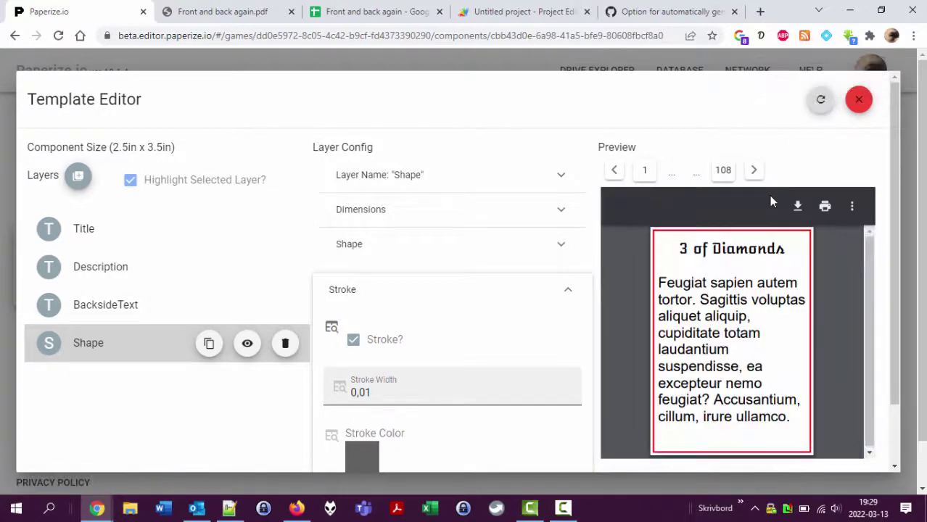
pyautogui.click(860, 101)
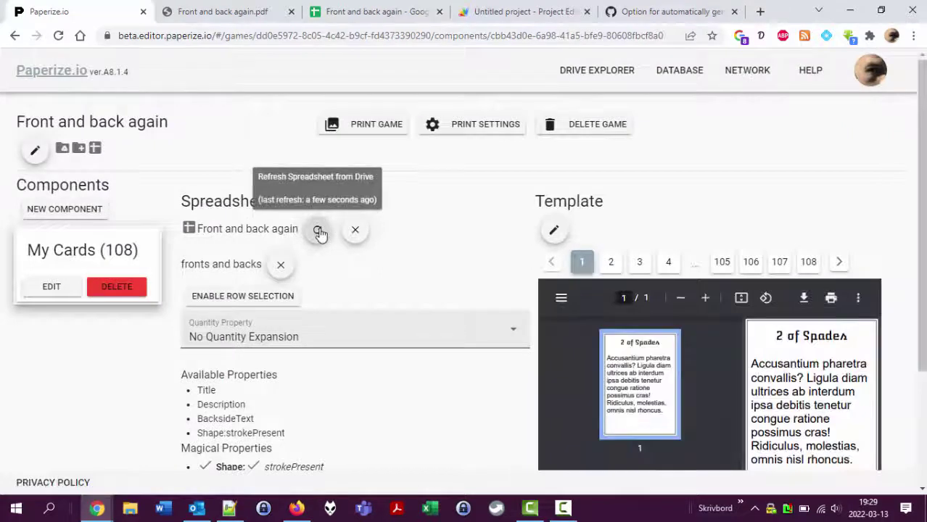
pyautogui.click(320, 234)
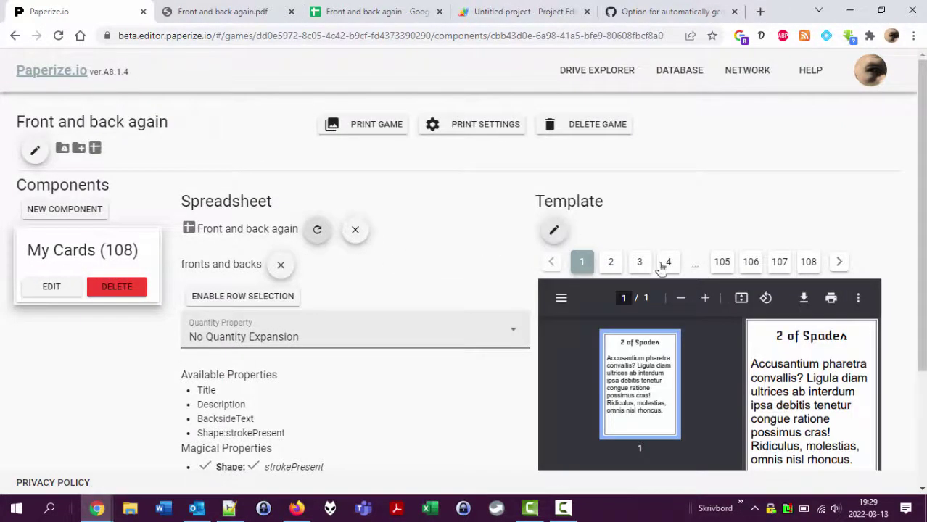
pyautogui.click(807, 262)
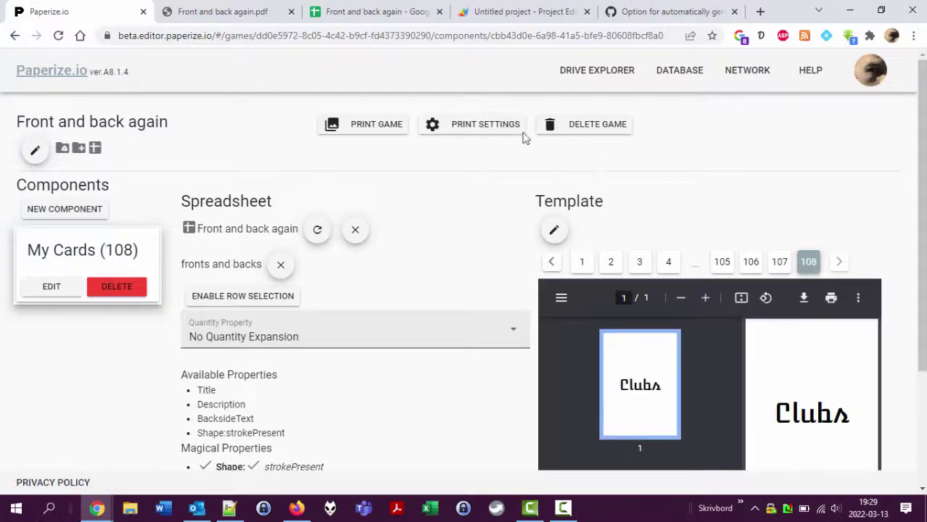
# Print the game to Front and back again.pdf, replacing the existing file, and open the PDF at page 2.
pyautogui.click(362, 124)
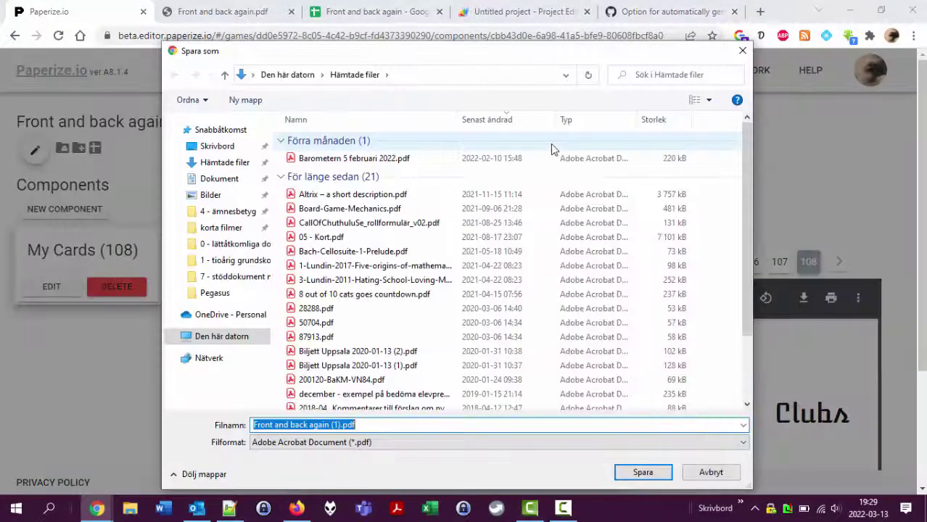
pyautogui.click(434, 425)
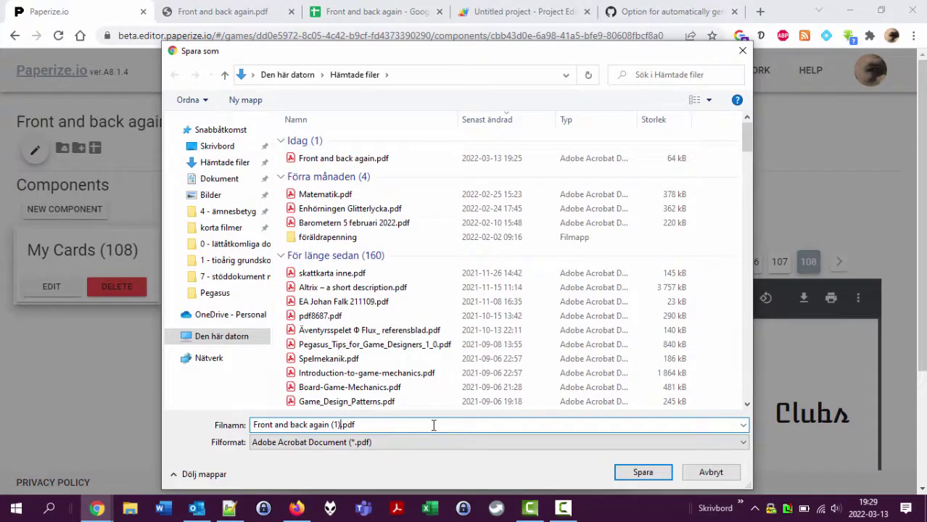
pyautogui.press('Return')
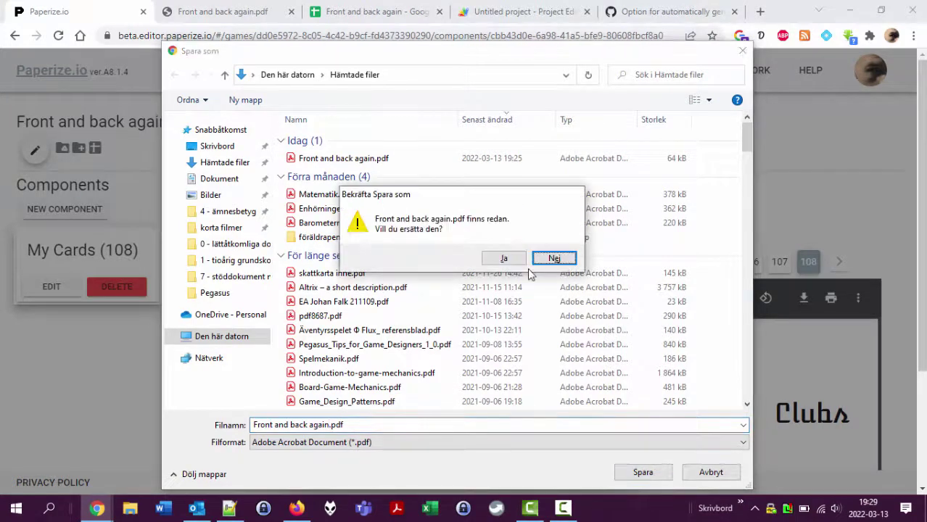
pyautogui.click(503, 258)
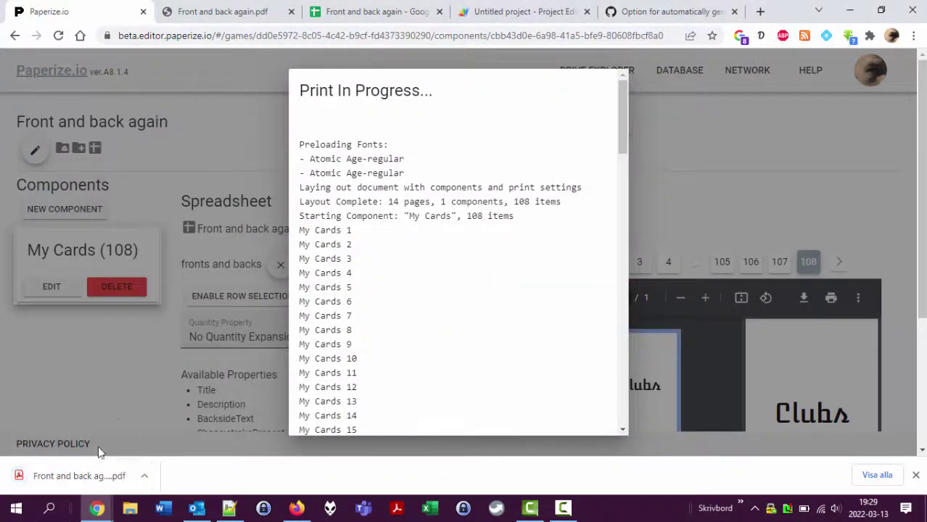
pyautogui.click(91, 478)
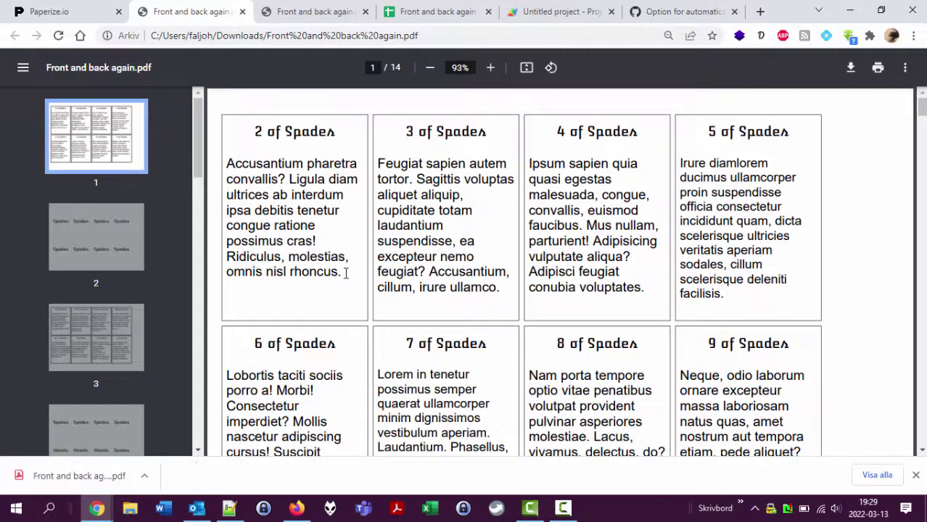
pyautogui.click(94, 221)
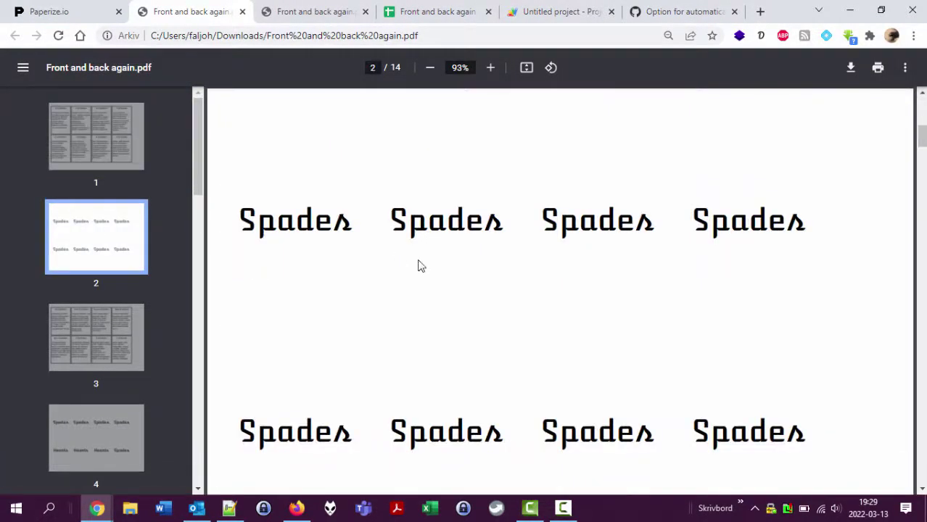
# Switch to the Google Sheets spreadsheet and inspect the Shape:strokePresent values for the first eight backs in D10:D17.
pyautogui.click(428, 16)
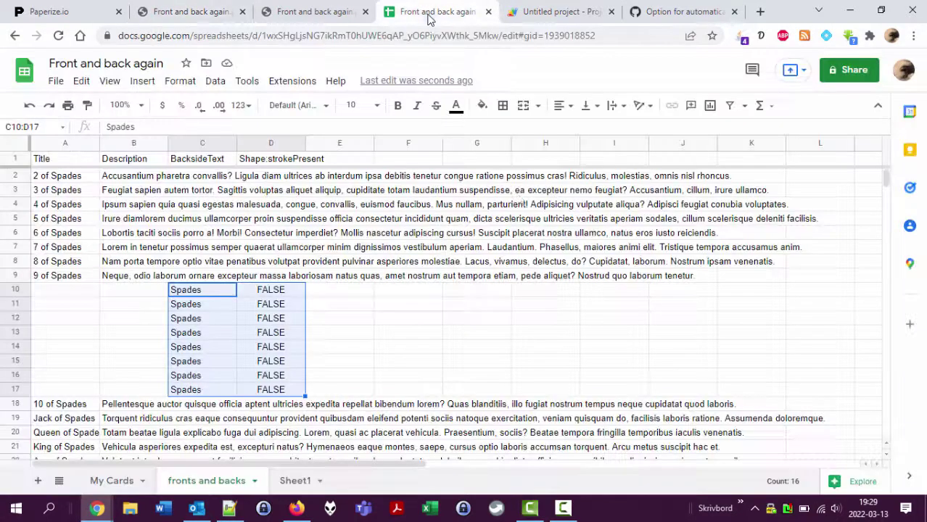
pyautogui.click(269, 292)
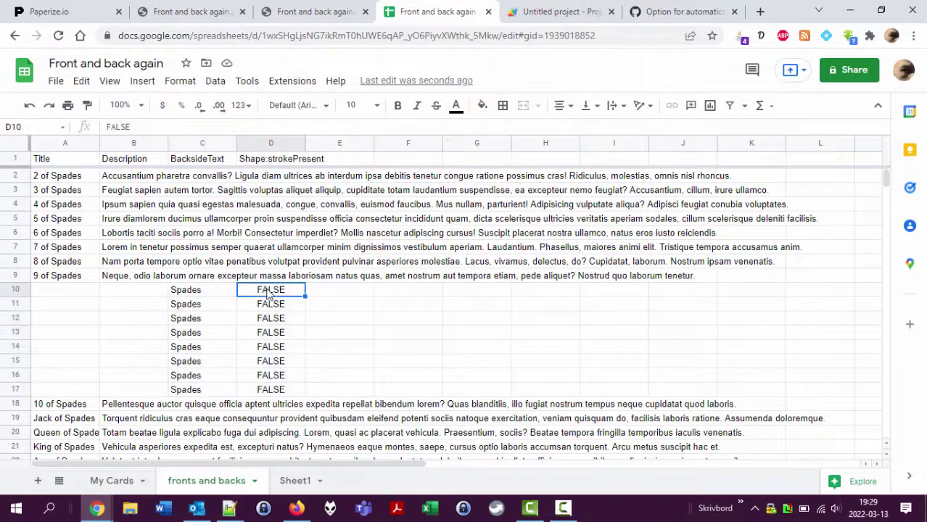
pyautogui.hotkey('ctrl', 'shift', 'Down')
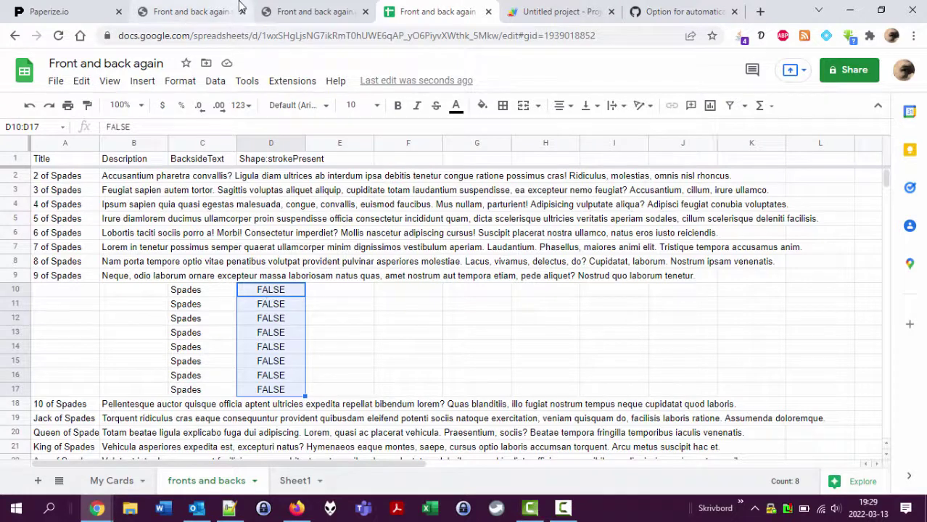
pyautogui.click(406, 267)
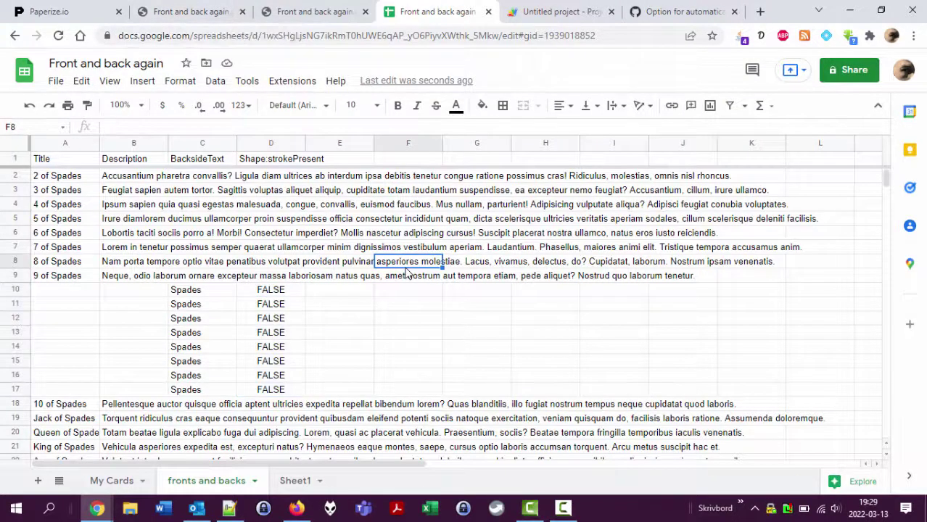
# Switch to GitHub issue #124 and review the generateBacksides script's parameter comments, clearing the code selection.
pyautogui.click(655, 8)
pyautogui.scroll(10, 545, 170)
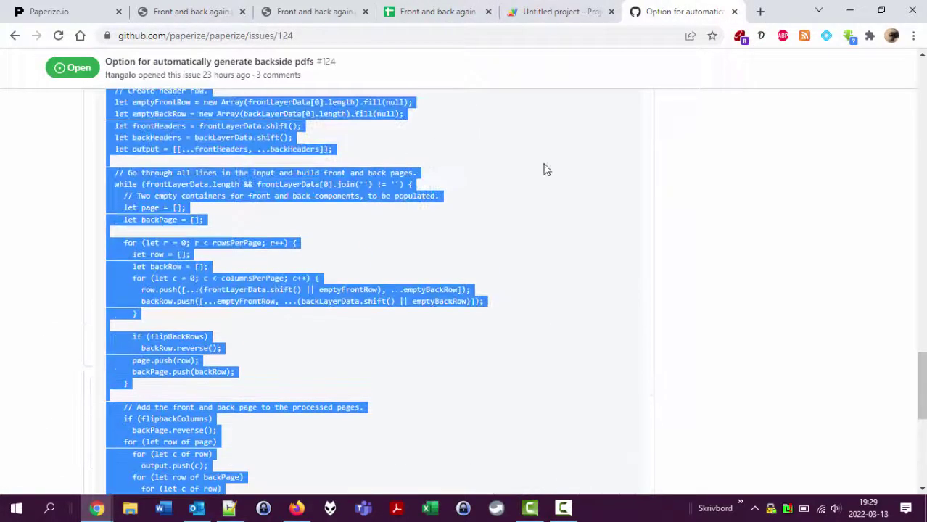
pyautogui.scroll(-2, 777, 255)
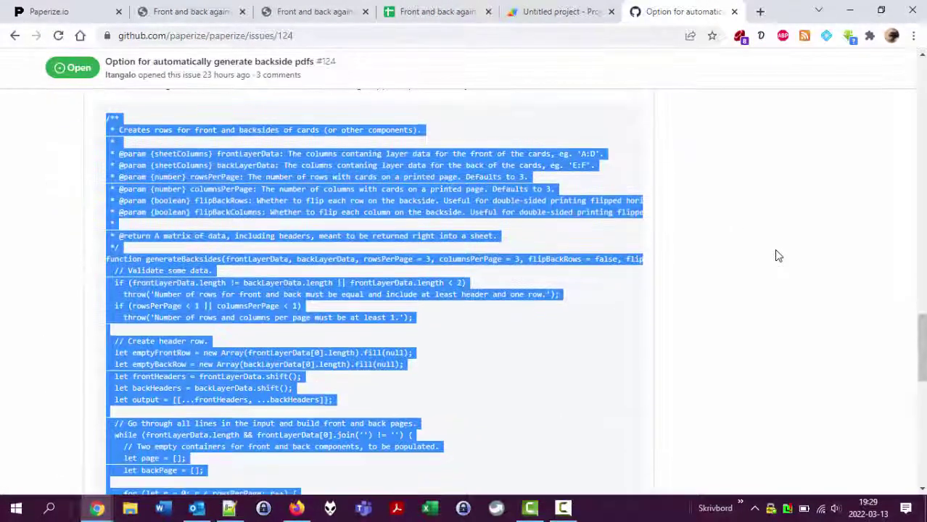
pyautogui.click(418, 152)
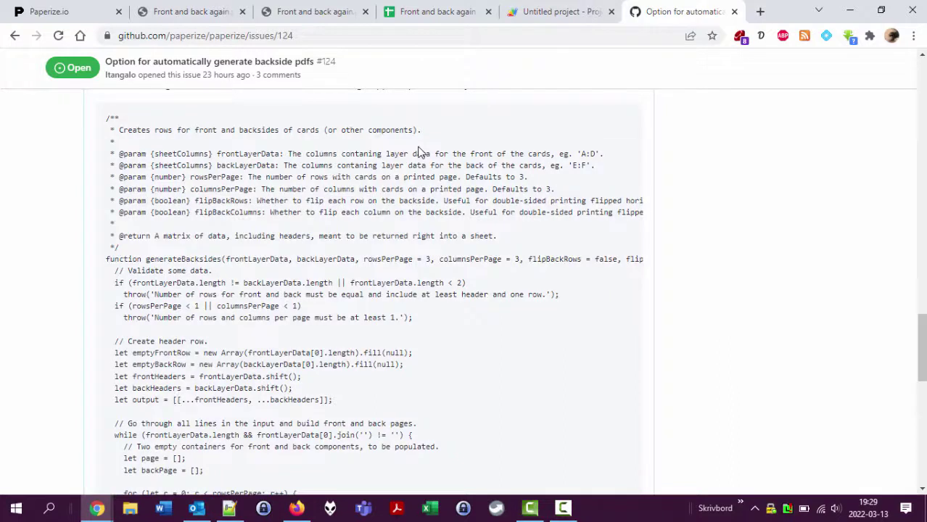
# Revisit the Paperize game page, then return to the exported PDF and examine the card backs on page 4.
pyautogui.click(62, 11)
pyautogui.click(730, 164)
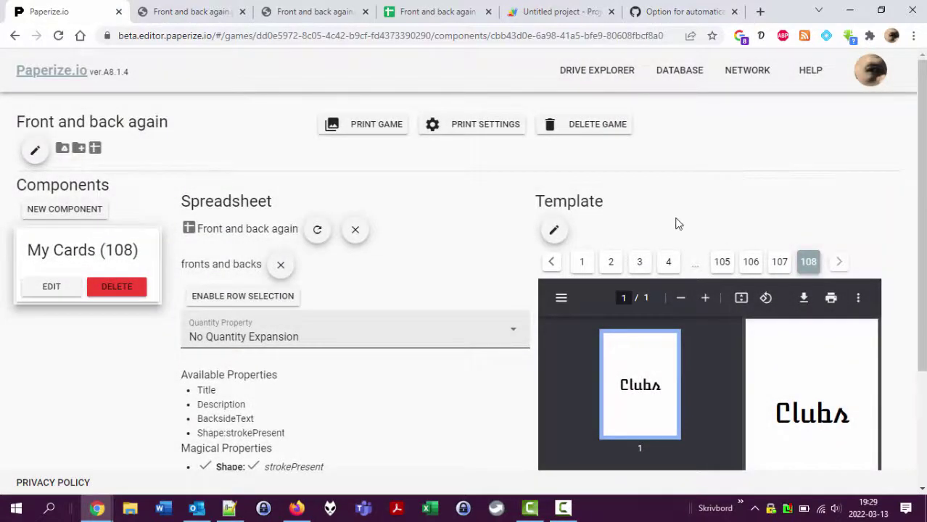
pyautogui.click(177, 11)
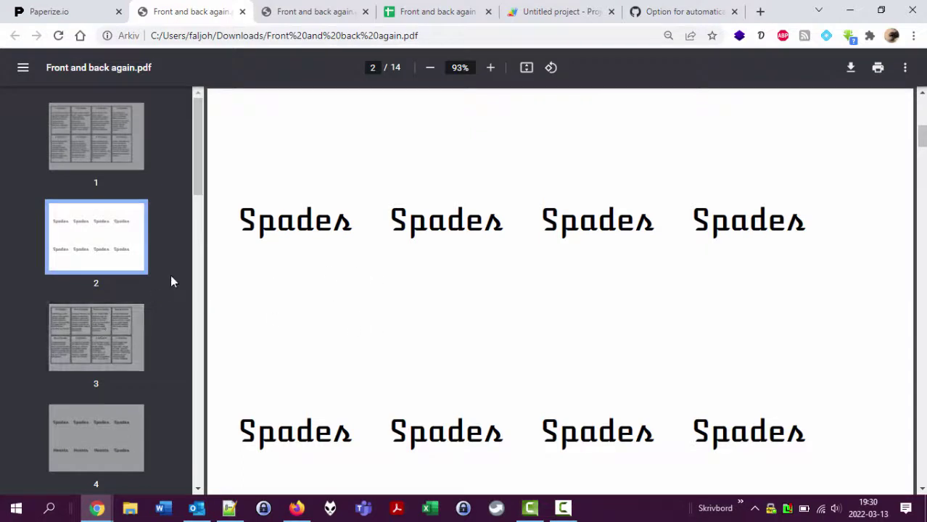
pyautogui.scroll(-2, 170, 275)
pyautogui.click(97, 325)
pyautogui.scroll(-1, 544, 373)
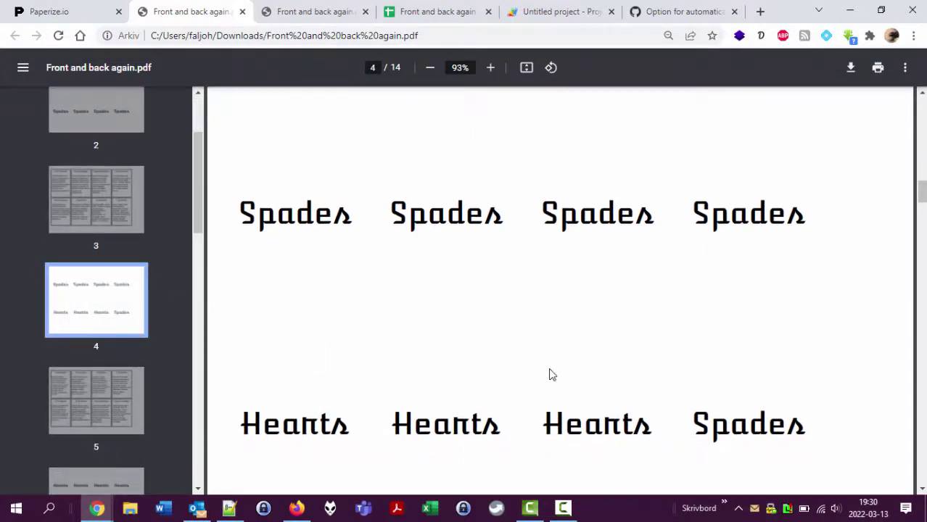